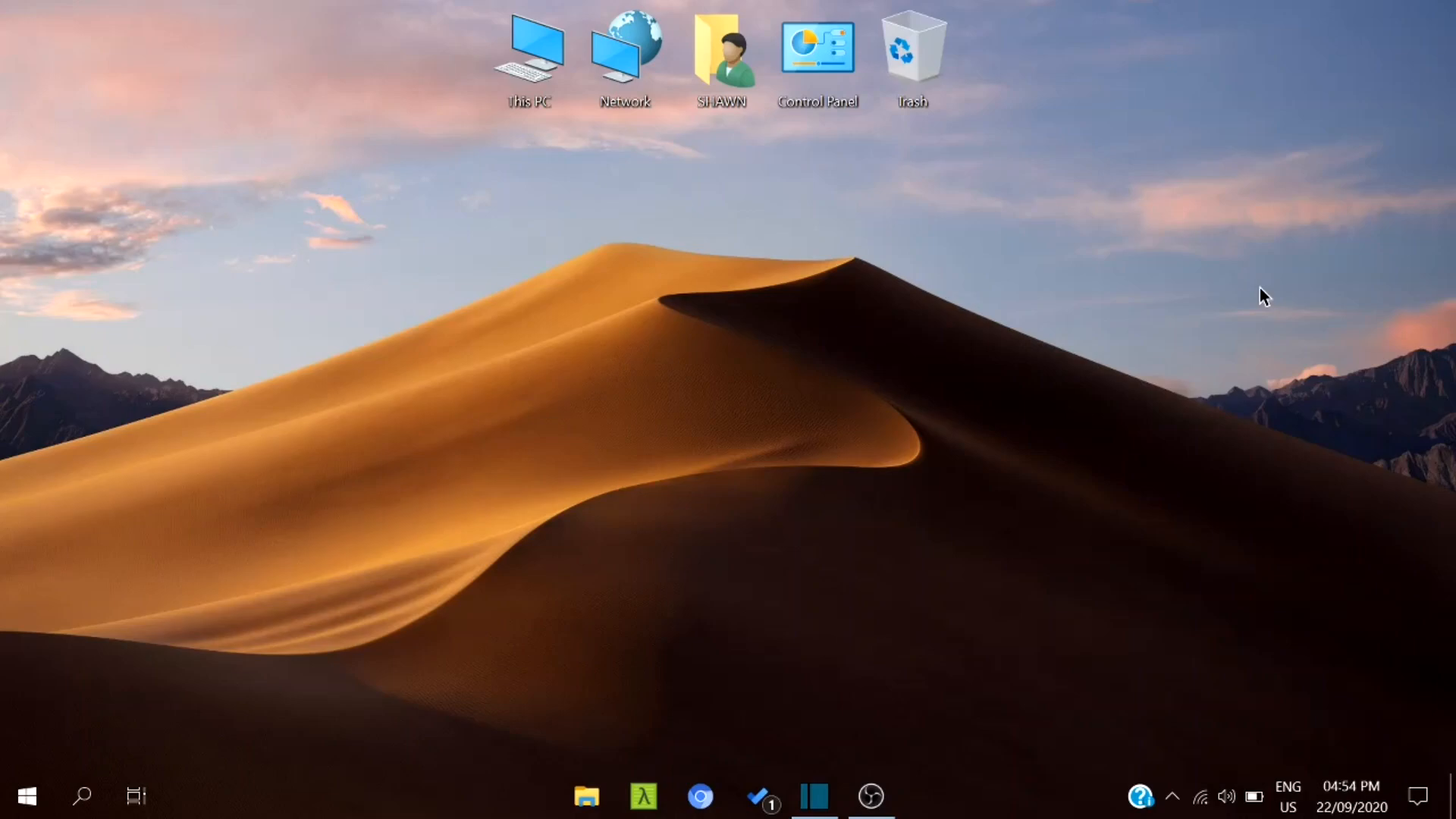
Step: Switch to Shotcut and preview Track2.mp4 from the playlist, pausing it at about 00:00:01:00
{"action": "left_click", "coordinate": [837, 796]}
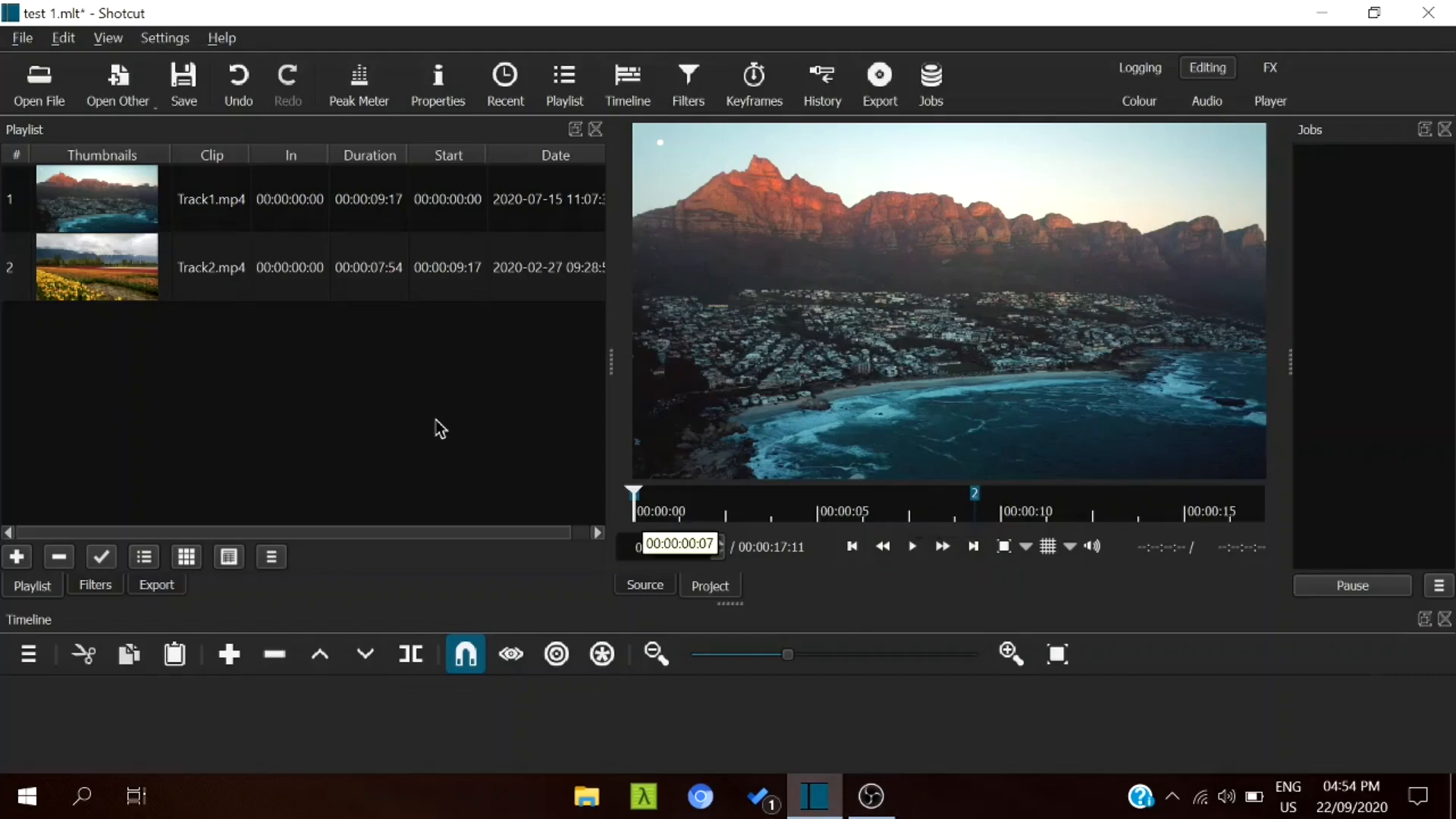
{"action": "left_click", "coordinate": [404, 200]}
{"action": "left_click", "coordinate": [366, 263]}
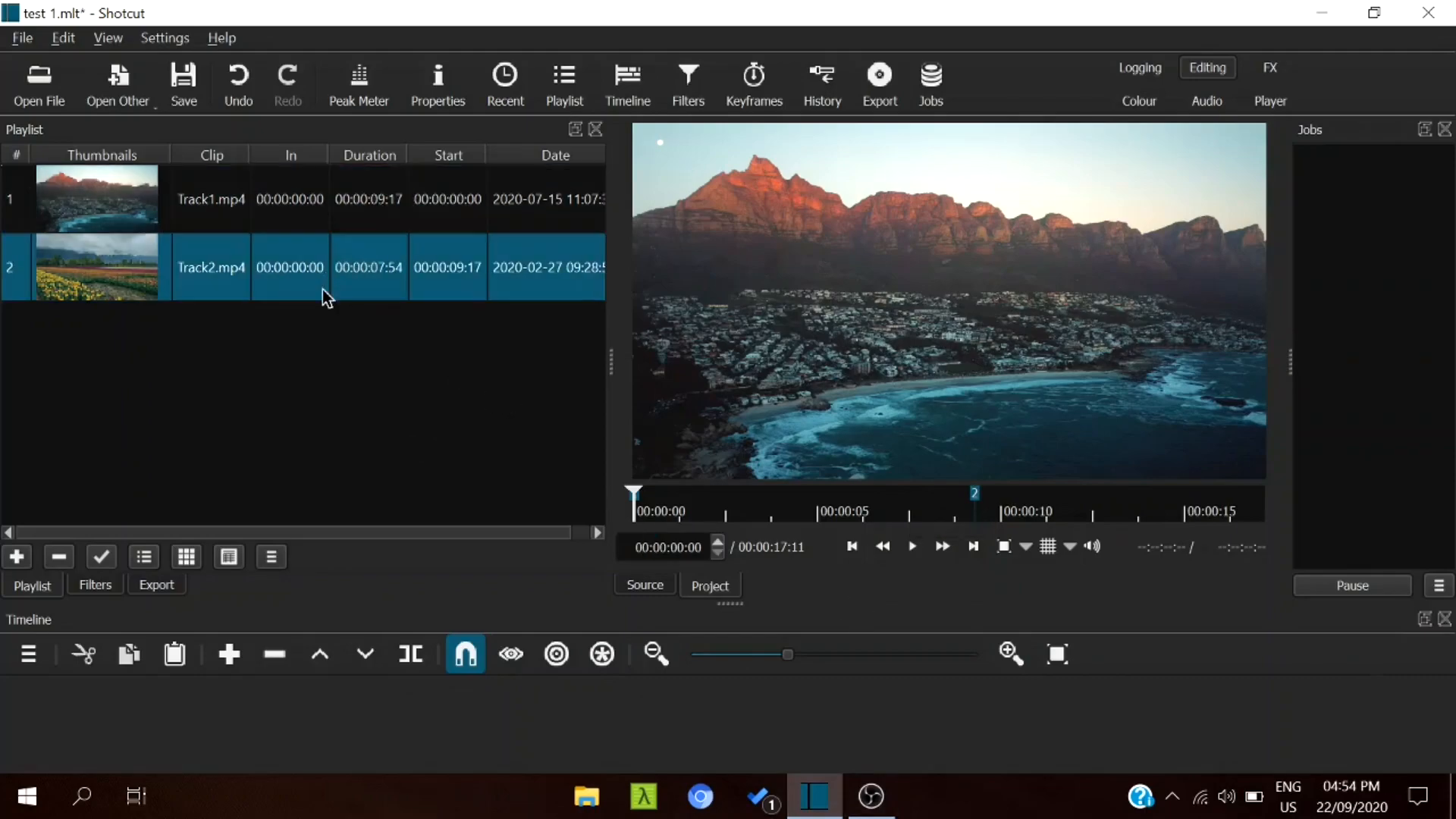
{"action": "left_click", "coordinate": [333, 216]}
{"action": "left_click", "coordinate": [331, 267]}
{"action": "left_click", "coordinate": [365, 204]}
{"action": "left_click", "coordinate": [432, 284]}
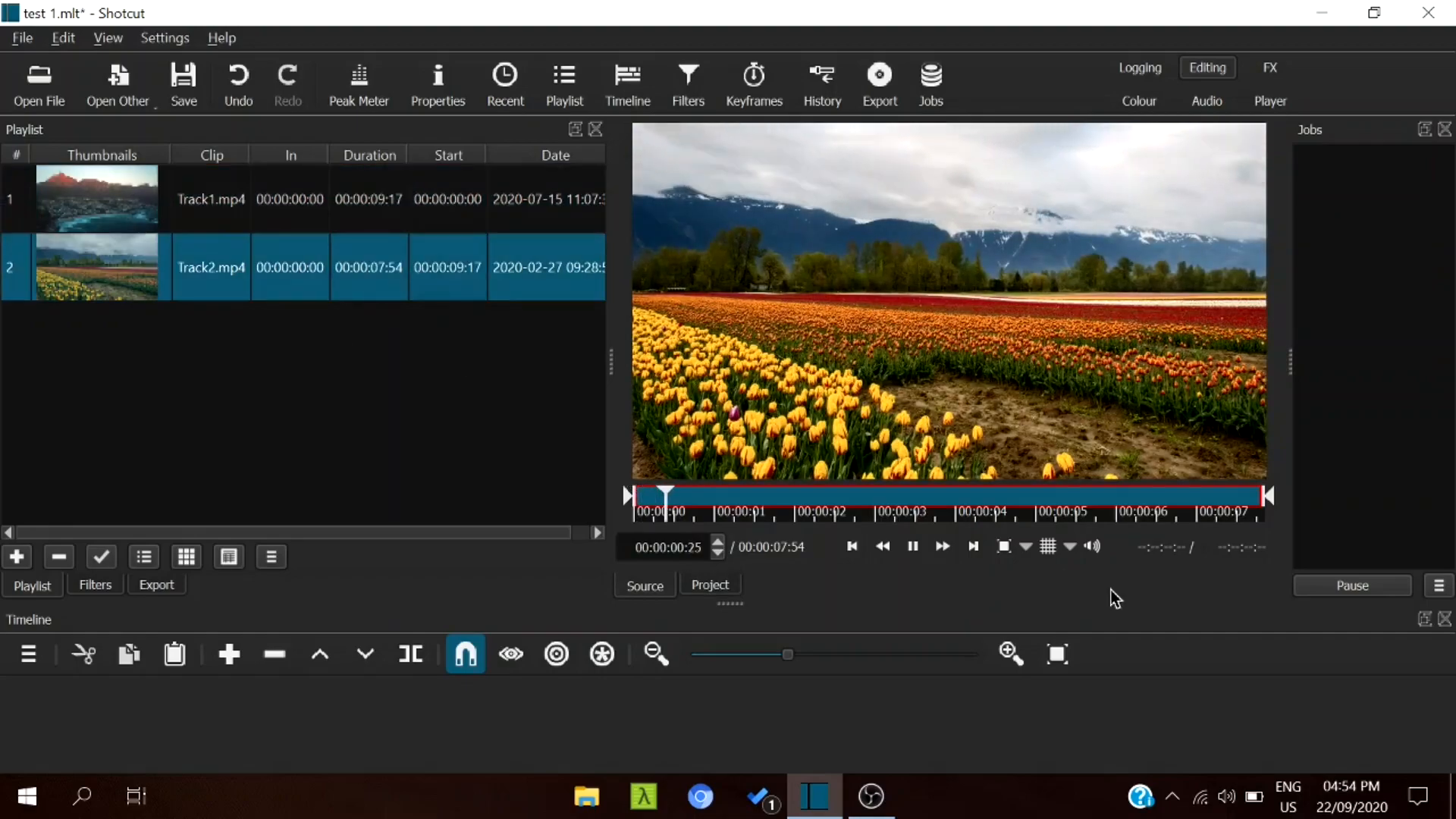
{"action": "left_click", "coordinate": [911, 548]}
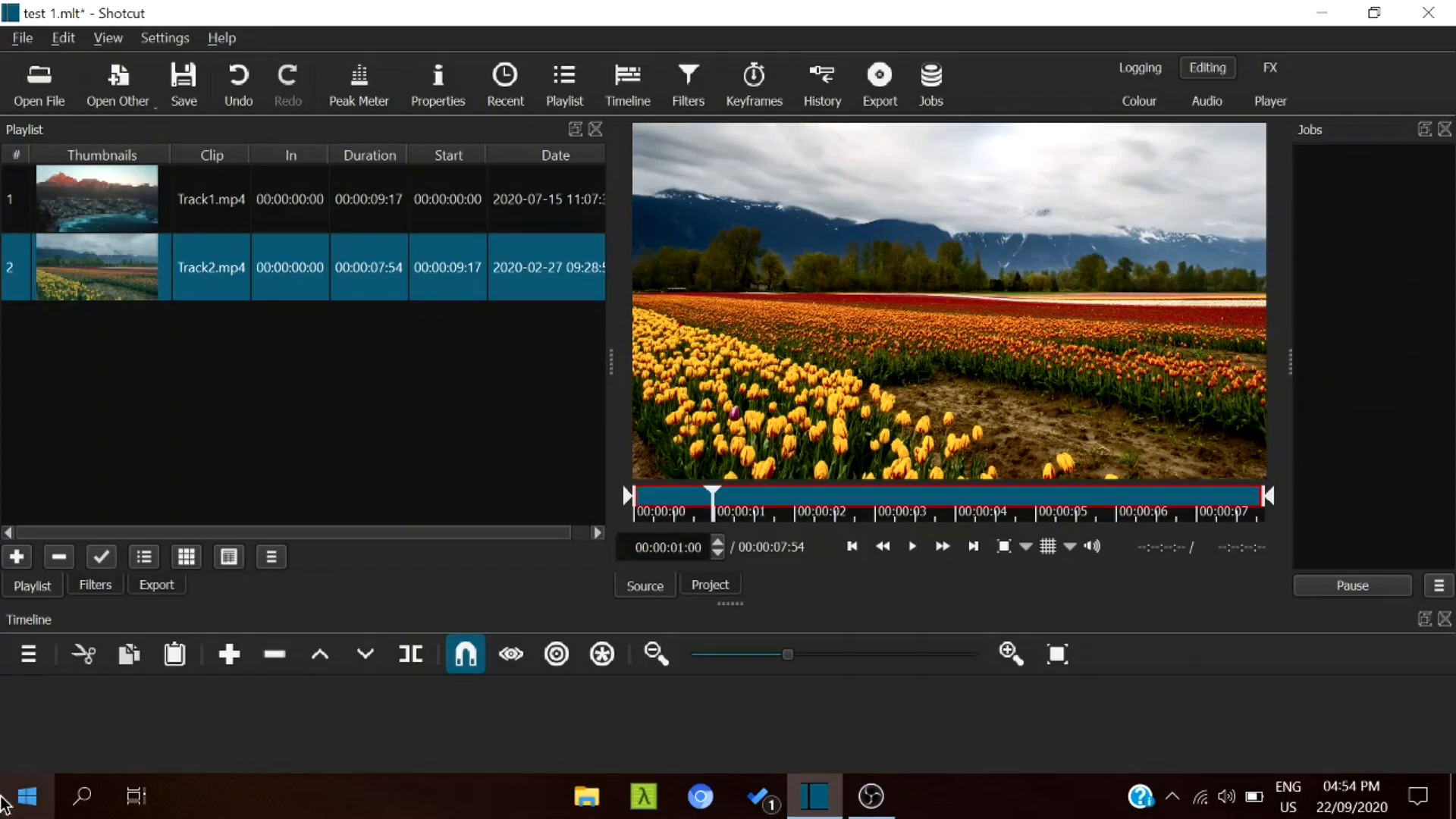
Step: Add Track2.mp4 from the playlist to the empty timeline, keeping the Shotcut window maximized
{"action": "left_click_drag", "start_coordinate": [196, 285], "coordinate": [366, 705]}
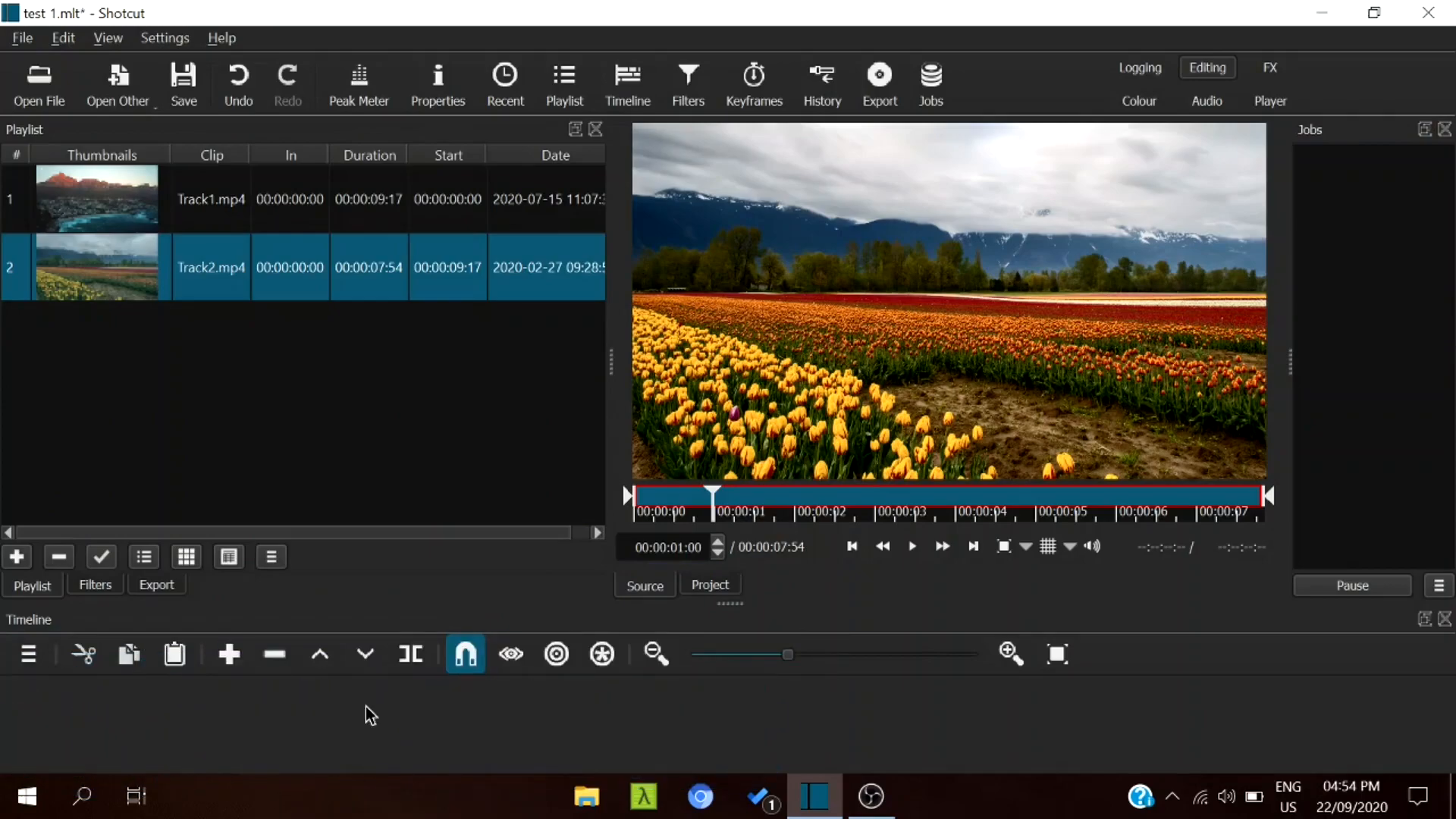
{"action": "left_click", "coordinate": [1369, 12]}
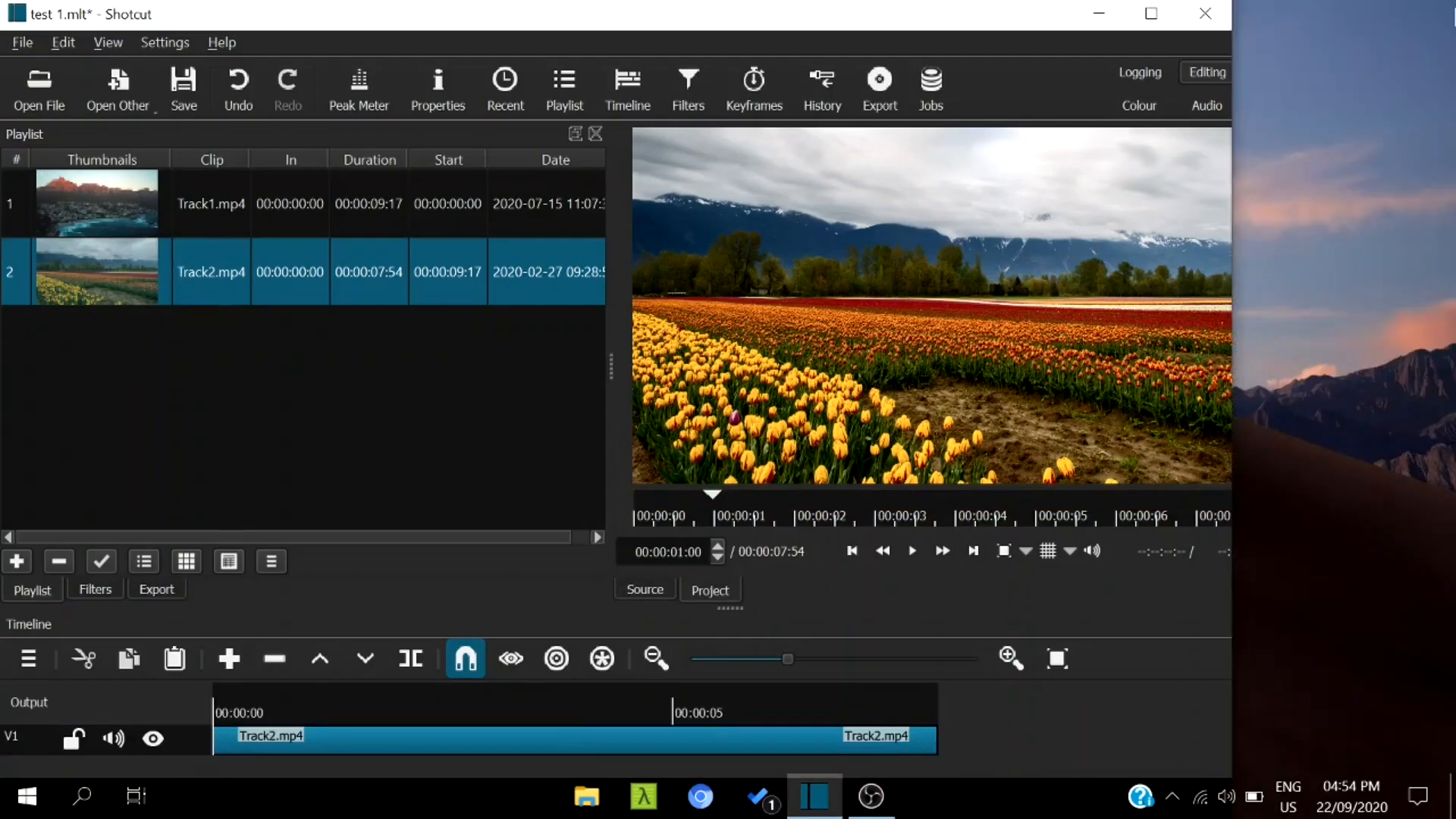
{"action": "left_click", "coordinate": [1150, 14]}
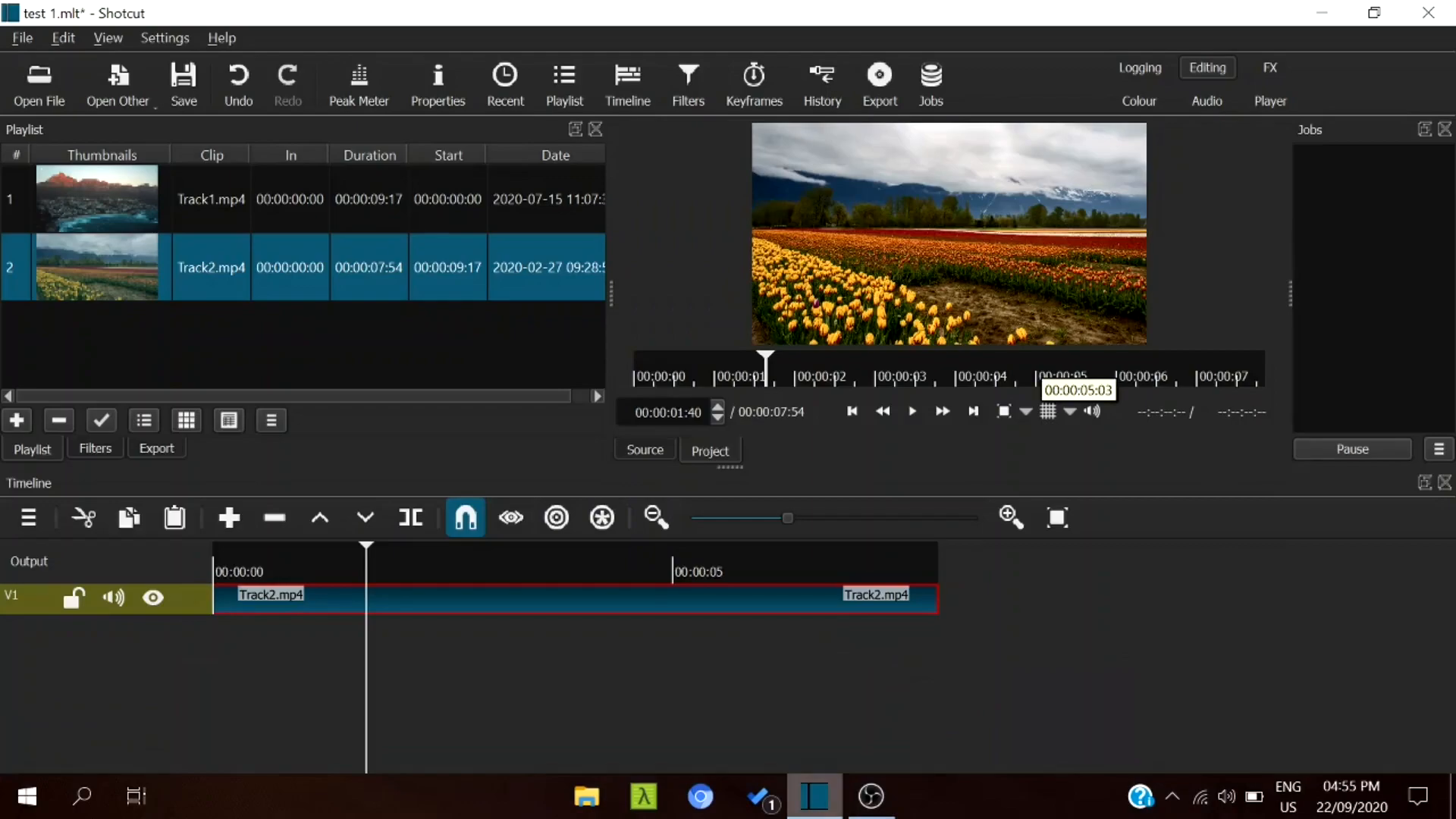
Step: Position the playhead at 00:00:03:49 on the timeline and split the Track2.mp4 clip there
{"action": "left_click_drag", "start_coordinate": [445, 560], "coordinate": [540, 593]}
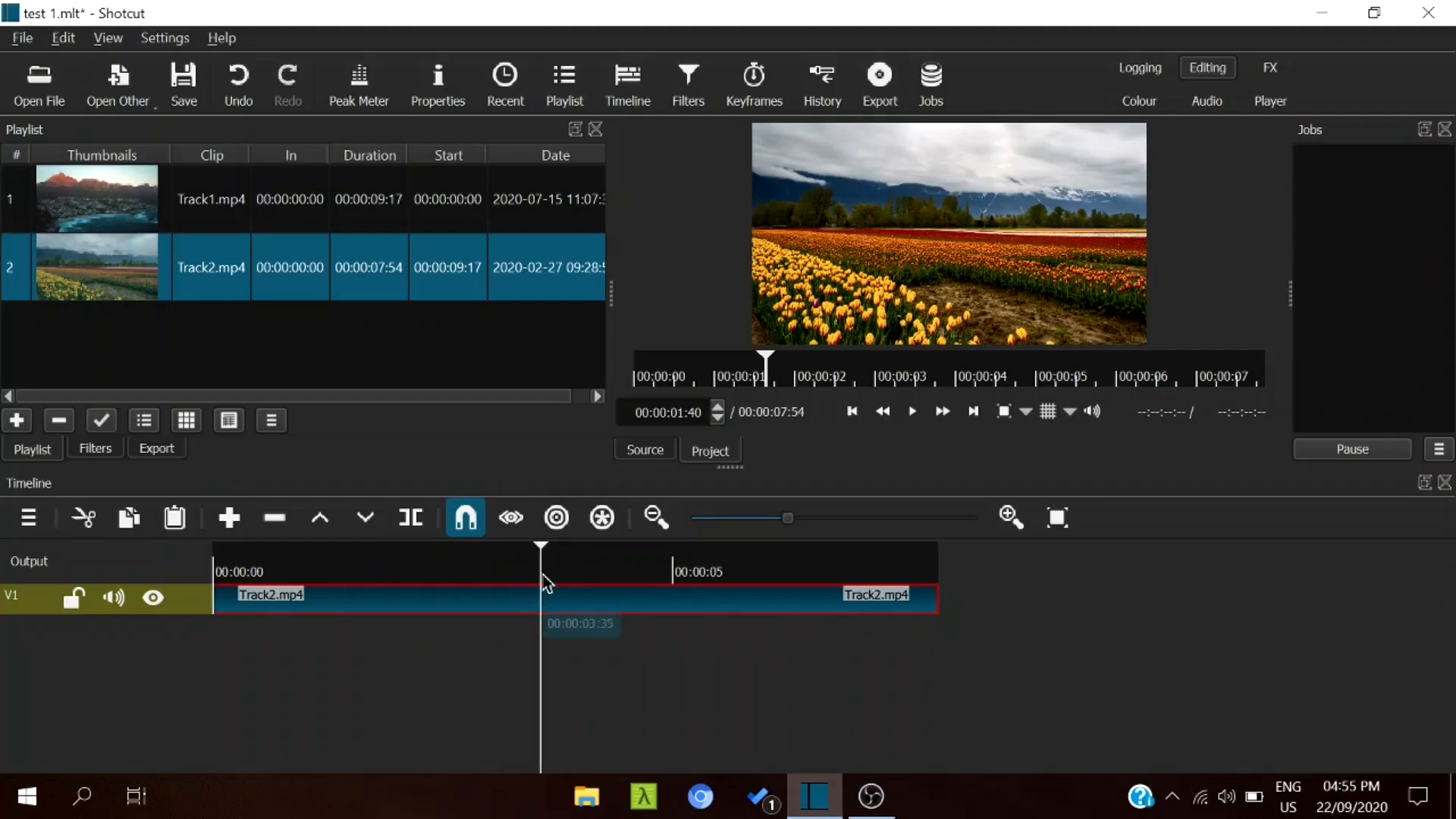
{"action": "left_click_drag", "start_coordinate": [541, 568], "coordinate": [572, 552]}
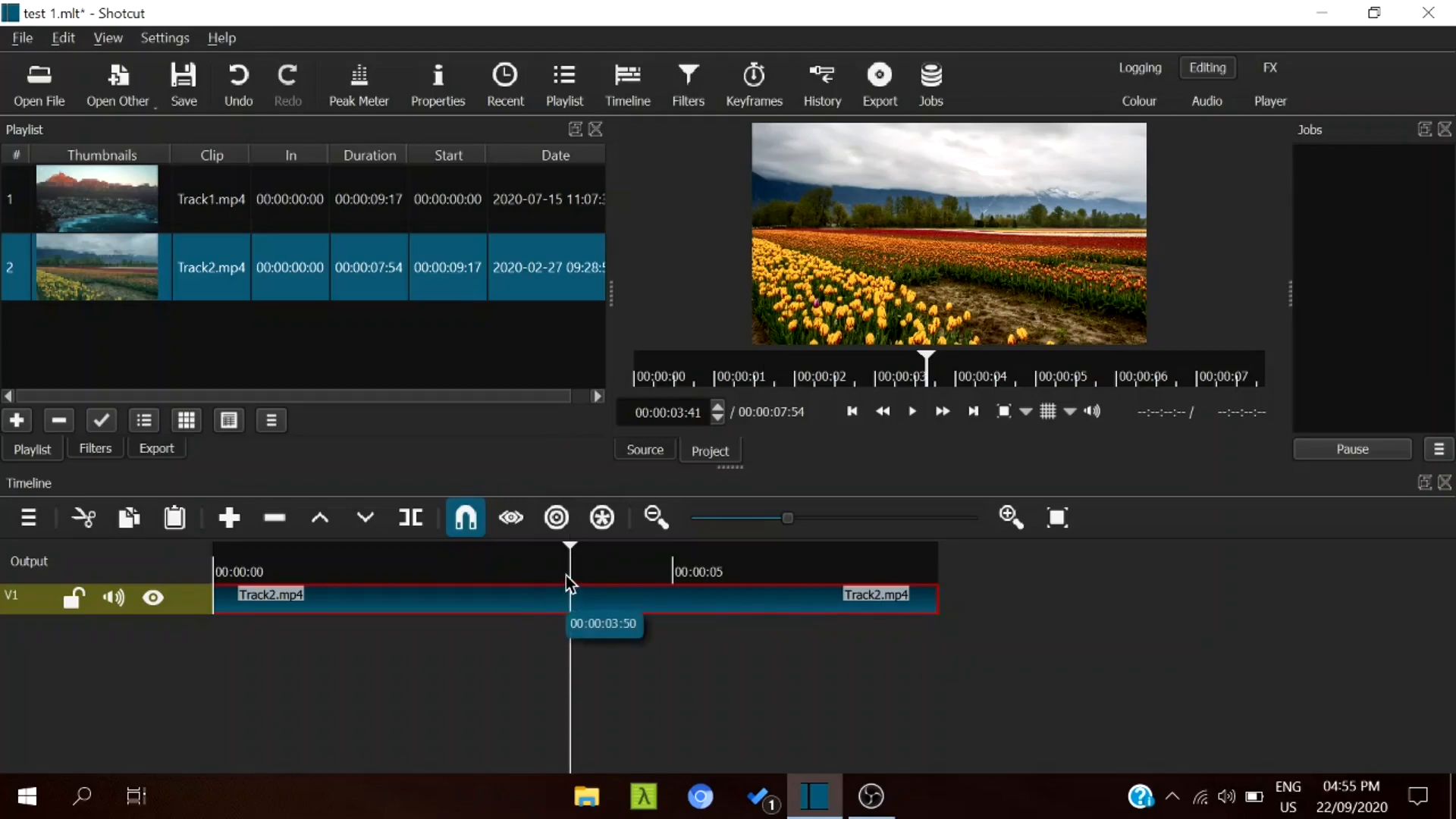
{"action": "left_click", "coordinate": [566, 575]}
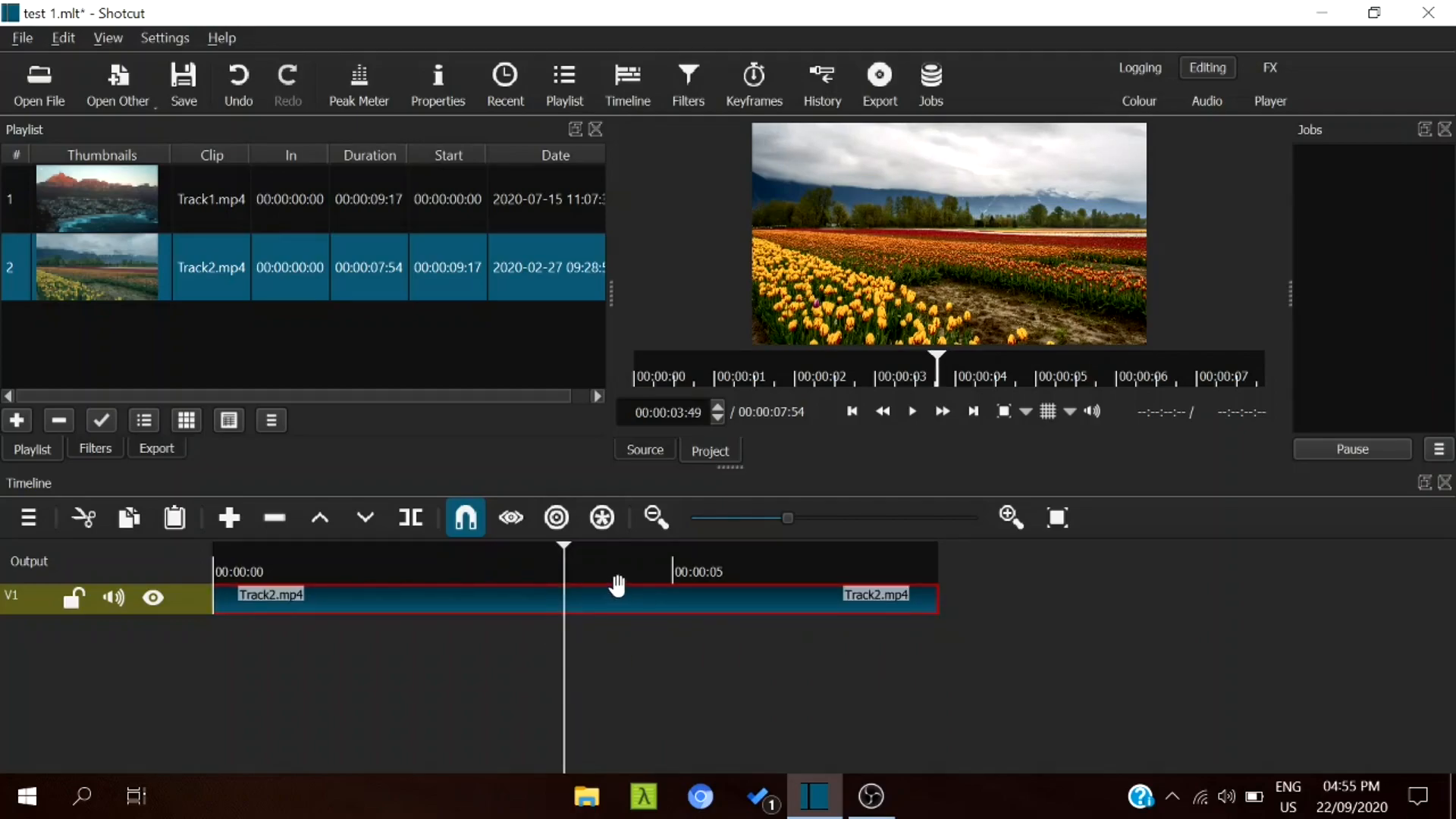
{"action": "key", "text": "s"}
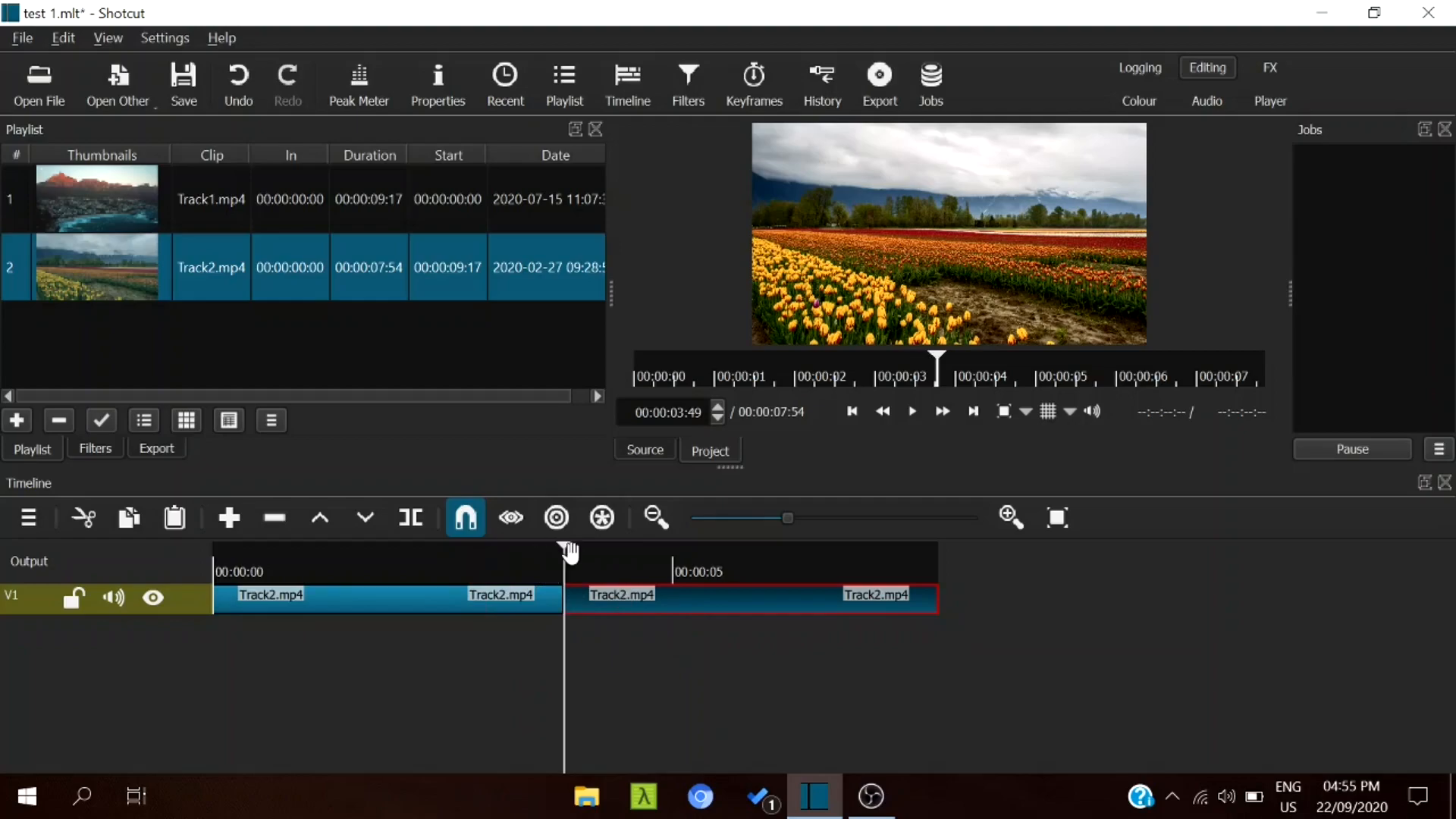
Step: Split the first piece of Track2.mp4 on V1 again at about 00:00:01:57
{"action": "left_click", "coordinate": [473, 600]}
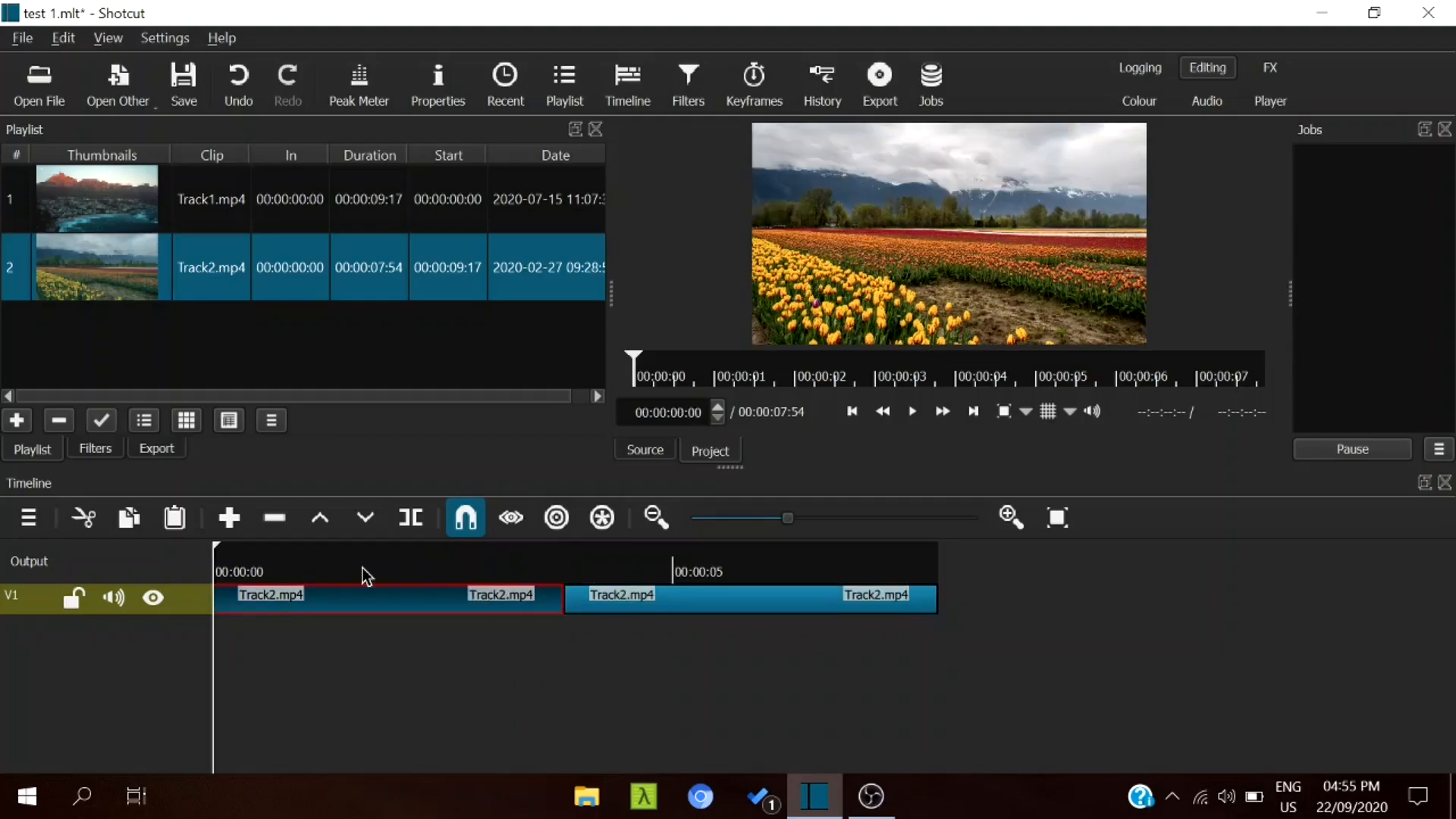
{"action": "left_click_drag", "start_coordinate": [216, 549], "coordinate": [395, 557]}
{"action": "key", "text": "s"}
Step: Lift the middle piece out of V1 leaving a gap, and remove the last piece so only the first stays
{"action": "left_click", "coordinate": [421, 597]}
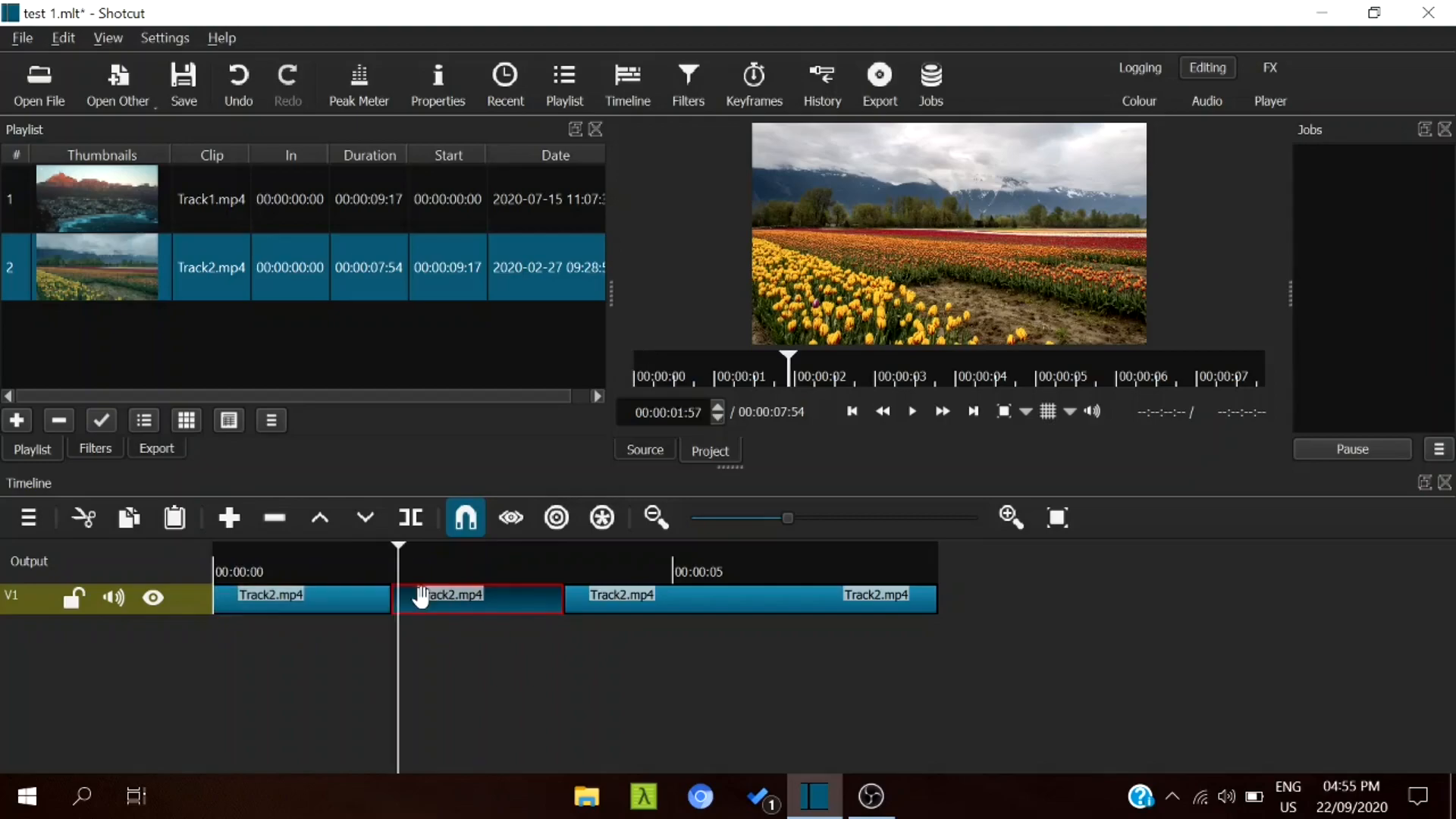
{"action": "left_click_drag", "start_coordinate": [421, 597], "coordinate": [578, 597]}
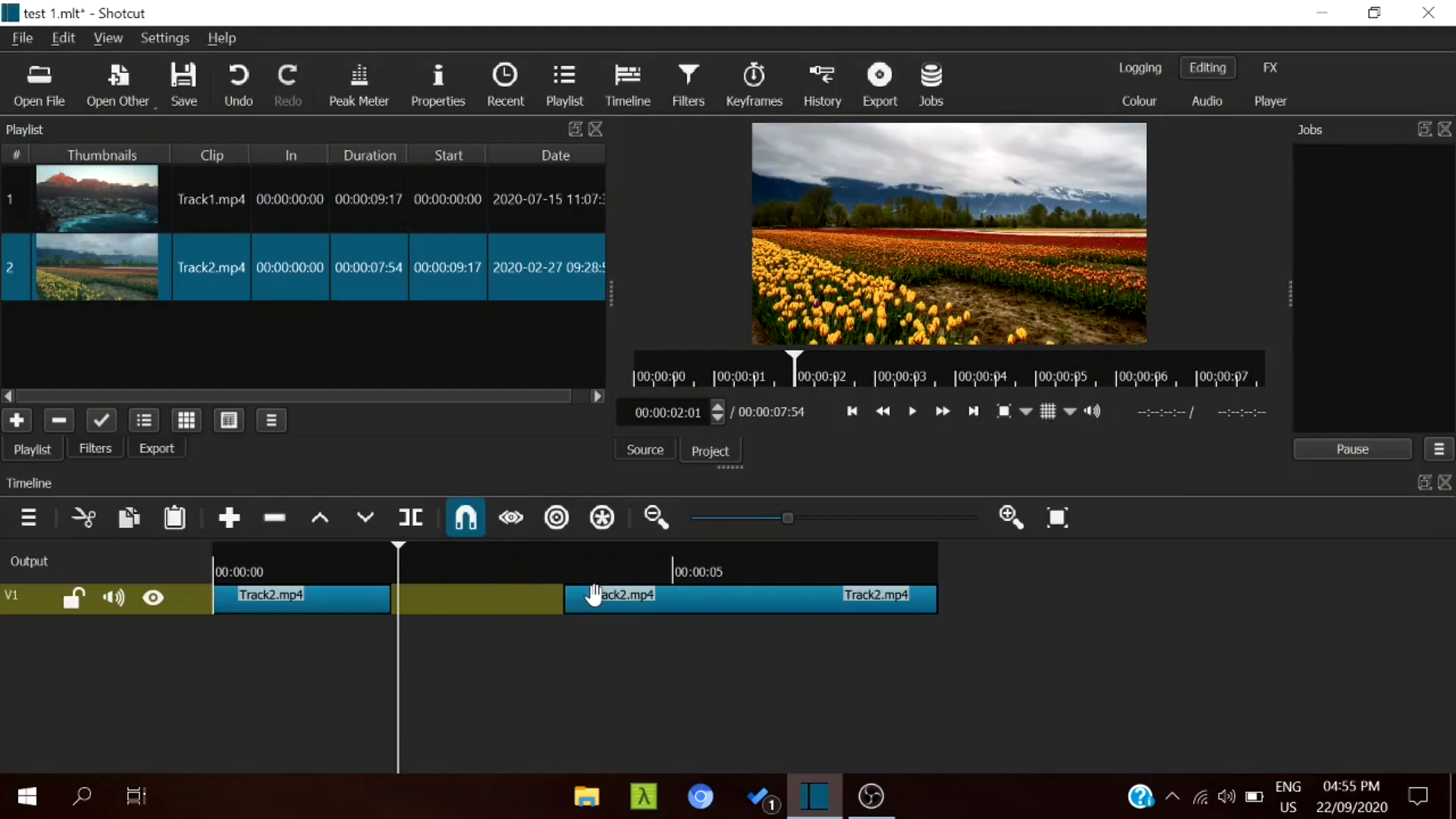
{"action": "key", "text": "ctrl+z"}
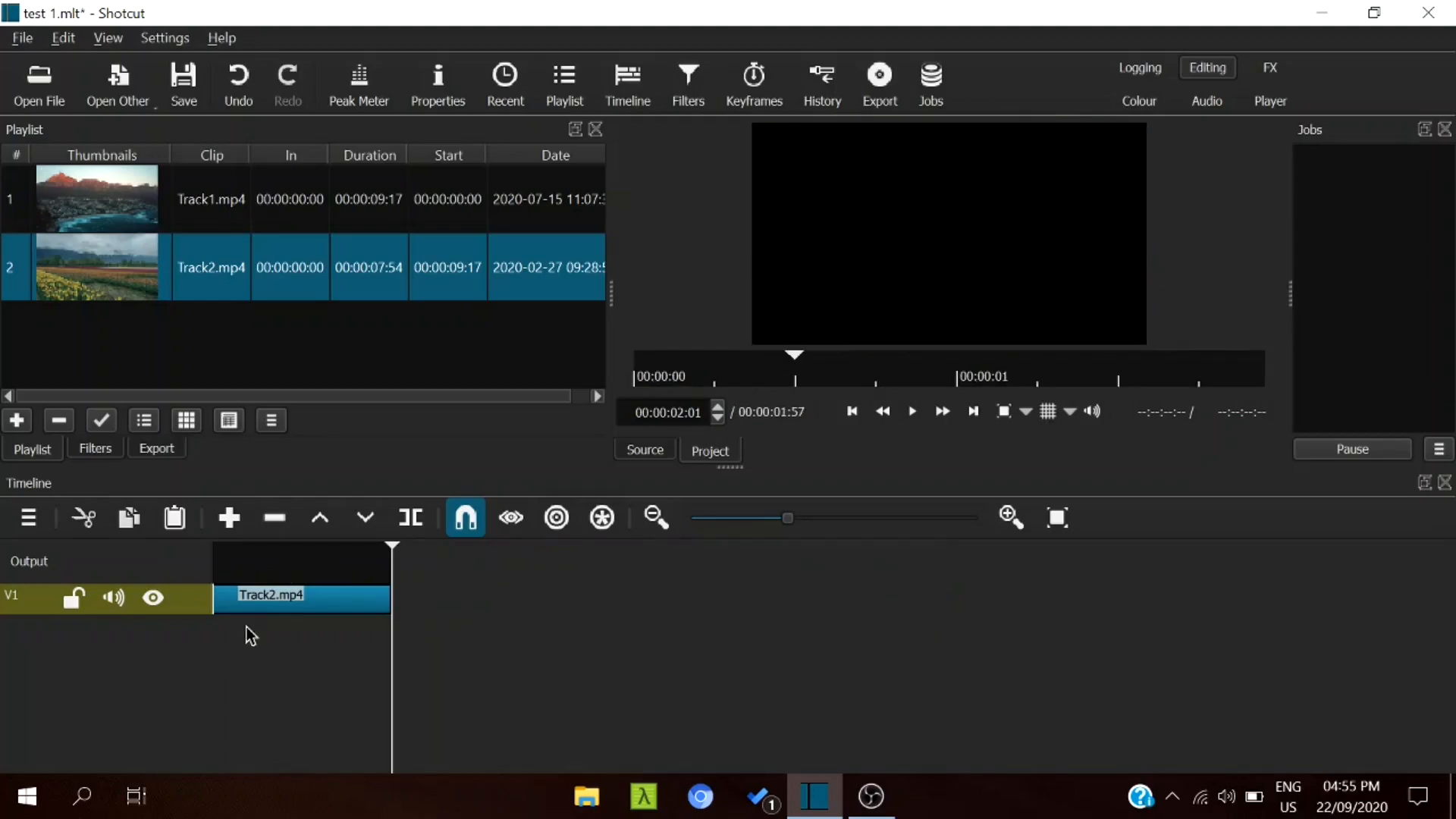
Step: Copy the remaining Track2.mp4 clip on V1 and paste it directly after the original
{"action": "left_click", "coordinate": [282, 606]}
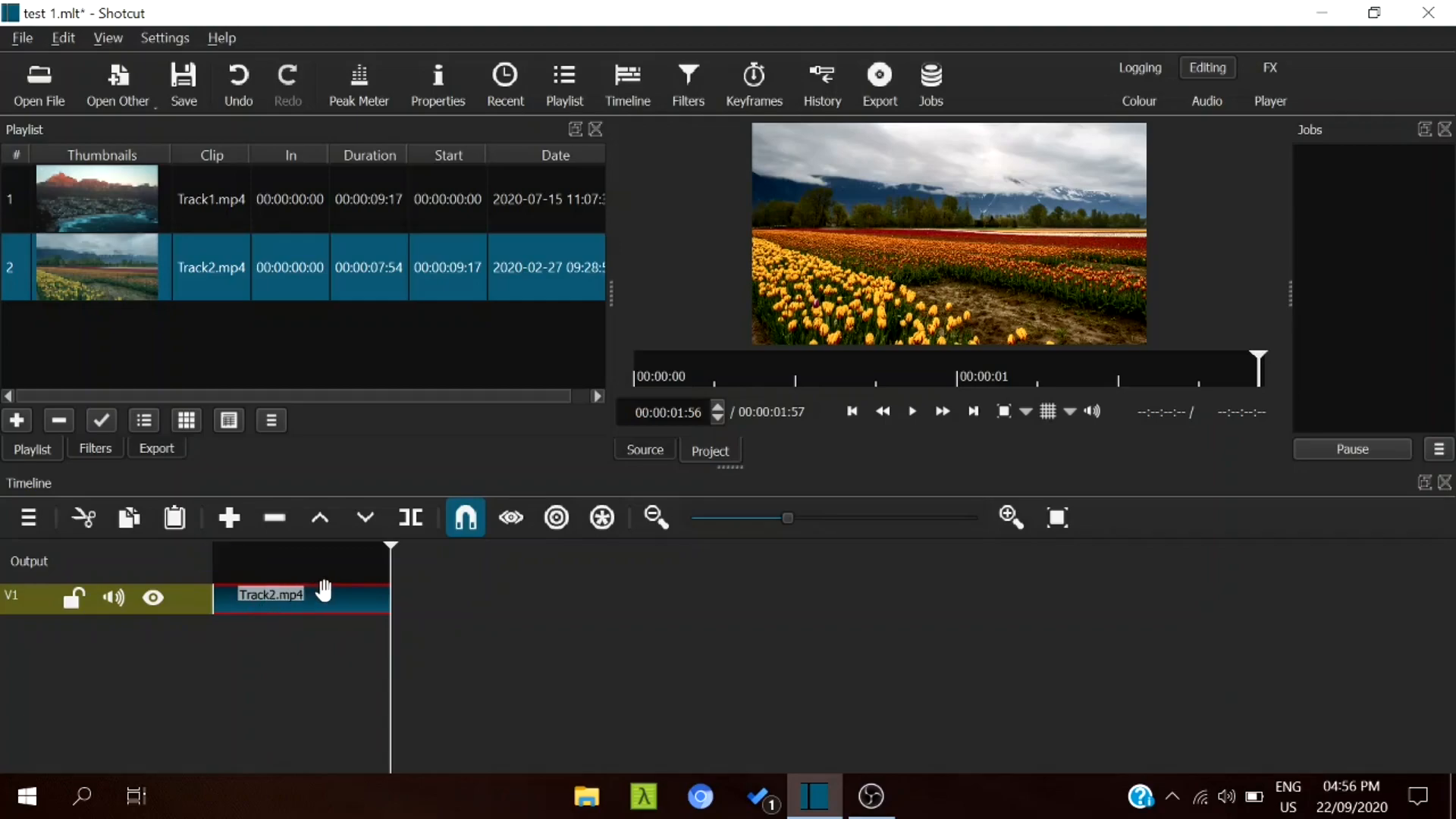
{"action": "key", "text": "c"}
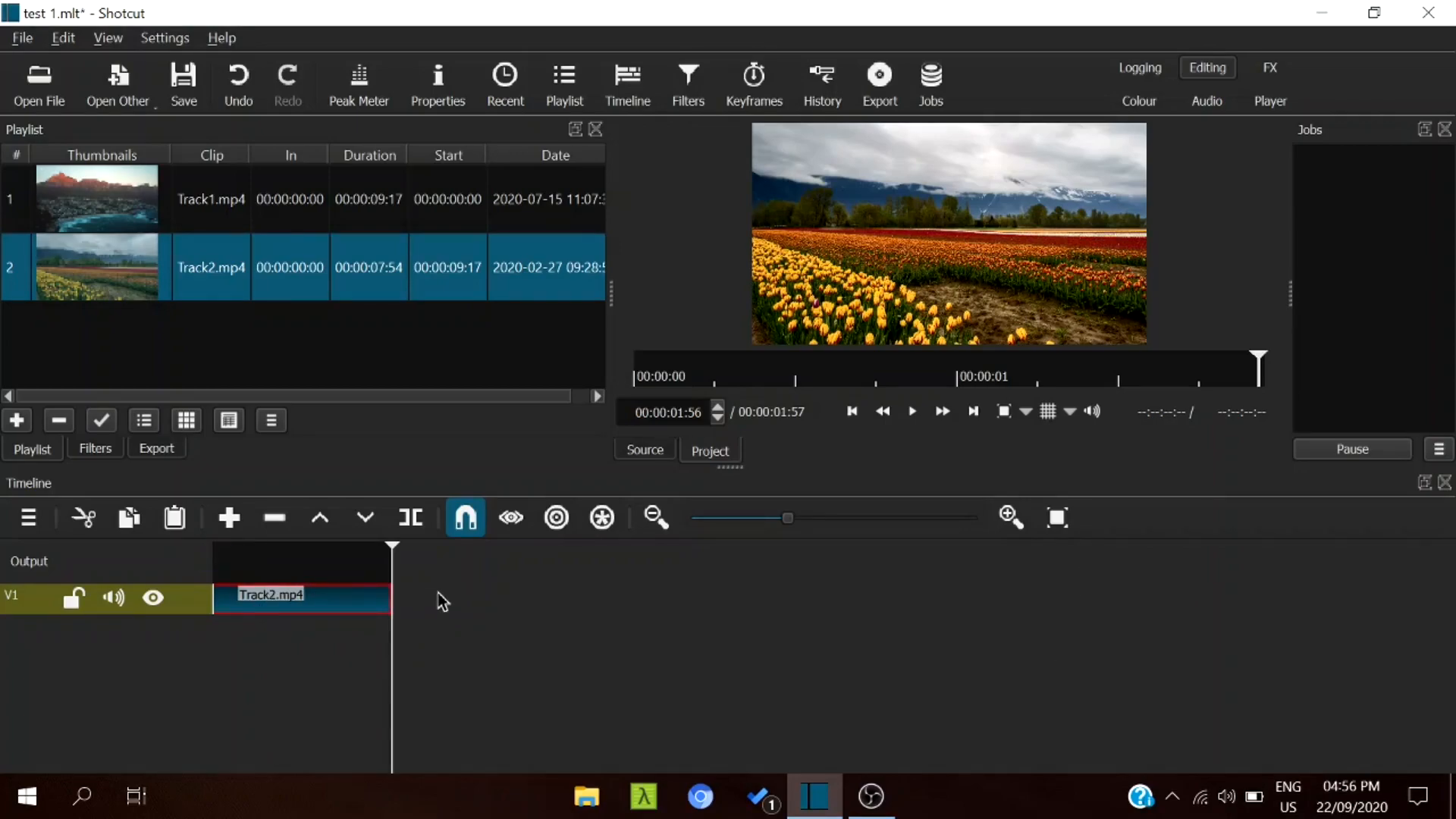
{"action": "key", "text": "v"}
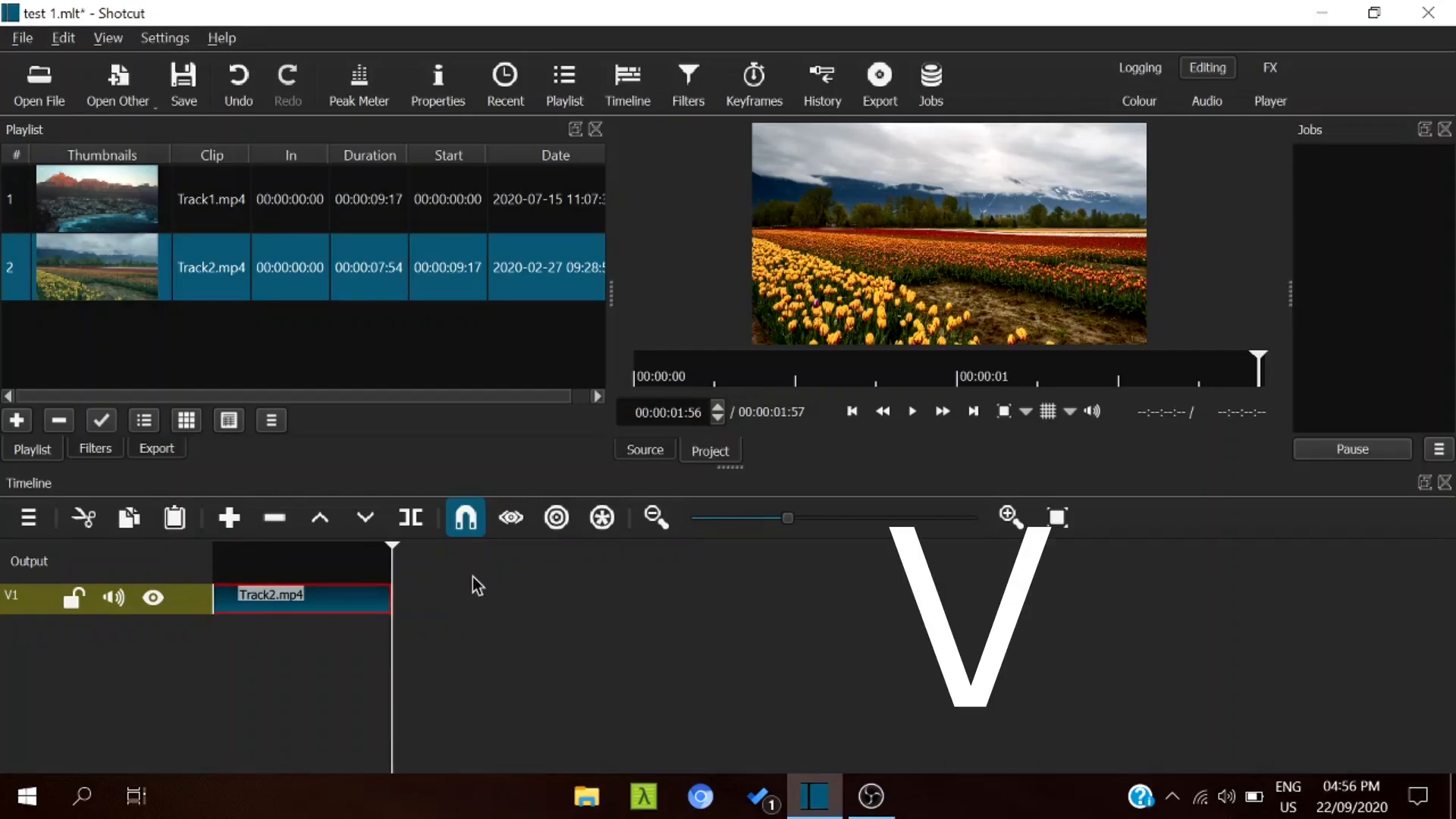
{"action": "left_click", "coordinate": [345, 606]}
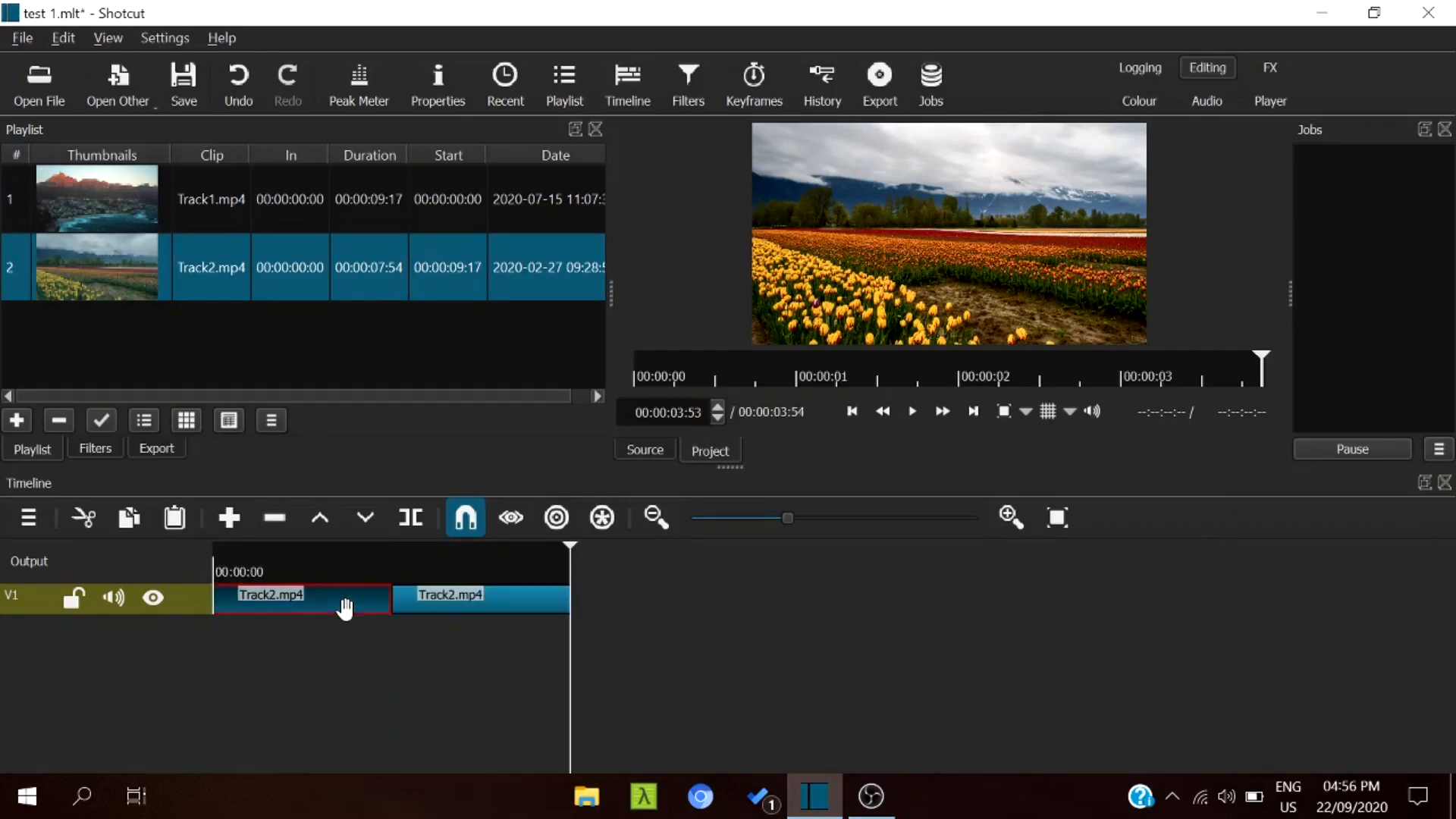
Step: Delete the pasted clip and append the copied Track2.mp4 piece to the end of V1 instead
{"action": "left_click", "coordinate": [443, 603]}
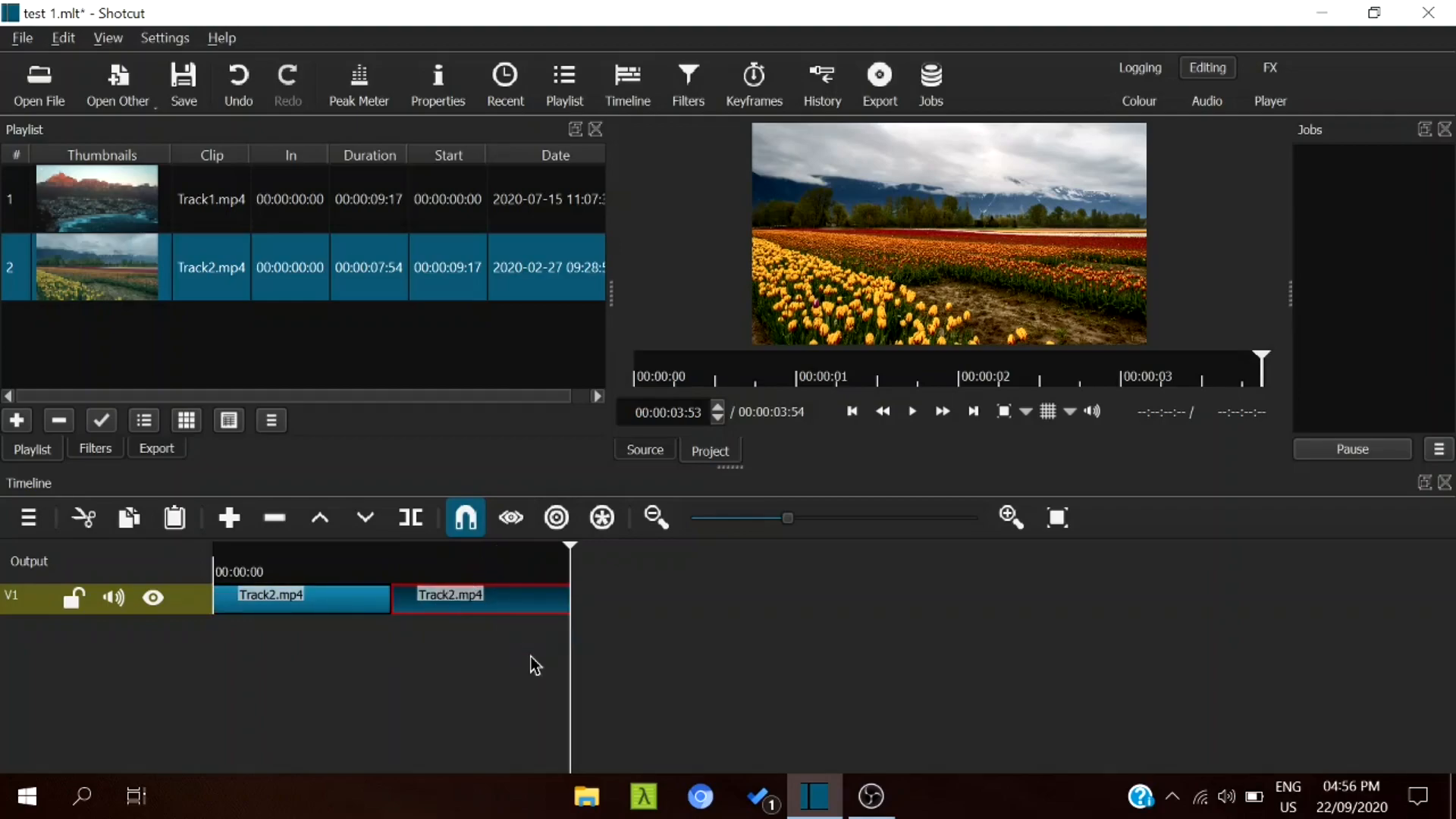
{"action": "key", "text": "Delete"}
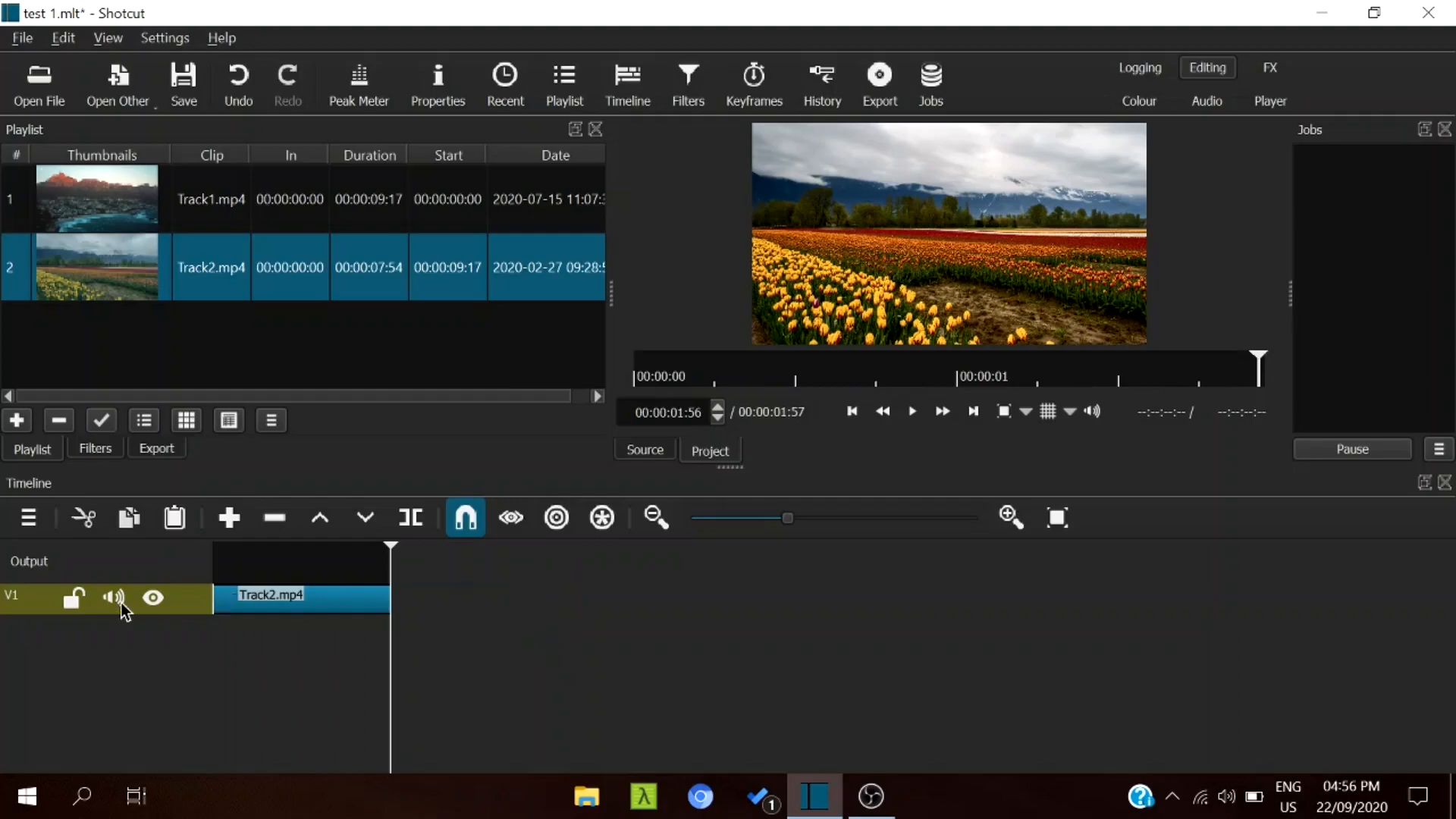
{"action": "left_click", "coordinate": [300, 592]}
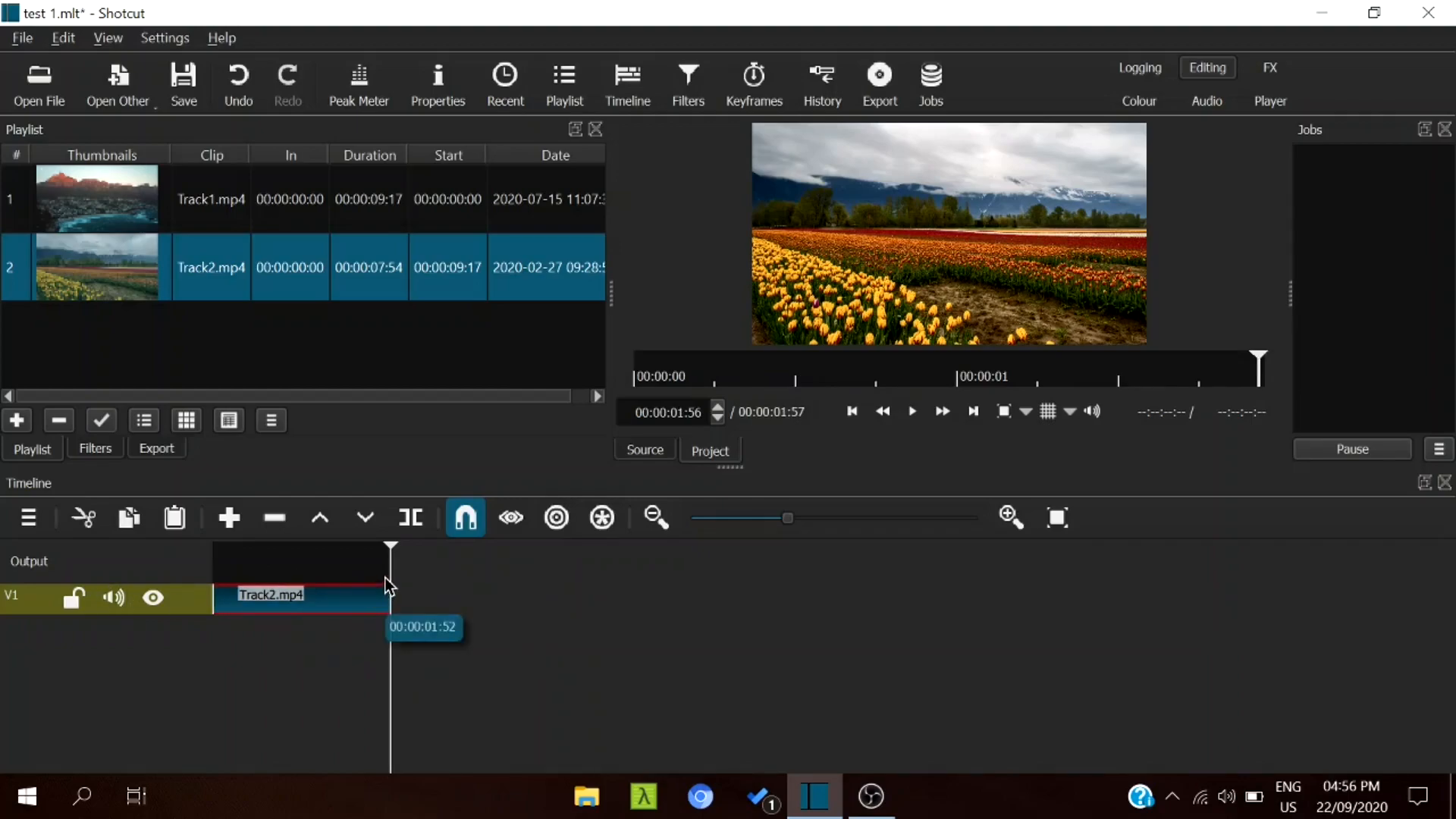
{"action": "key", "text": "a"}
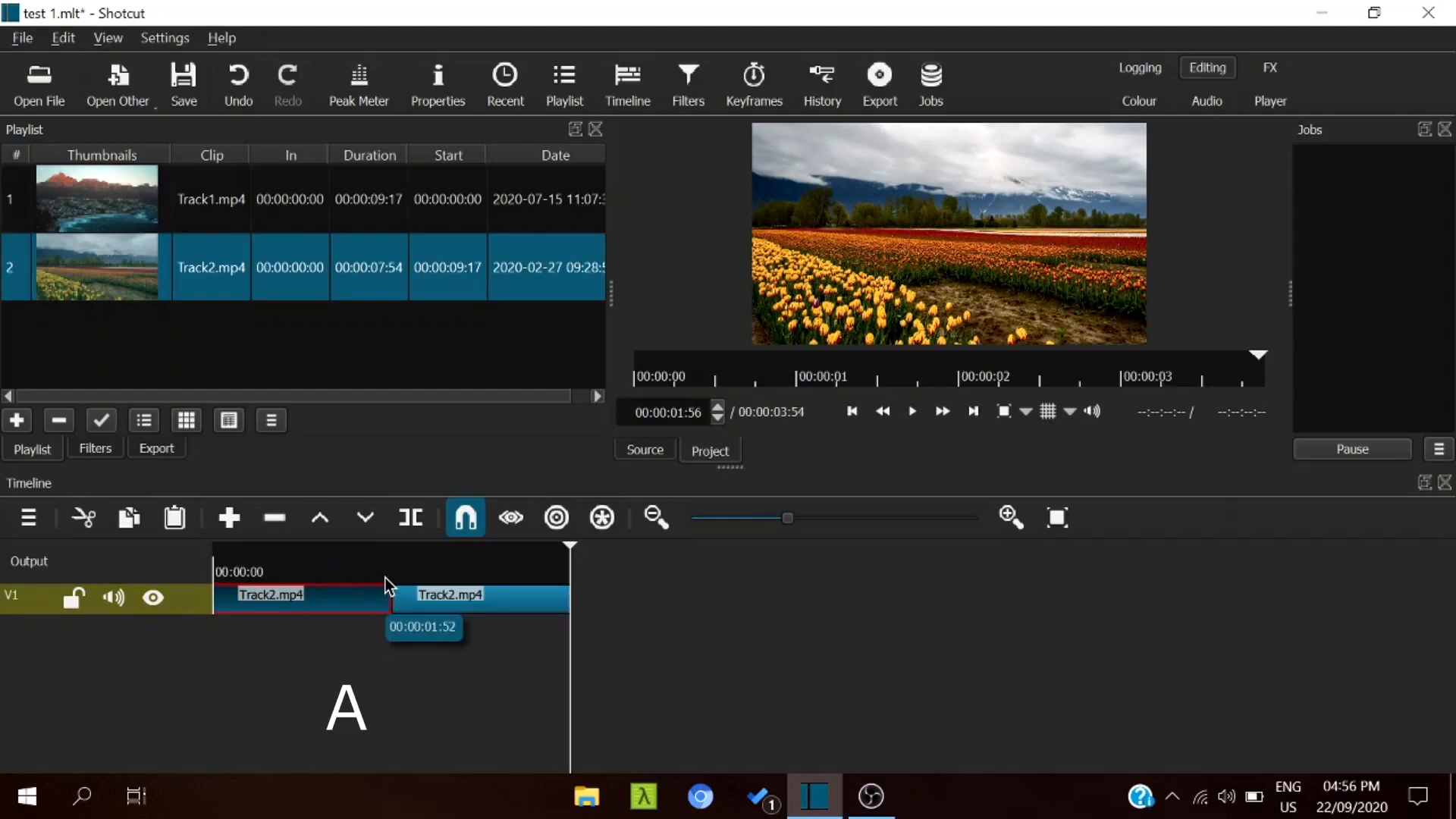
Step: Move the second clip on V1 later to leave a gap of about half a second, and turn snapping off
{"action": "left_click", "coordinate": [472, 598]}
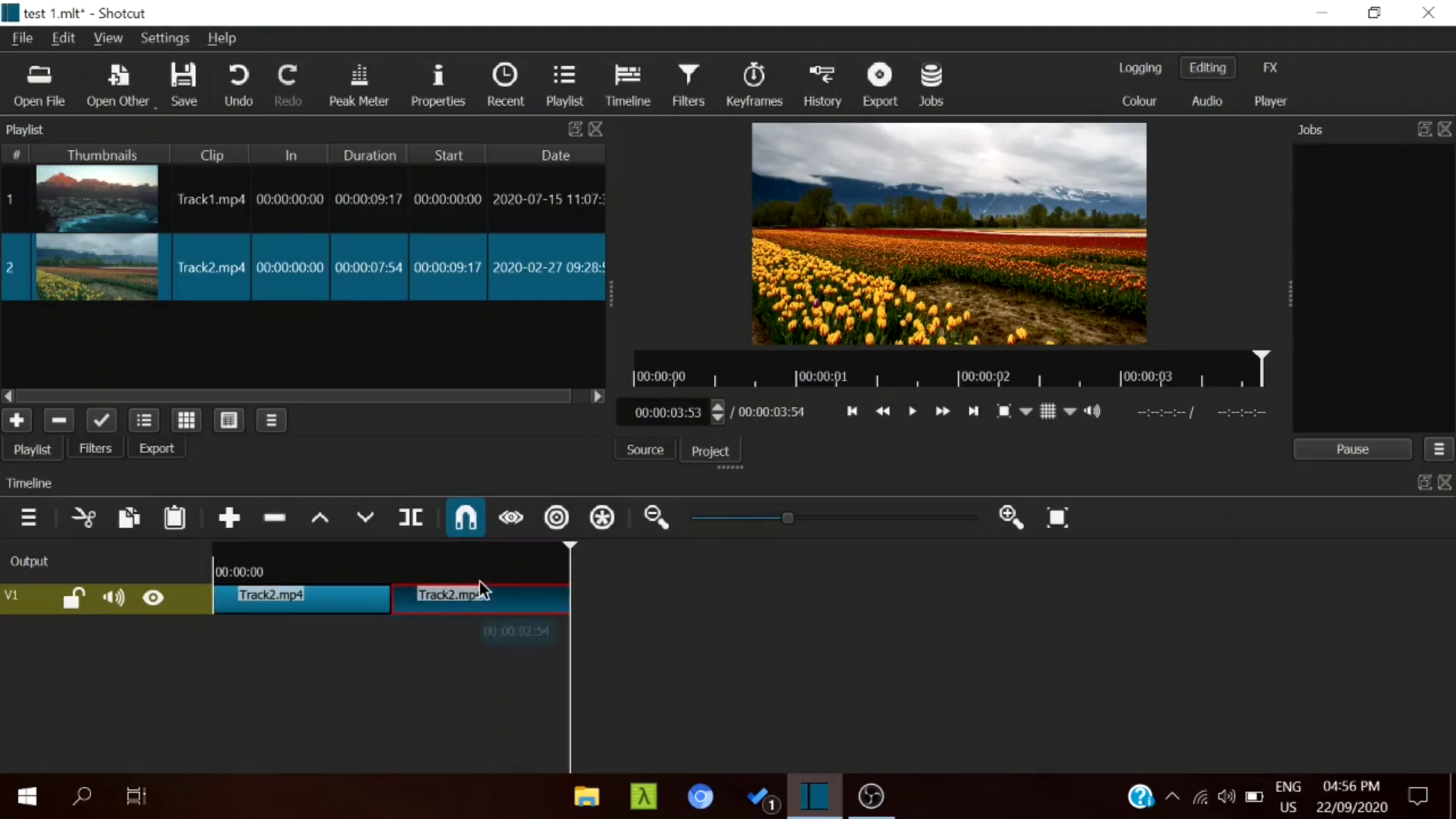
{"action": "left_click_drag", "start_coordinate": [507, 607], "coordinate": [555, 606]}
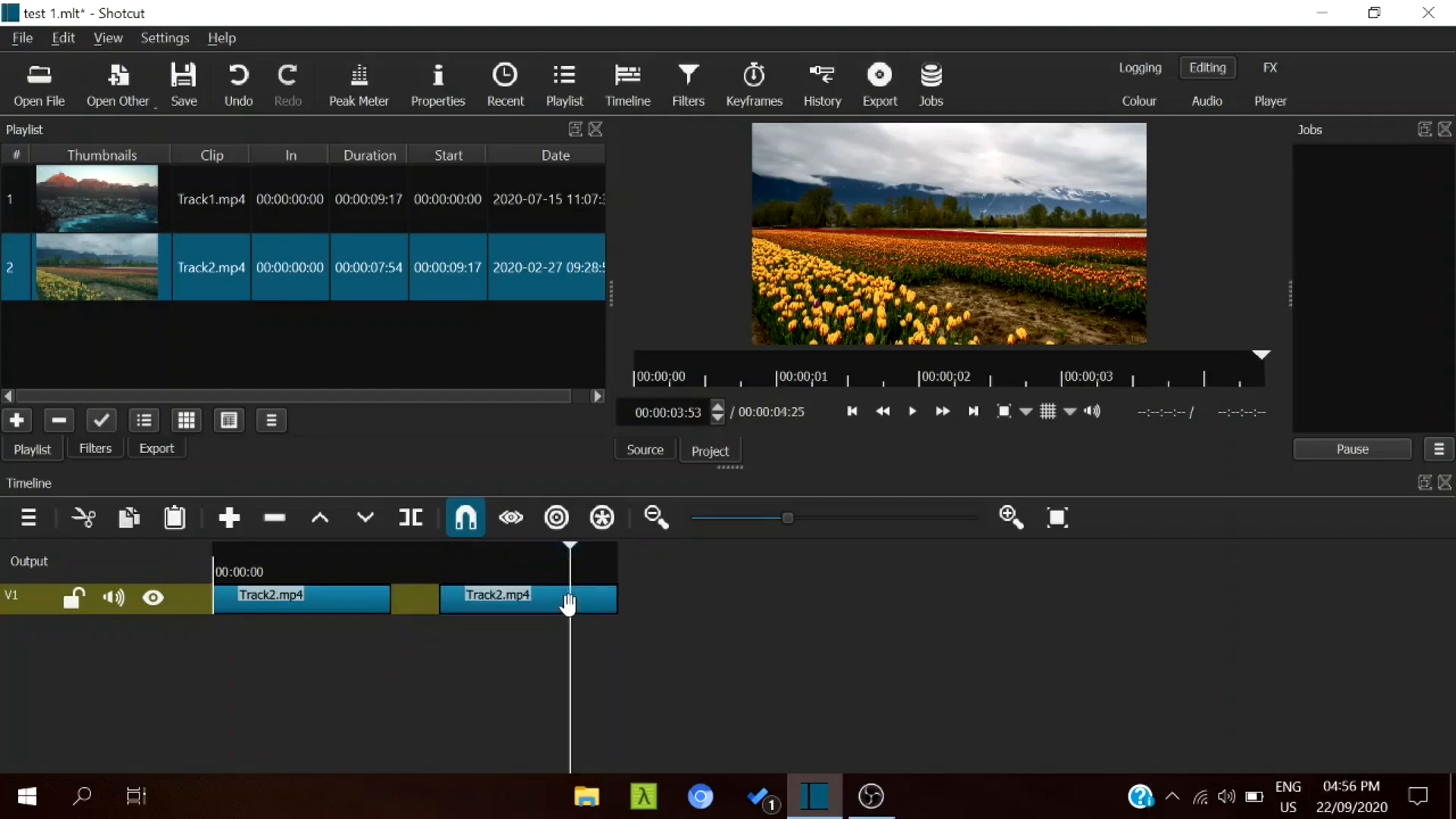
{"action": "left_click", "coordinate": [480, 524]}
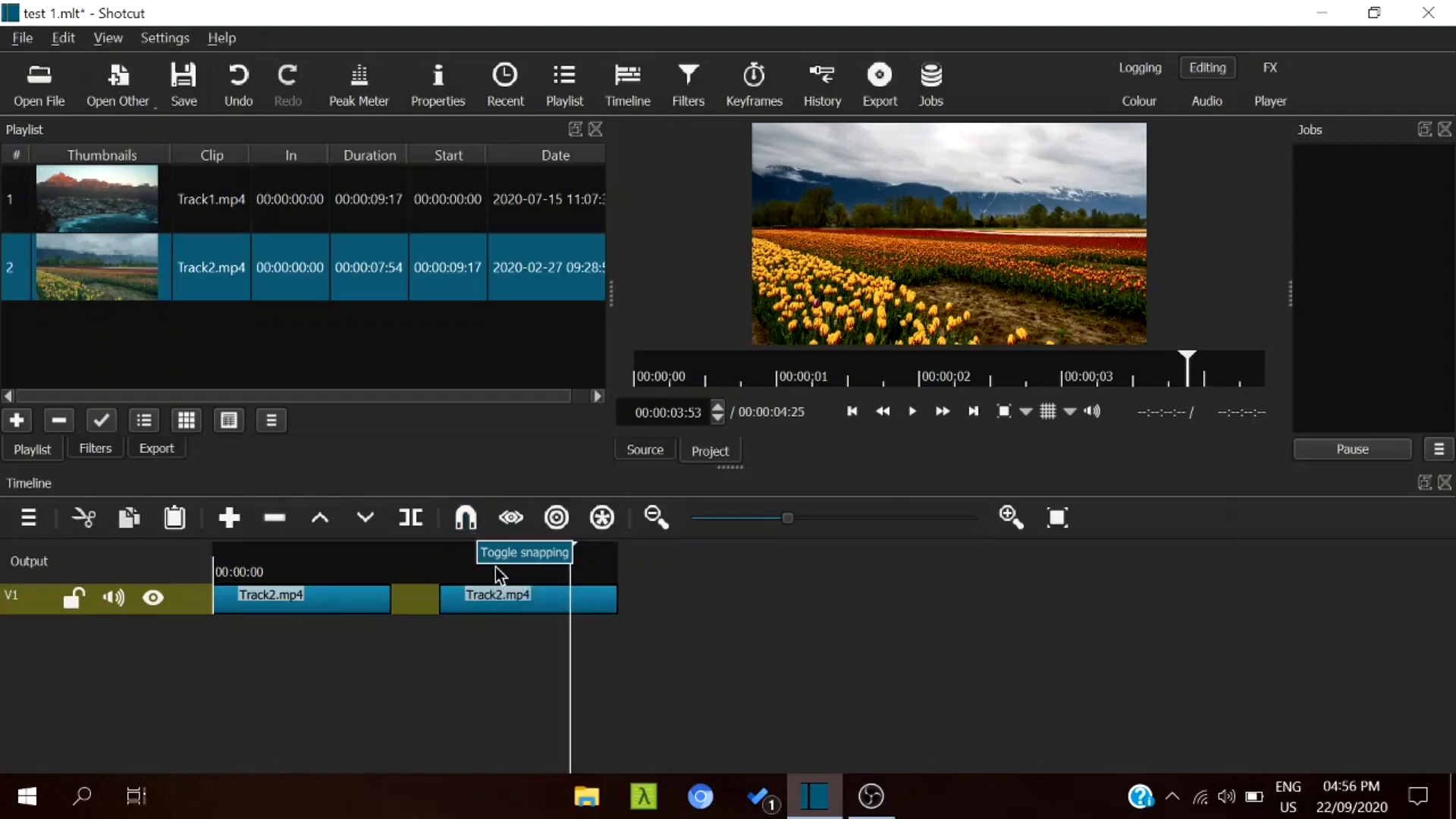
{"action": "left_click_drag", "start_coordinate": [790, 526], "coordinate": [820, 527]}
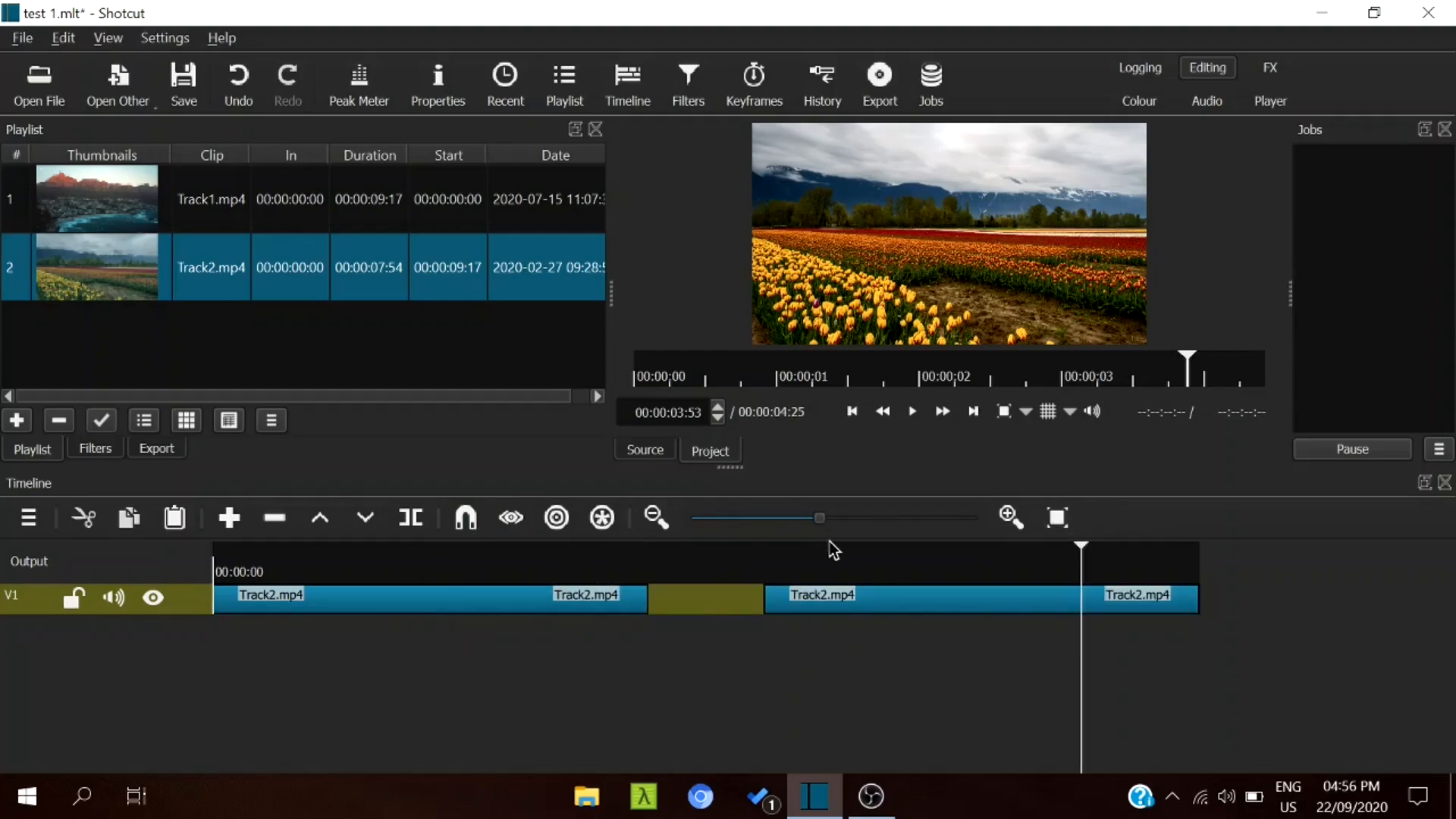
Step: Scrub back to the end of the first clip and play across the gap into the second clip
{"action": "left_click_drag", "start_coordinate": [1060, 553], "coordinate": [611, 560]}
{"action": "left_click", "coordinate": [914, 412]}
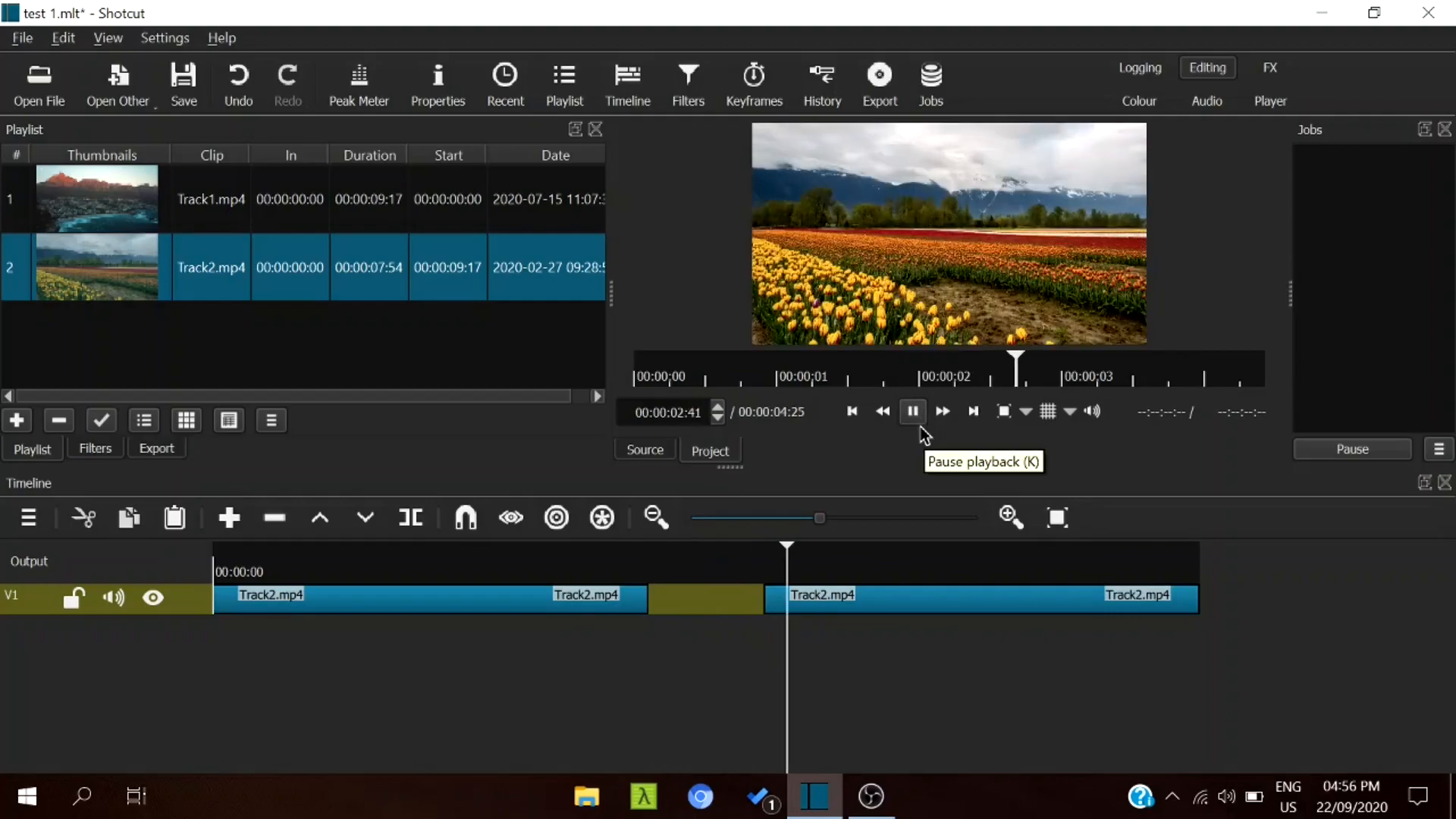
{"action": "left_click", "coordinate": [921, 430]}
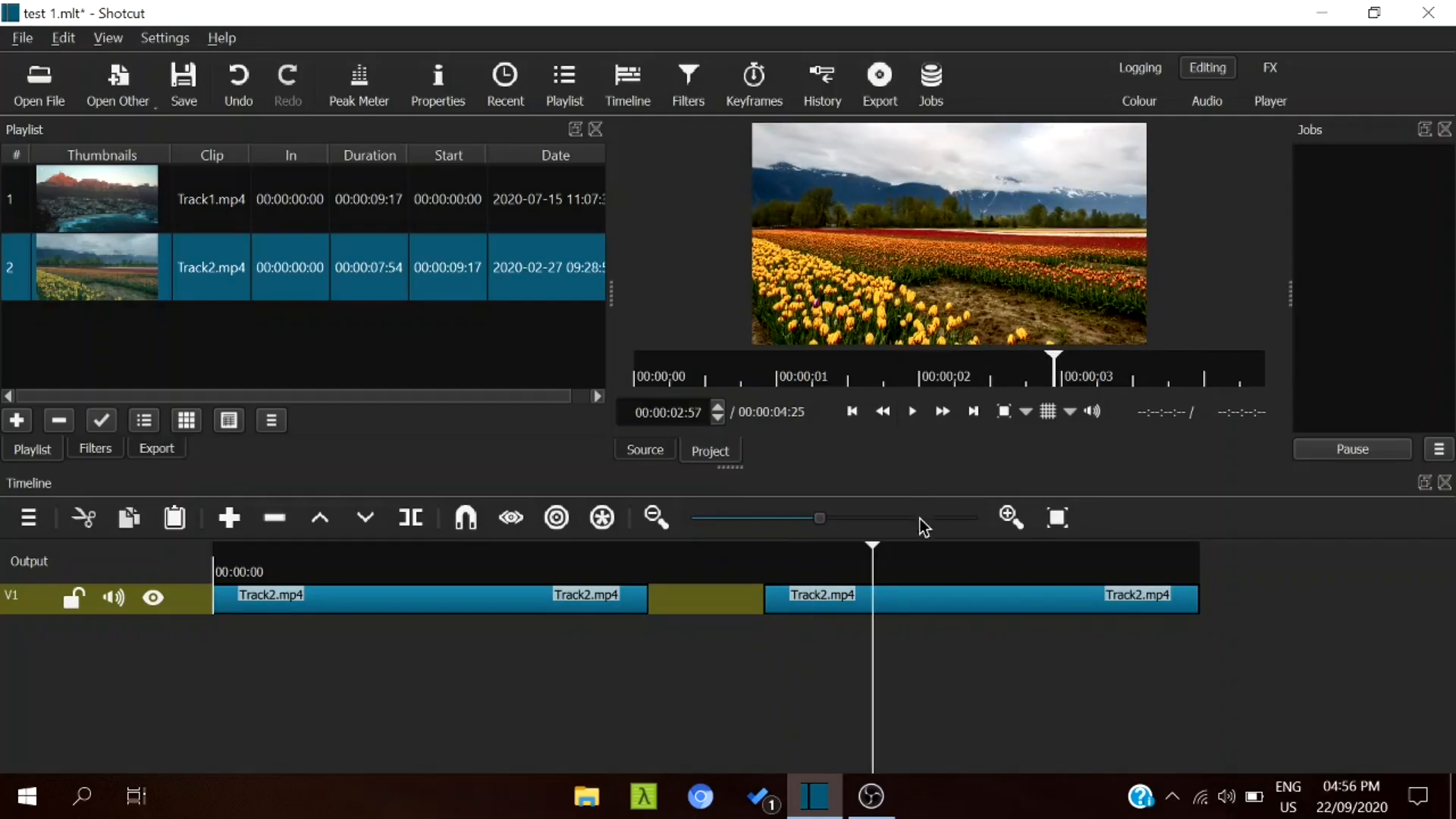
Step: Move the second clip back against the end of the first, and place the playhead at 00:00:02:48
{"action": "left_click", "coordinate": [898, 593]}
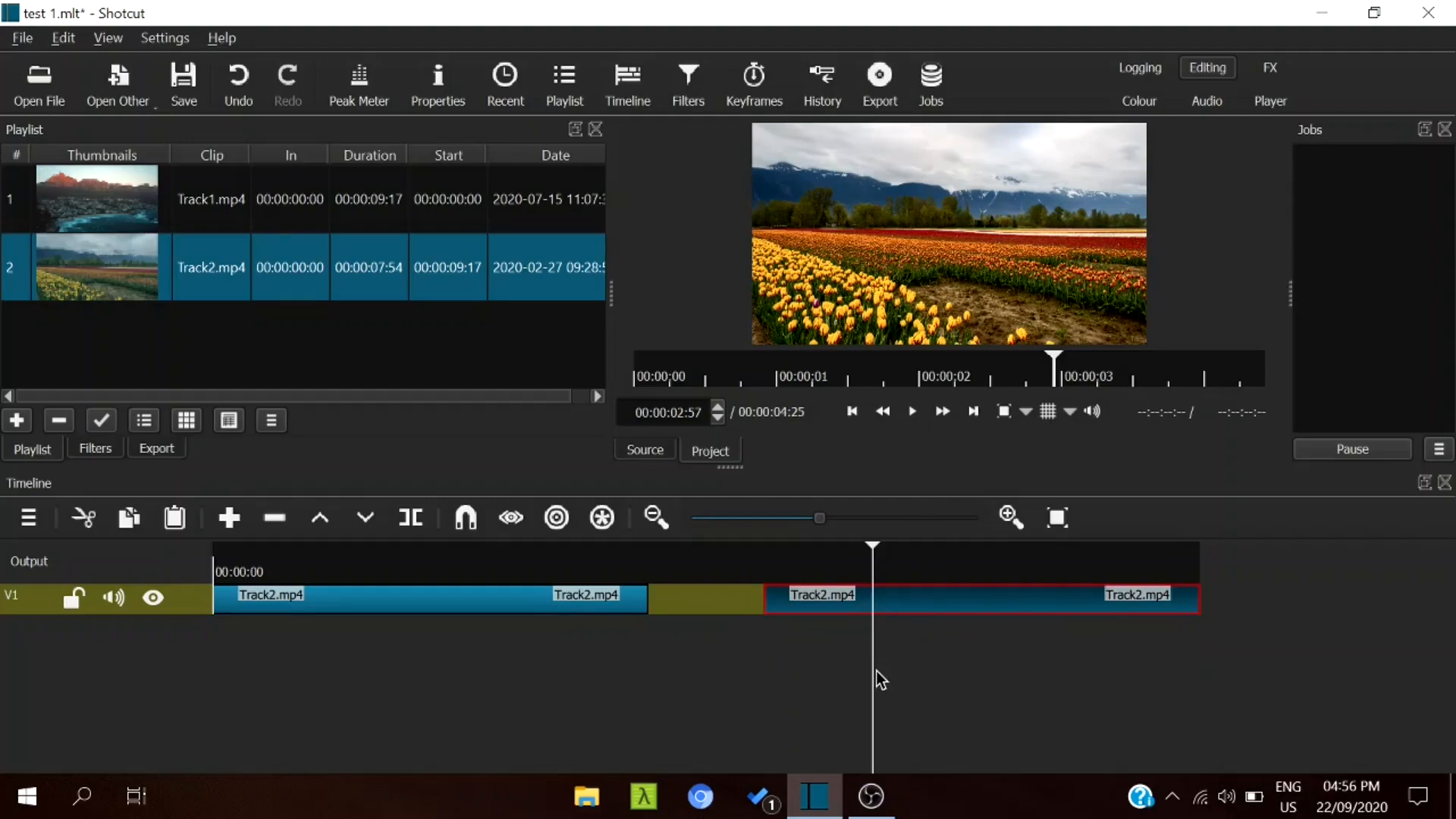
{"action": "left_click_drag", "start_coordinate": [914, 599], "coordinate": [781, 589]}
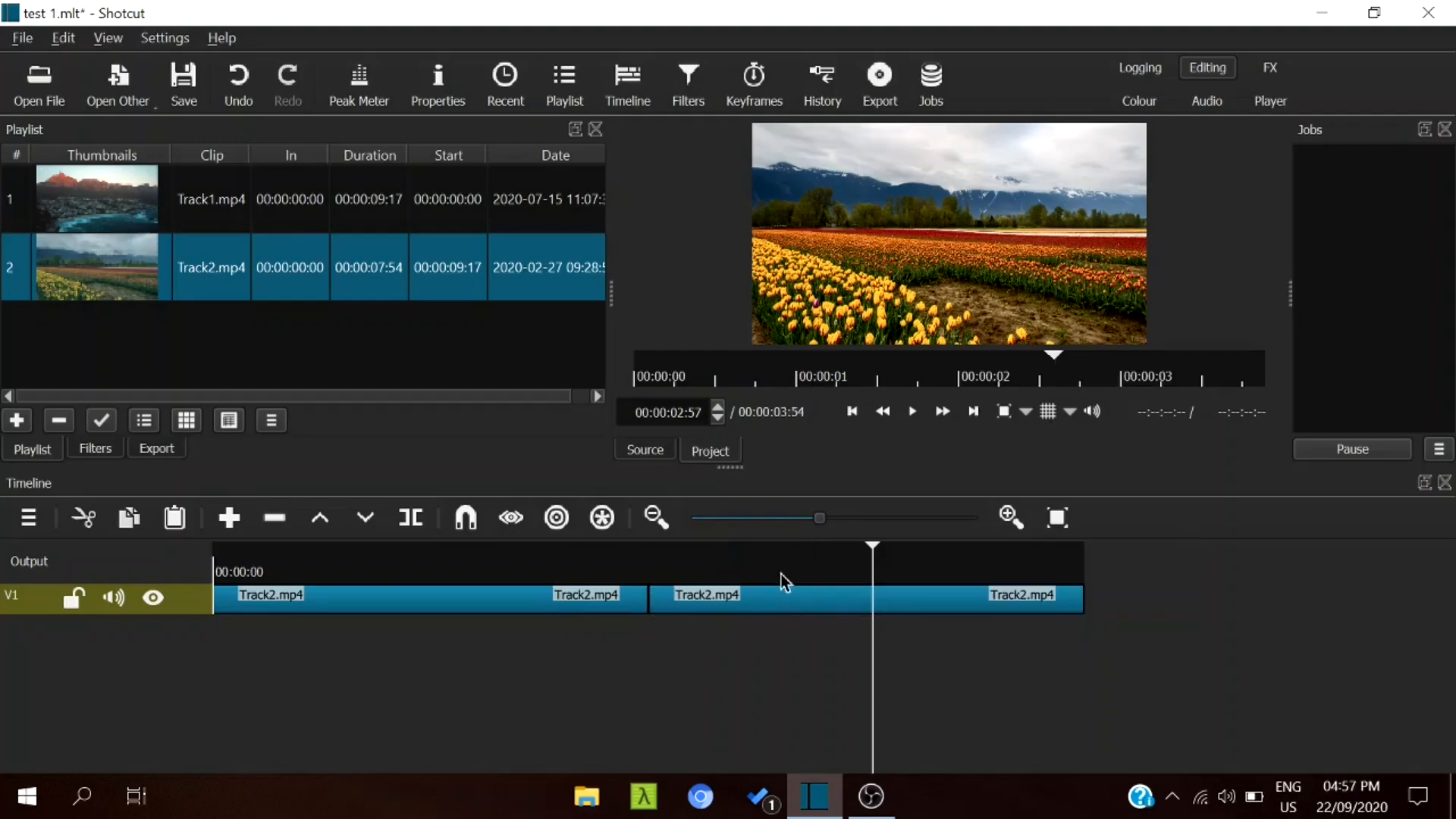
{"action": "left_click", "coordinate": [747, 596]}
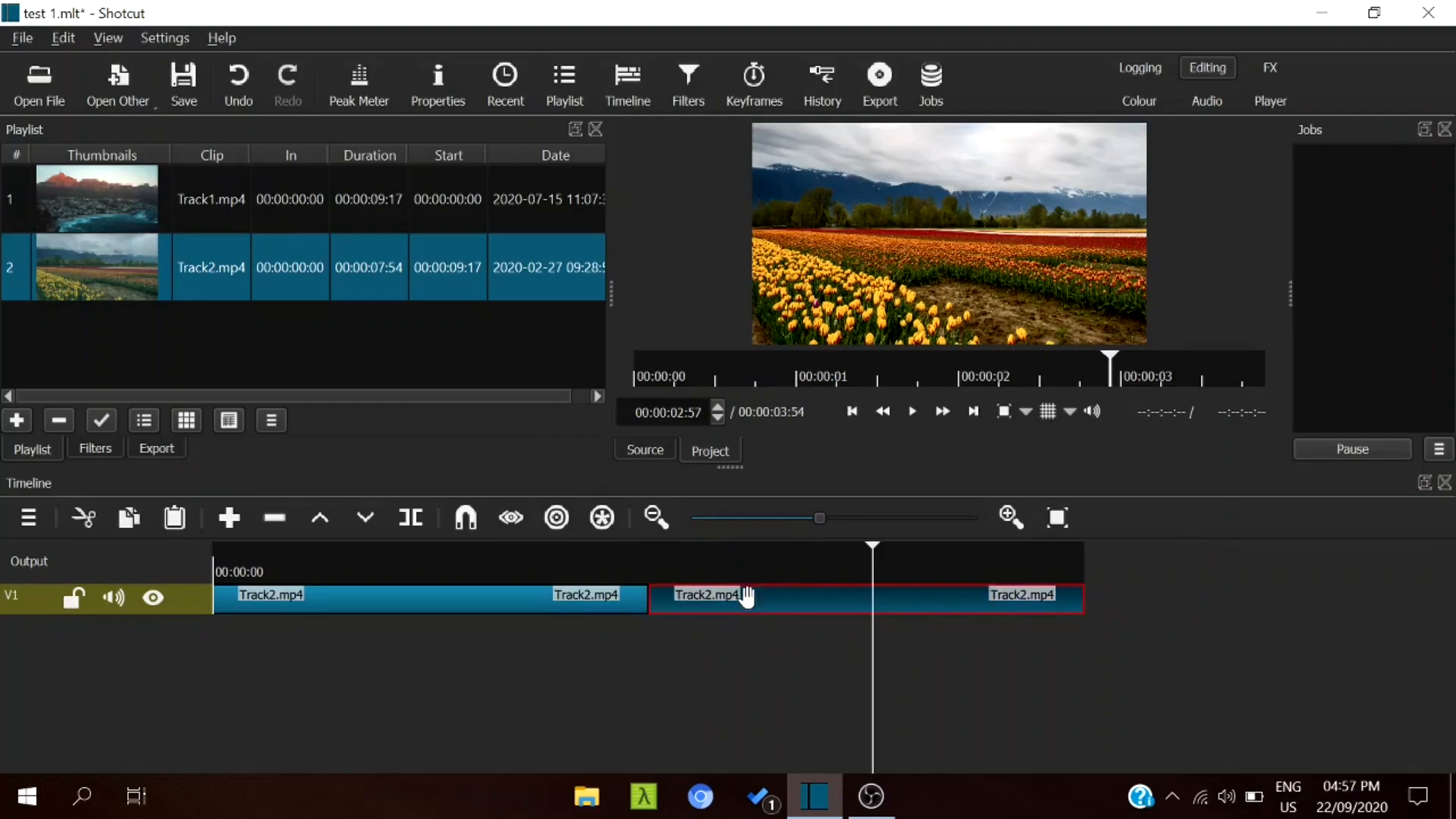
{"action": "left_click", "coordinate": [840, 571]}
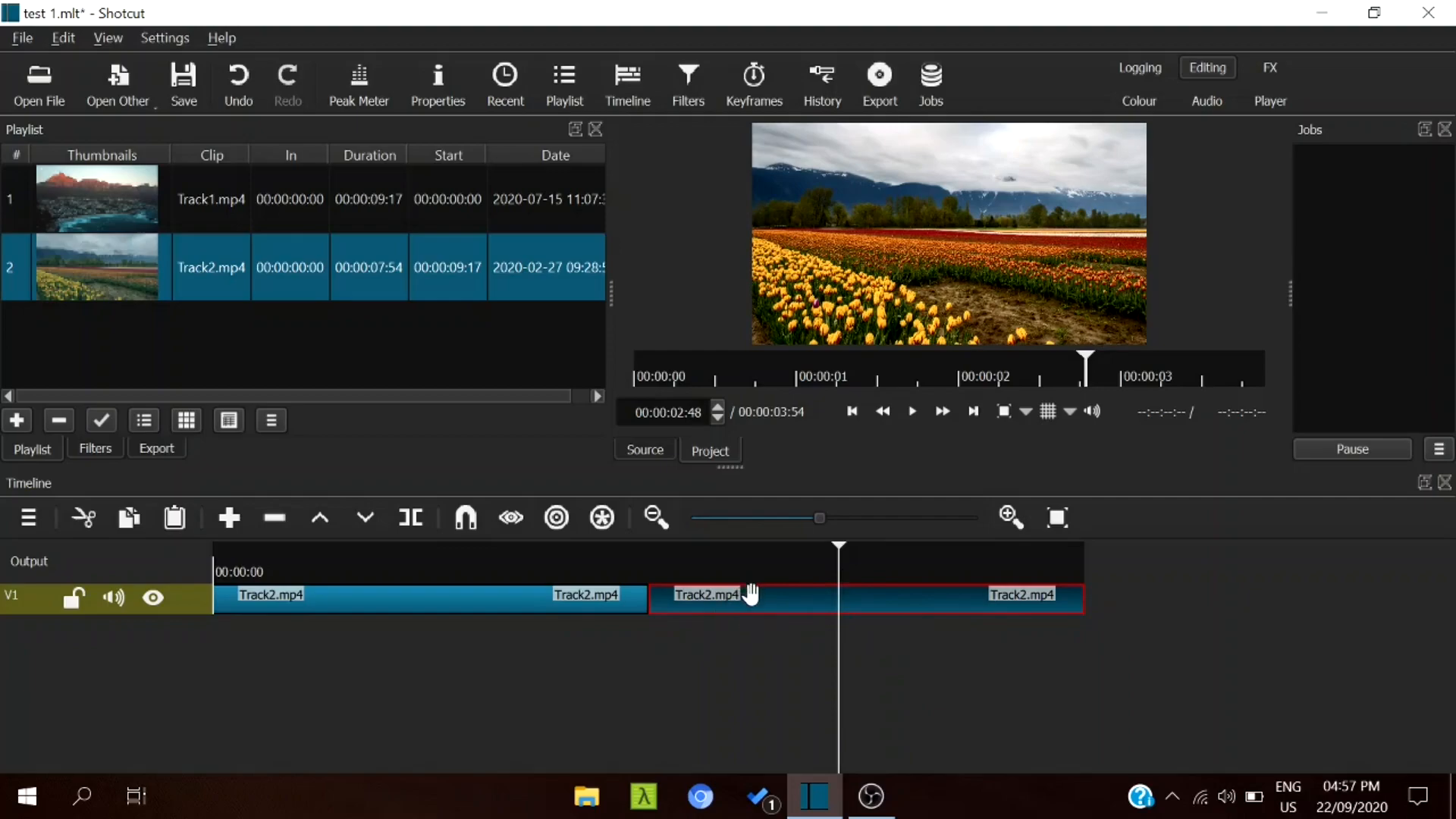
Step: Undo the slight overlap of the two clips and move the second one later, leaving a gap of about 0.7 seconds
{"action": "left_click_drag", "start_coordinate": [751, 593], "coordinate": [770, 590]}
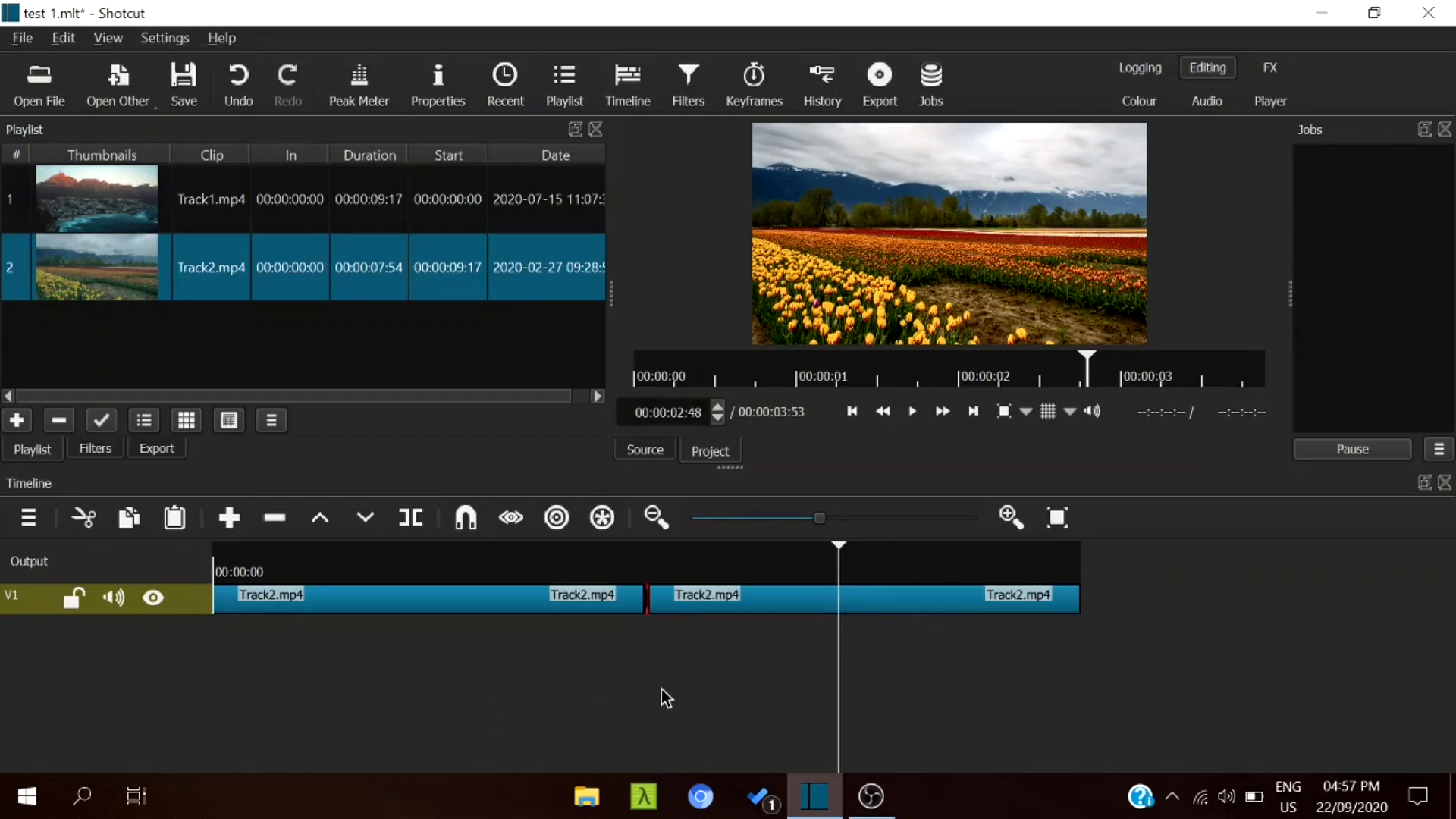
{"action": "key", "text": "ctrl+z"}
{"action": "left_click_drag", "start_coordinate": [731, 598], "coordinate": [910, 598]}
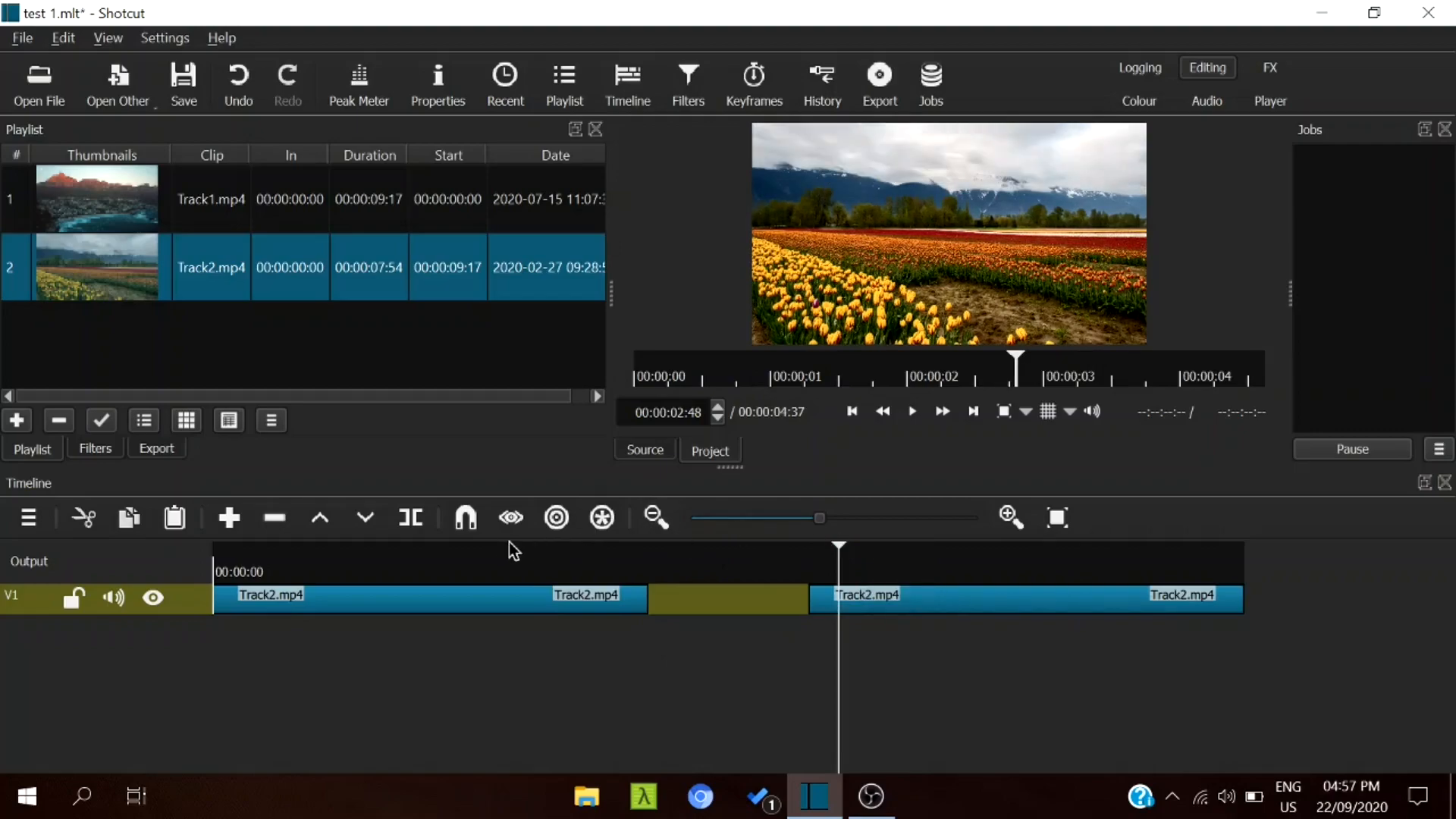
Step: Turn snapping on and move the second Track2.mp4 clip back against the end of the first on V1
{"action": "left_click", "coordinate": [472, 529]}
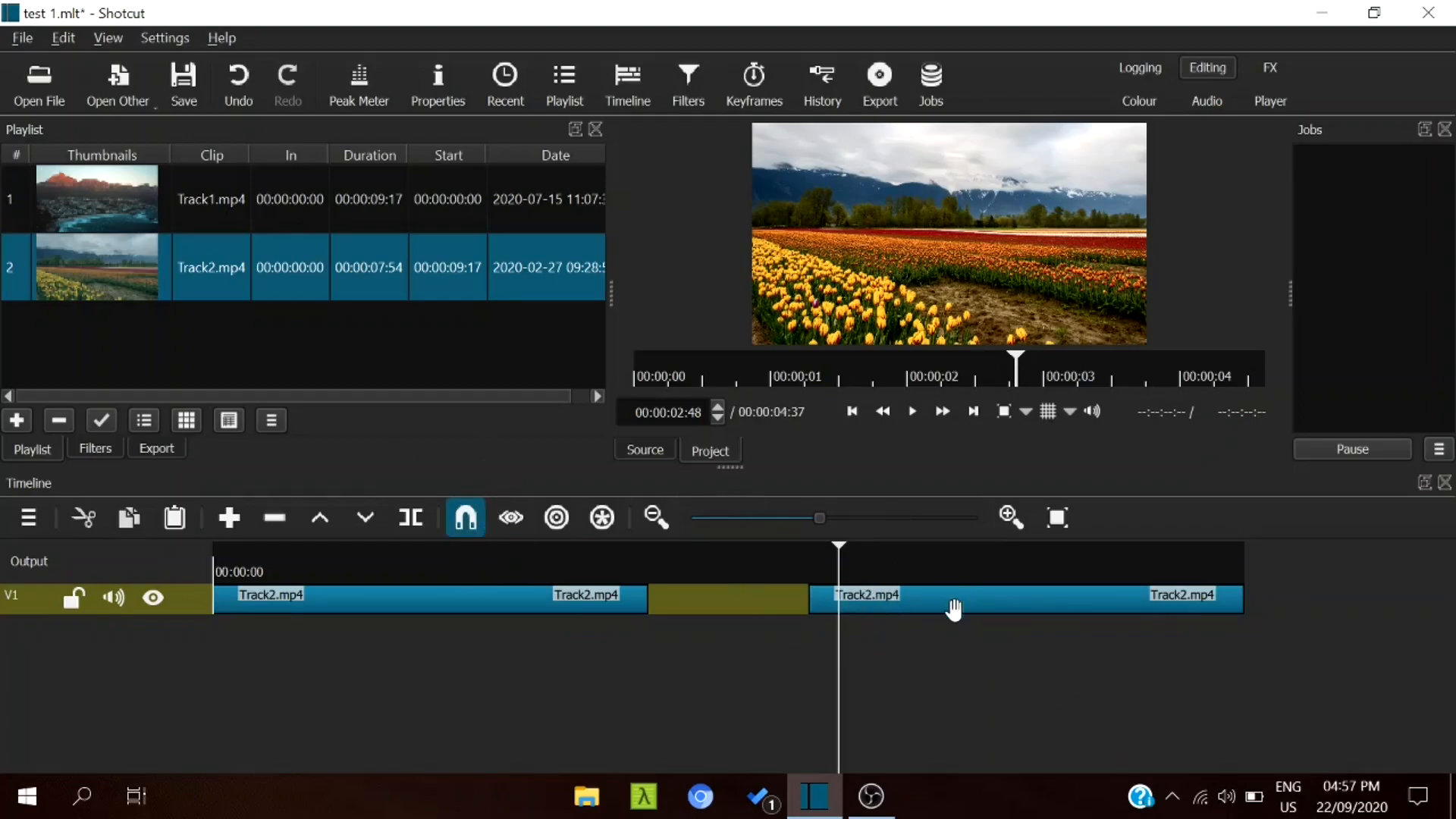
{"action": "left_click", "coordinate": [996, 595]}
{"action": "left_click_drag", "start_coordinate": [996, 595], "coordinate": [850, 601]}
{"action": "left_click_drag", "start_coordinate": [827, 605], "coordinate": [822, 608]}
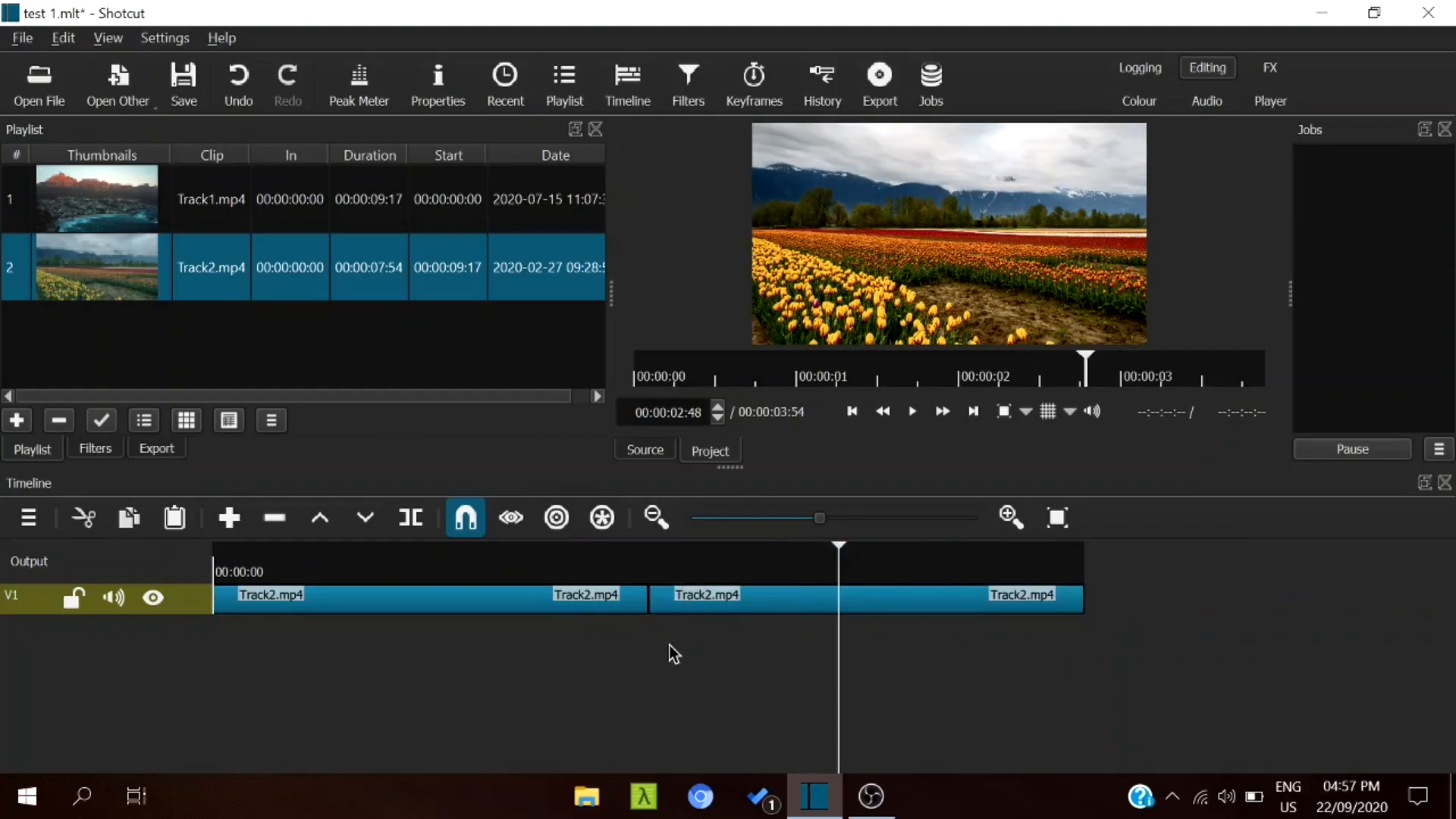
{"action": "left_click_drag", "start_coordinate": [721, 602], "coordinate": [858, 599]}
{"action": "left_click_drag", "start_coordinate": [818, 518], "coordinate": [939, 521]}
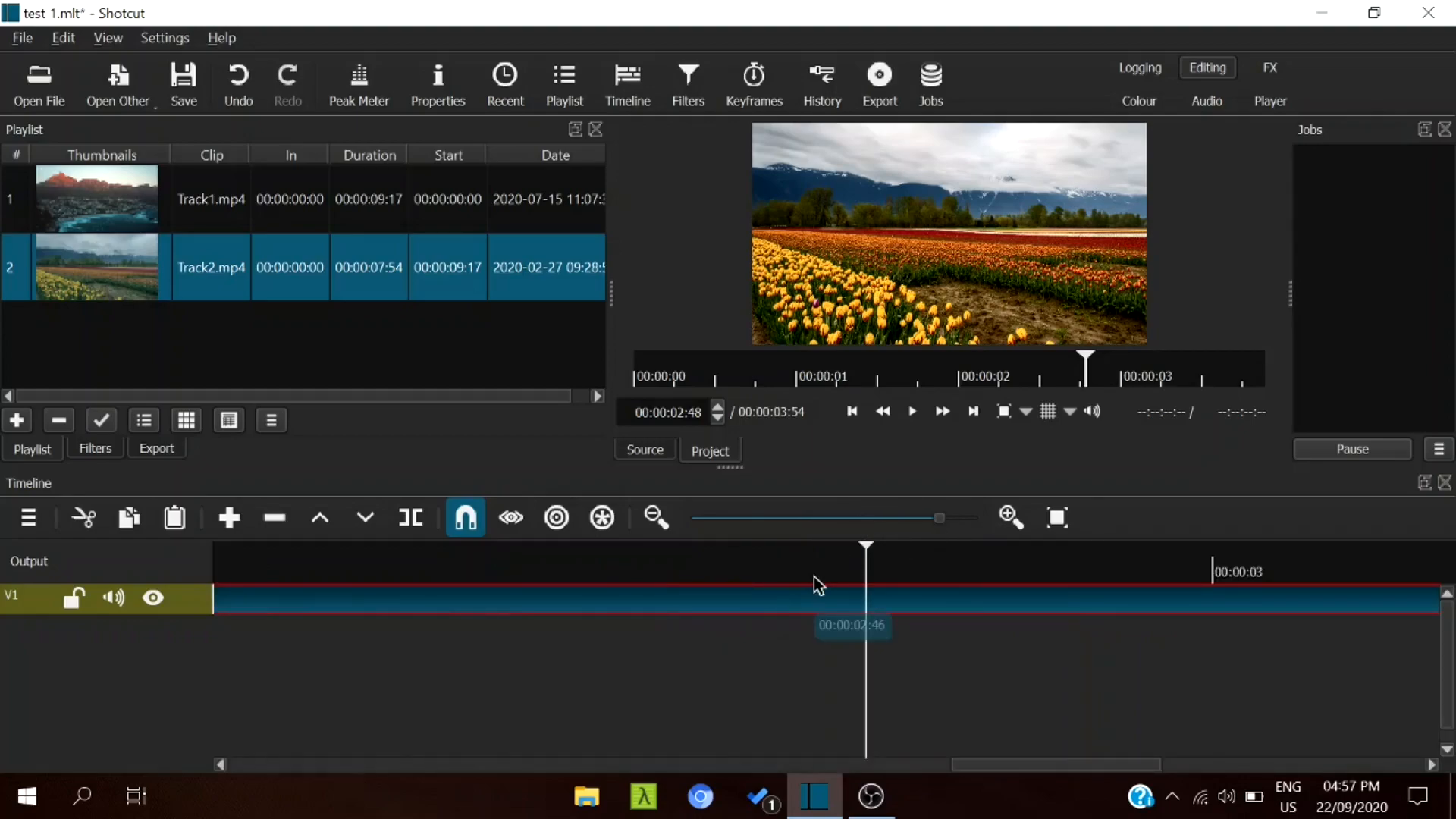
{"action": "left_click_drag", "start_coordinate": [888, 536], "coordinate": [824, 526]}
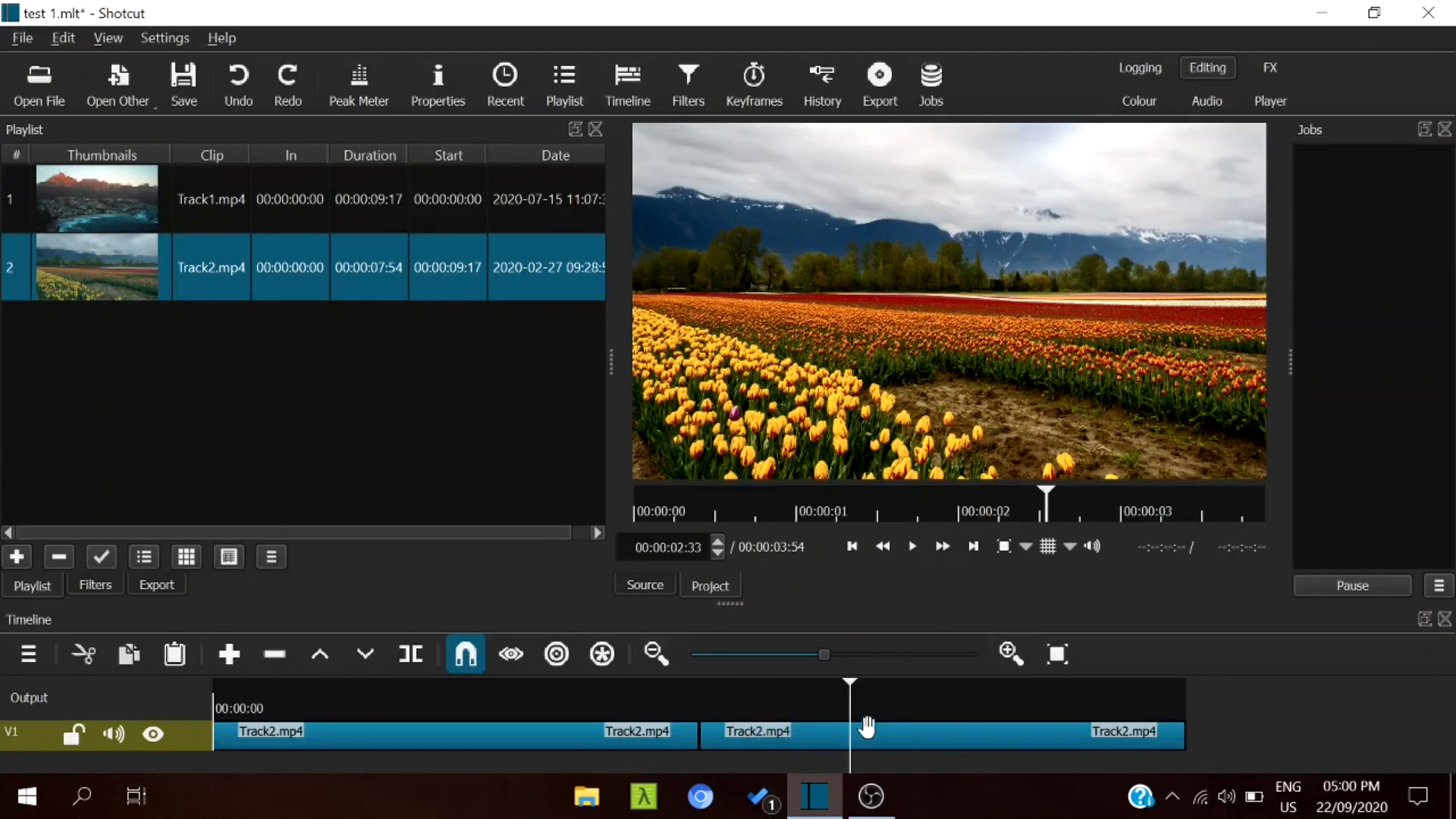
Step: Place the playhead at 00:00:01:47 and lift the first clip off V1, keeping its gap
{"action": "left_click", "coordinate": [1374, 12]}
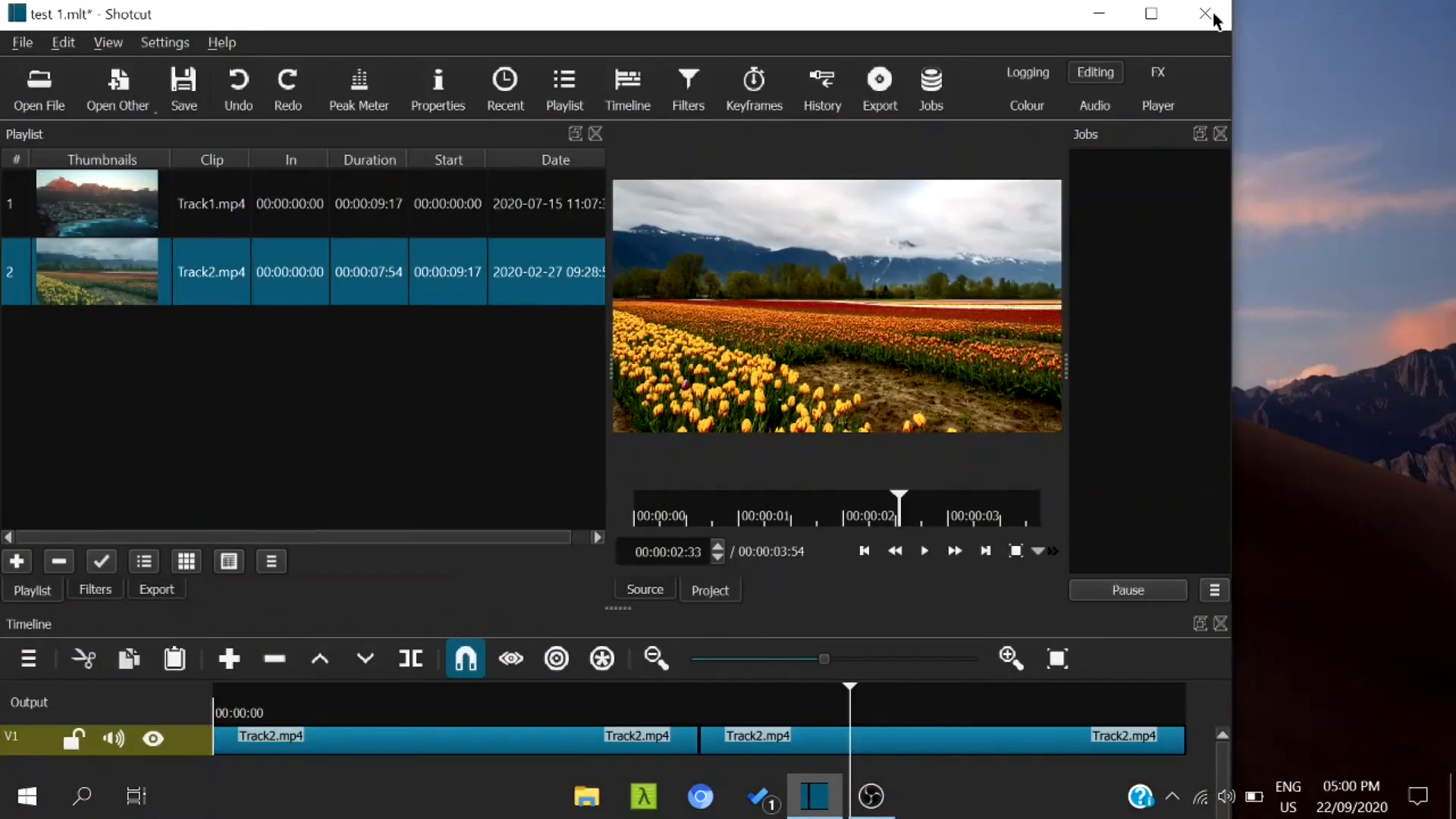
{"action": "left_click", "coordinate": [1151, 13]}
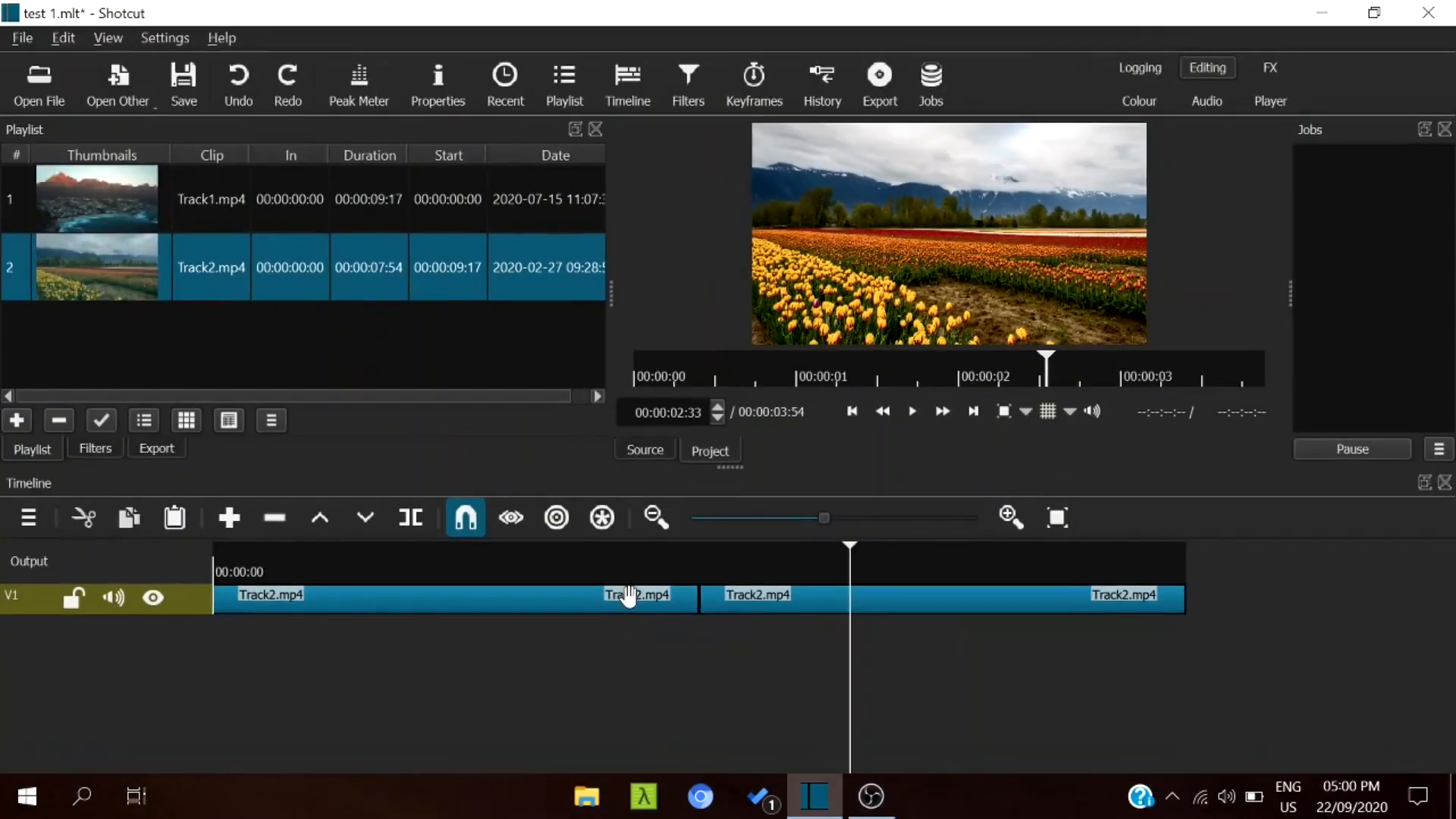
{"action": "left_click", "coordinate": [658, 575]}
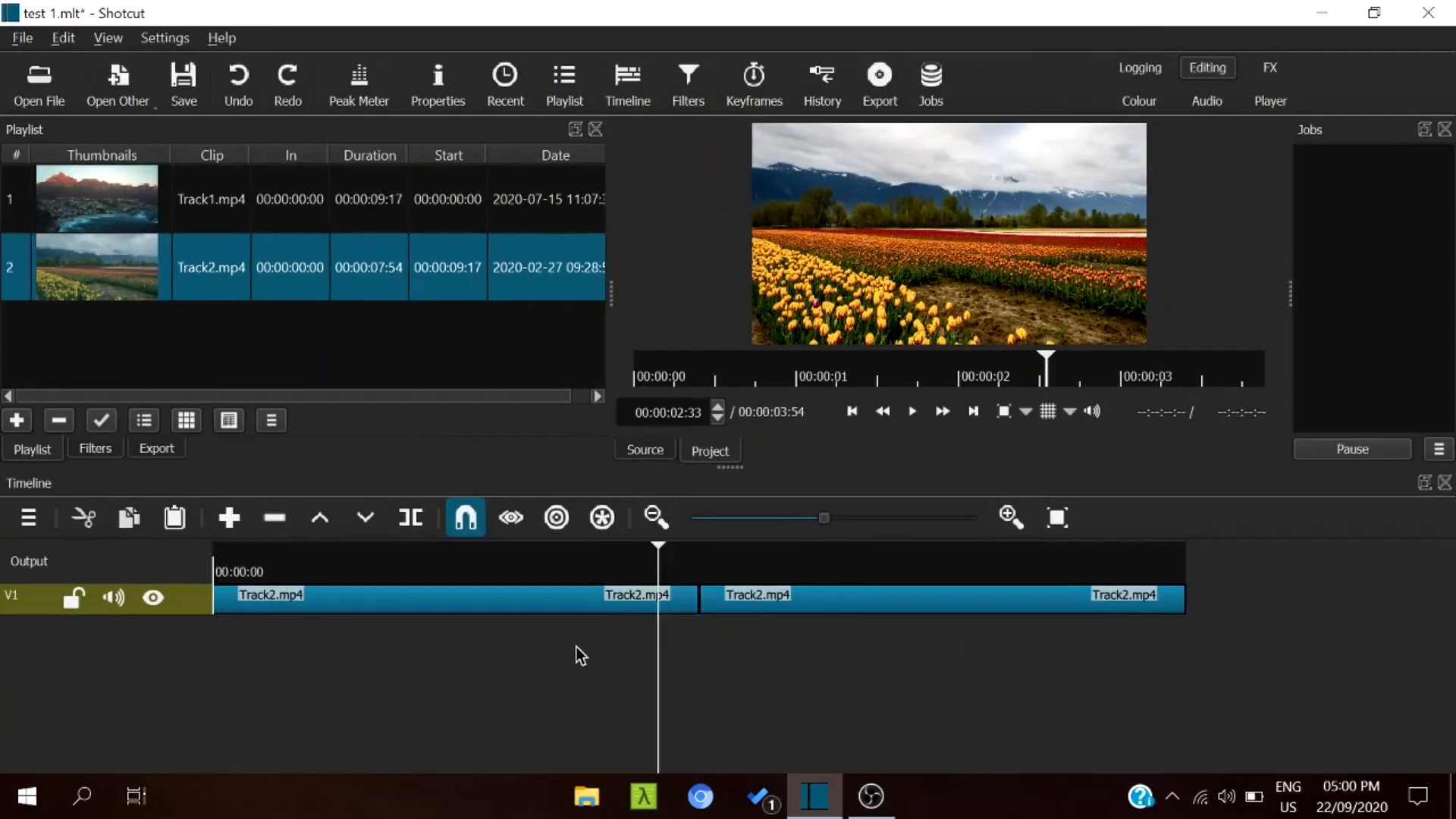
{"action": "left_click", "coordinate": [607, 601]}
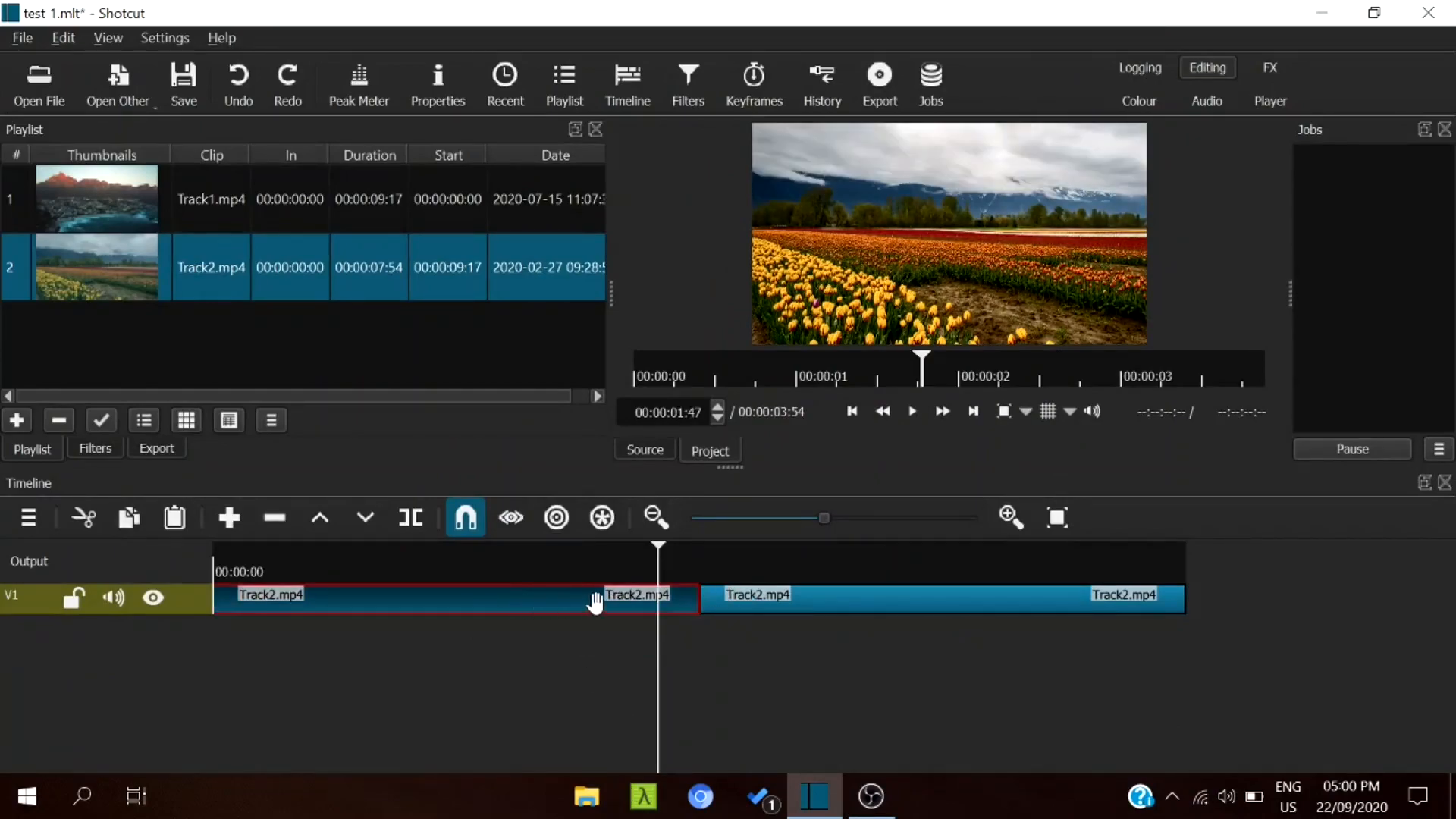
{"action": "key", "text": "Delete"}
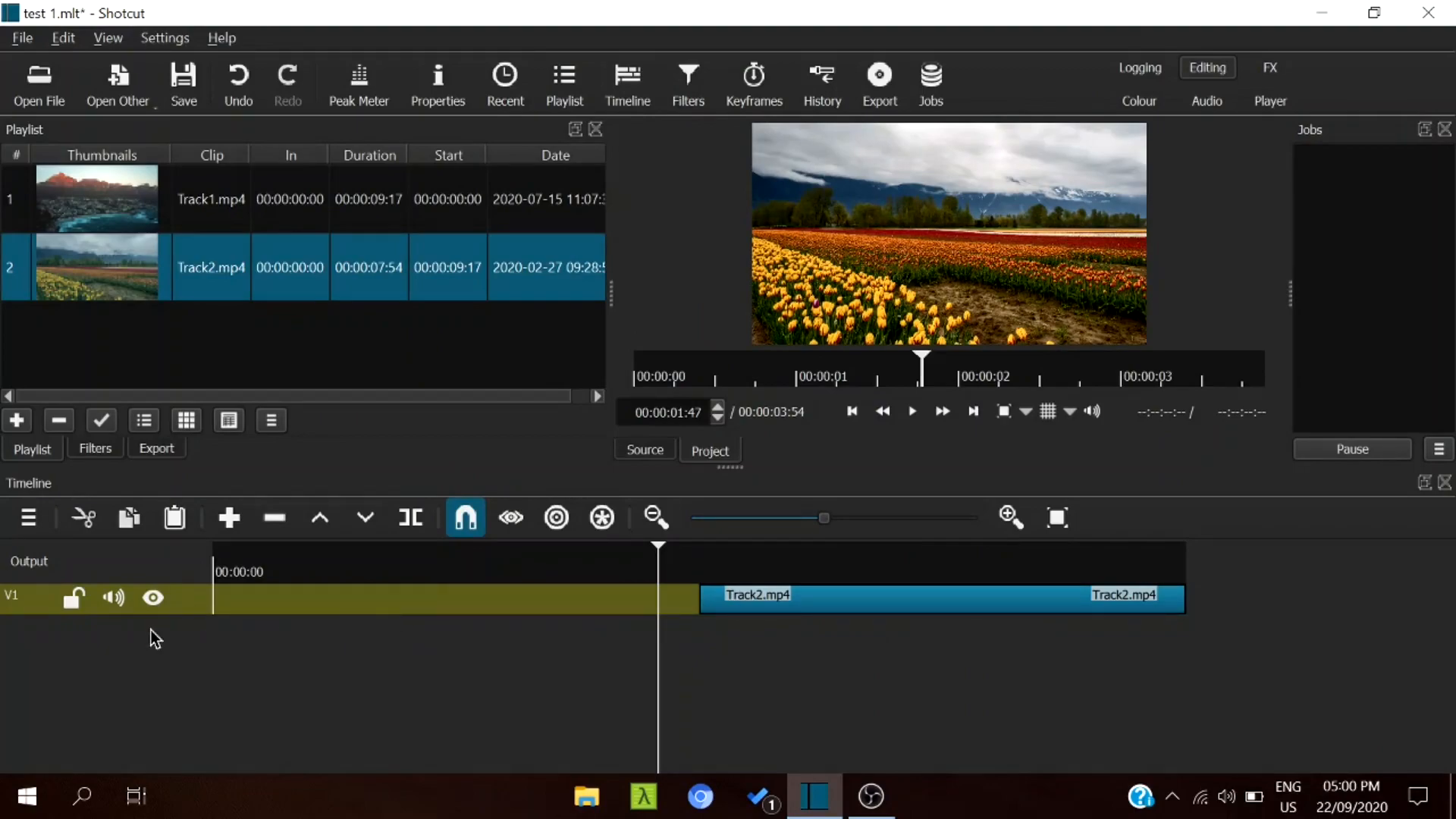
Step: Play the empty gap from near the start of the timeline and pause just before the remaining clip
{"action": "left_click_drag", "start_coordinate": [221, 615], "coordinate": [317, 595]}
{"action": "key", "text": "space"}
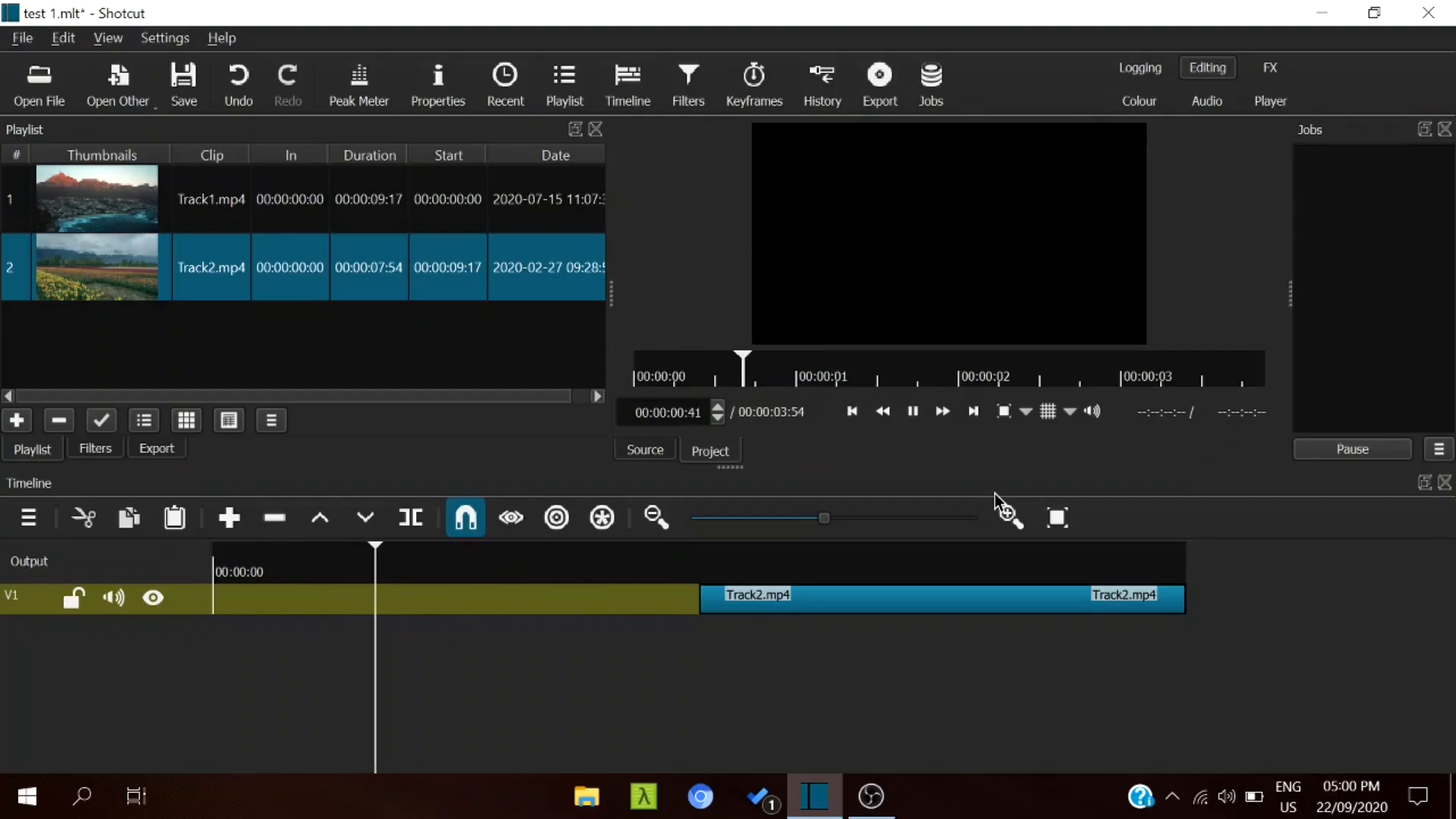
{"action": "key", "text": "space"}
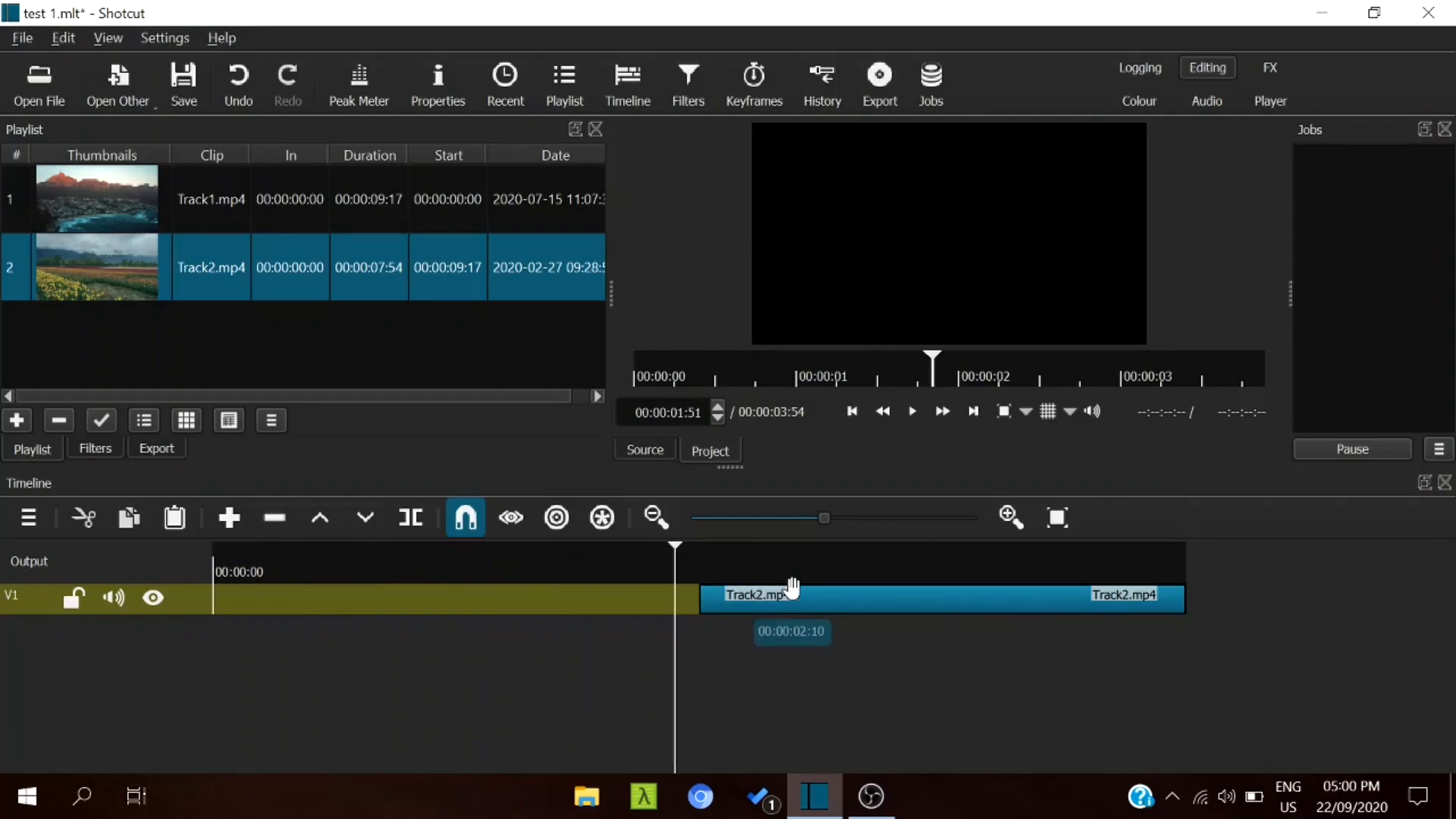
Step: Move the remaining Track2.mp4 clip to the very start of V1, closing the gap
{"action": "left_click_drag", "start_coordinate": [793, 591], "coordinate": [486, 605]}
{"action": "left_click", "coordinate": [302, 595]}
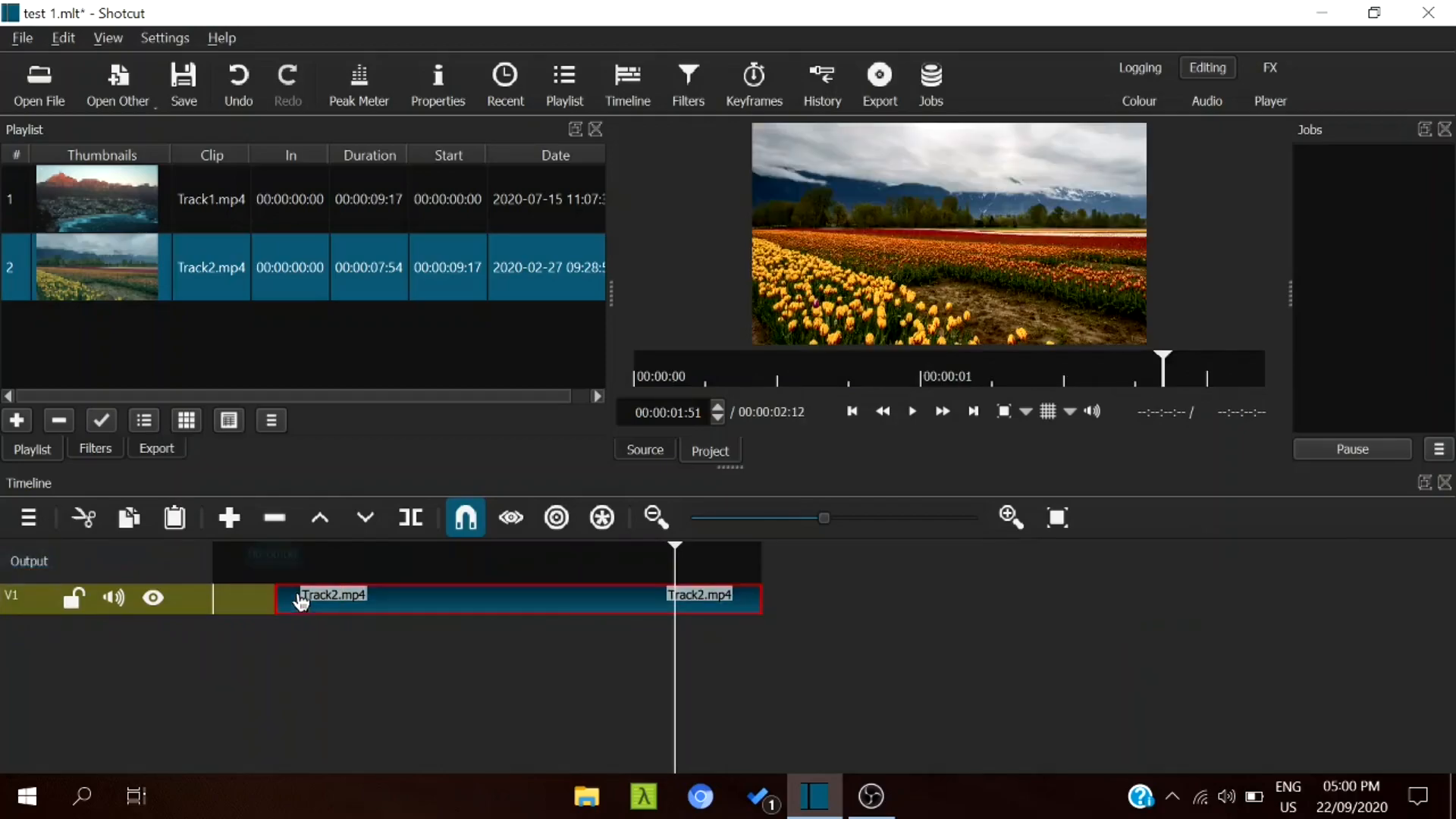
{"action": "left_click_drag", "start_coordinate": [309, 595], "coordinate": [258, 599]}
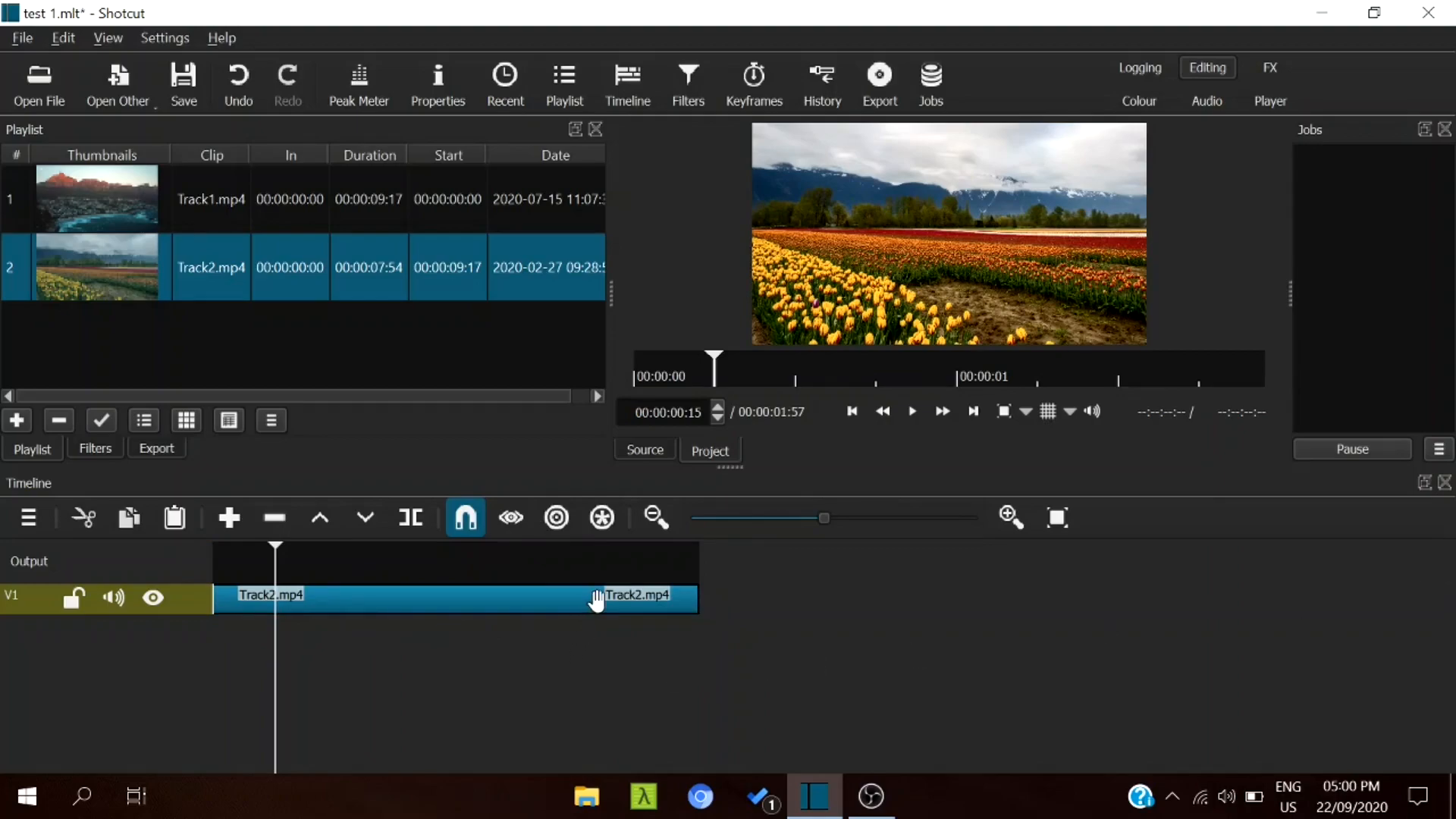
Step: Undo the clip moves and the lift to restore both Track2.mp4 clips on V1
{"action": "left_click", "coordinate": [557, 603]}
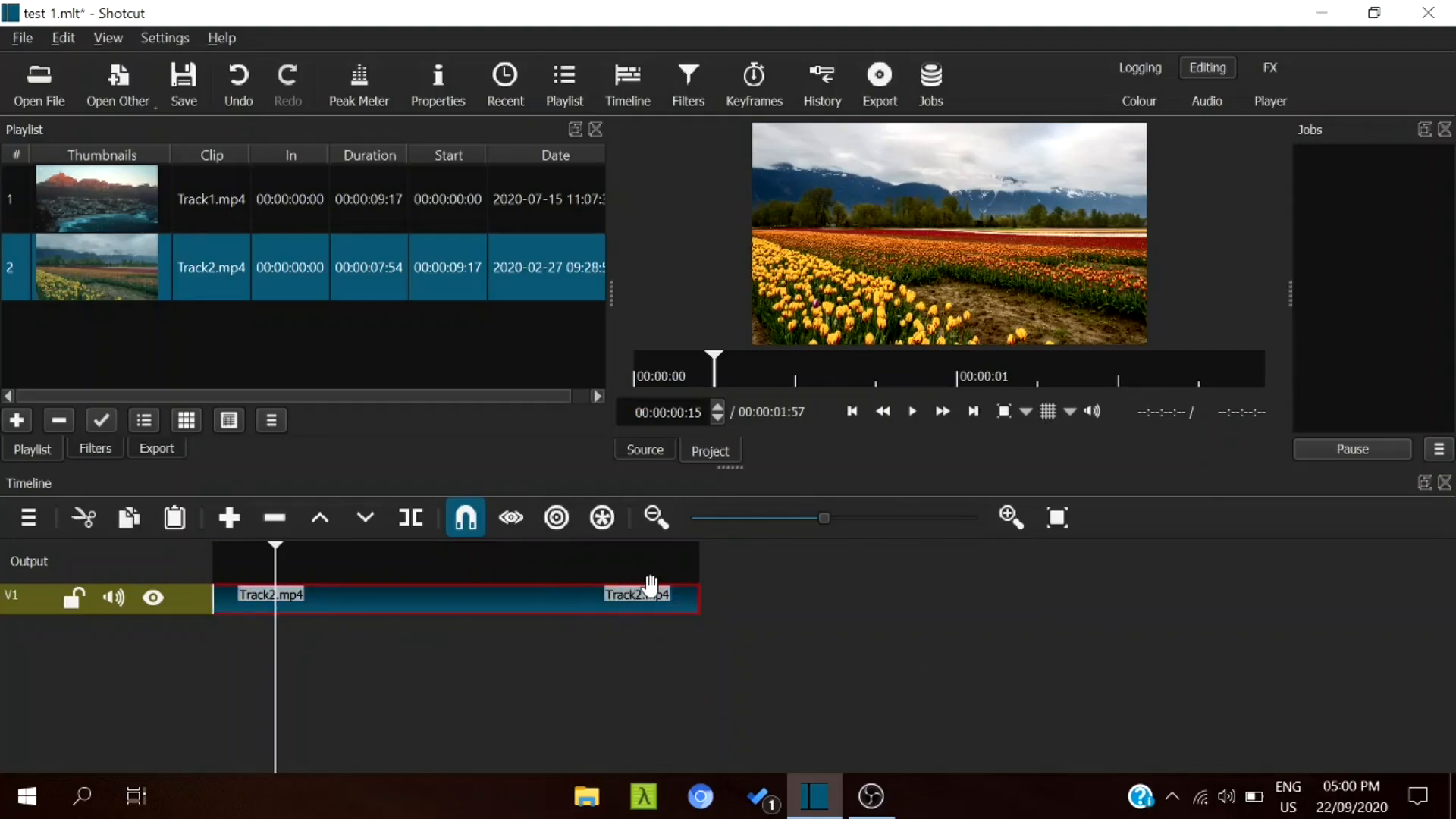
{"action": "left_click_drag", "start_coordinate": [649, 596], "coordinate": [710, 595]}
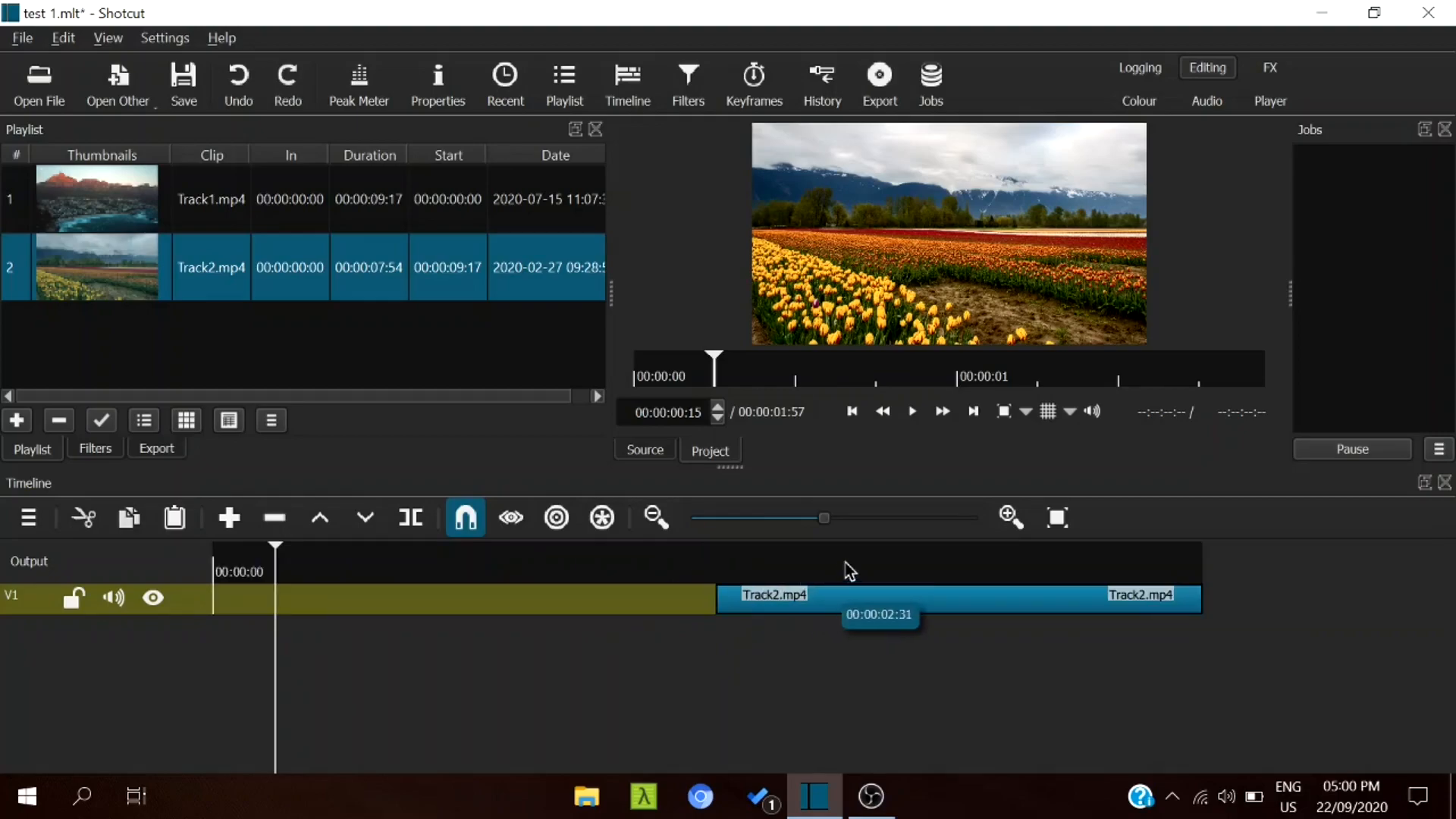
{"action": "key", "text": "ctrl+z"}
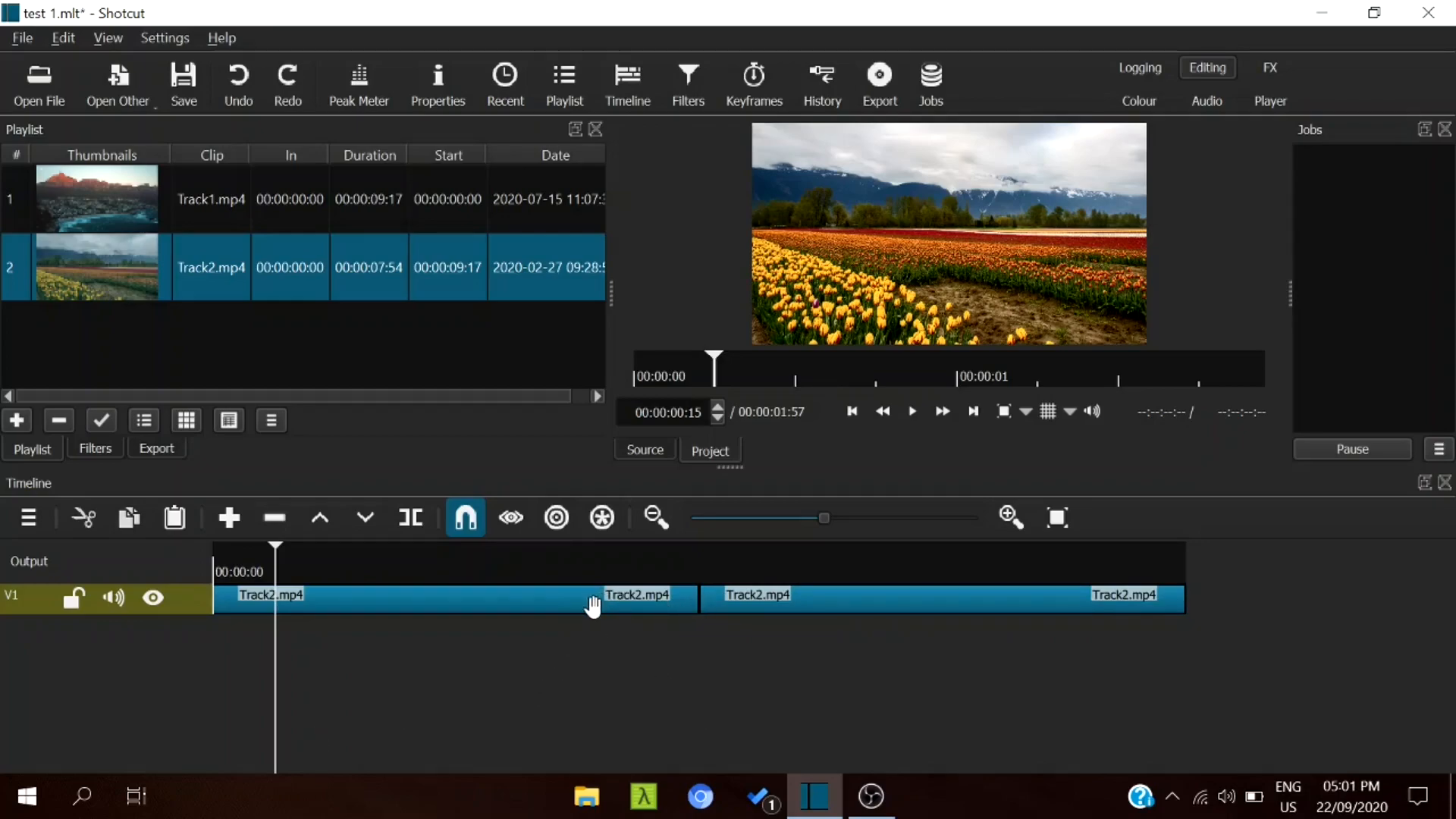
Step: Ripple delete the first clip on V1 so the second one fills its place, and select the remaining clip
{"action": "left_click", "coordinate": [592, 607]}
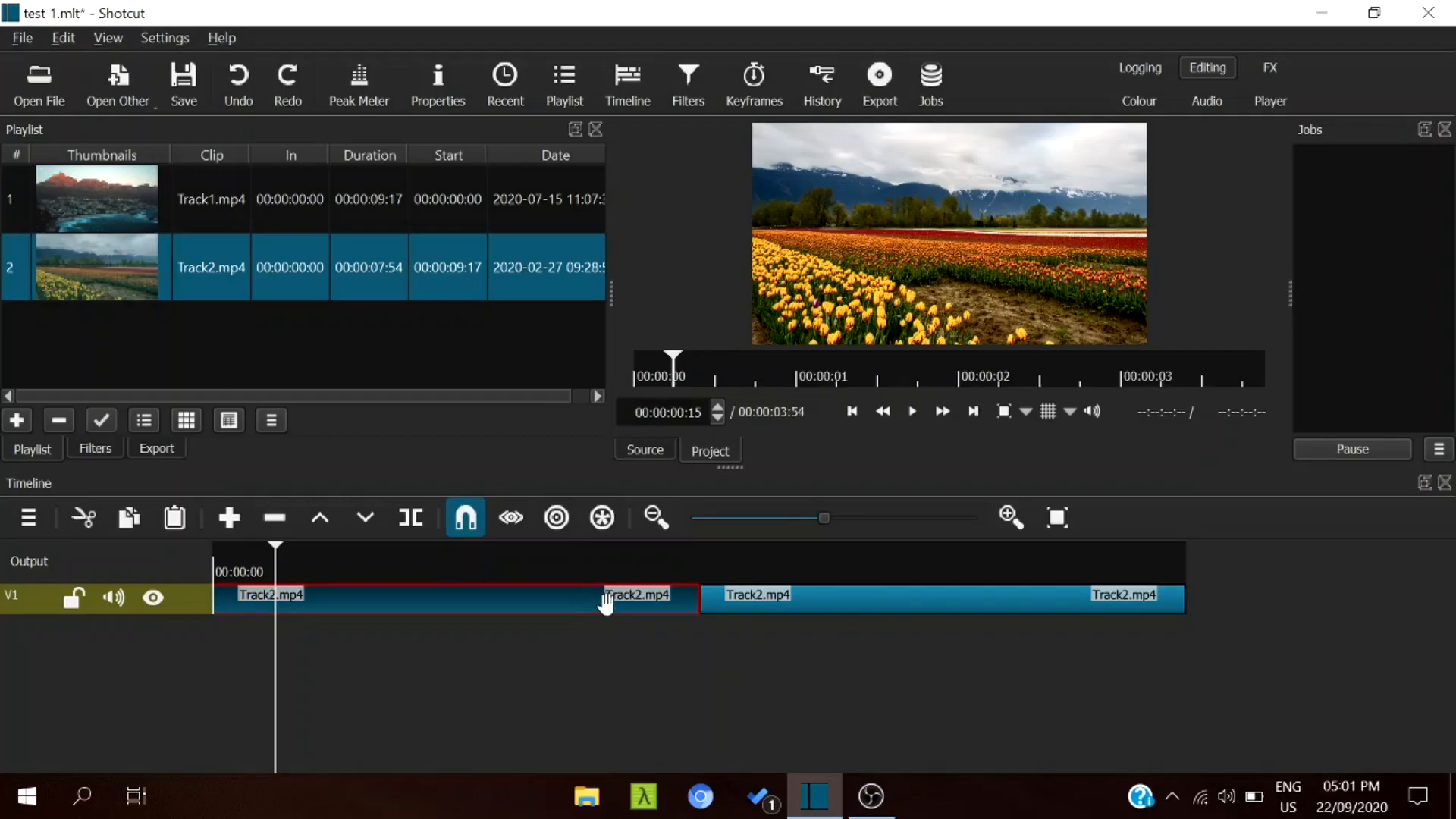
{"action": "key", "text": "x"}
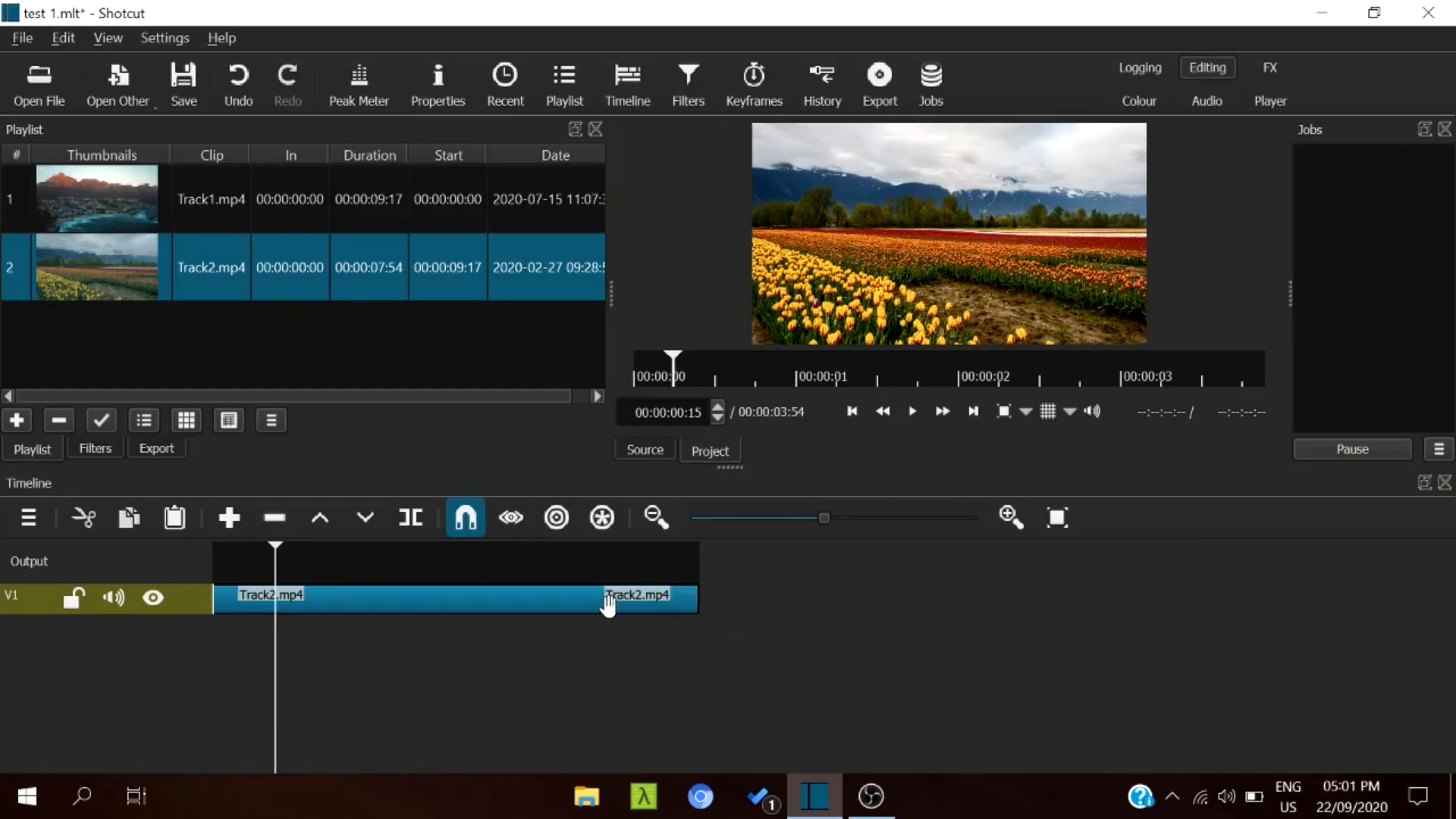
{"action": "left_click", "coordinate": [546, 605]}
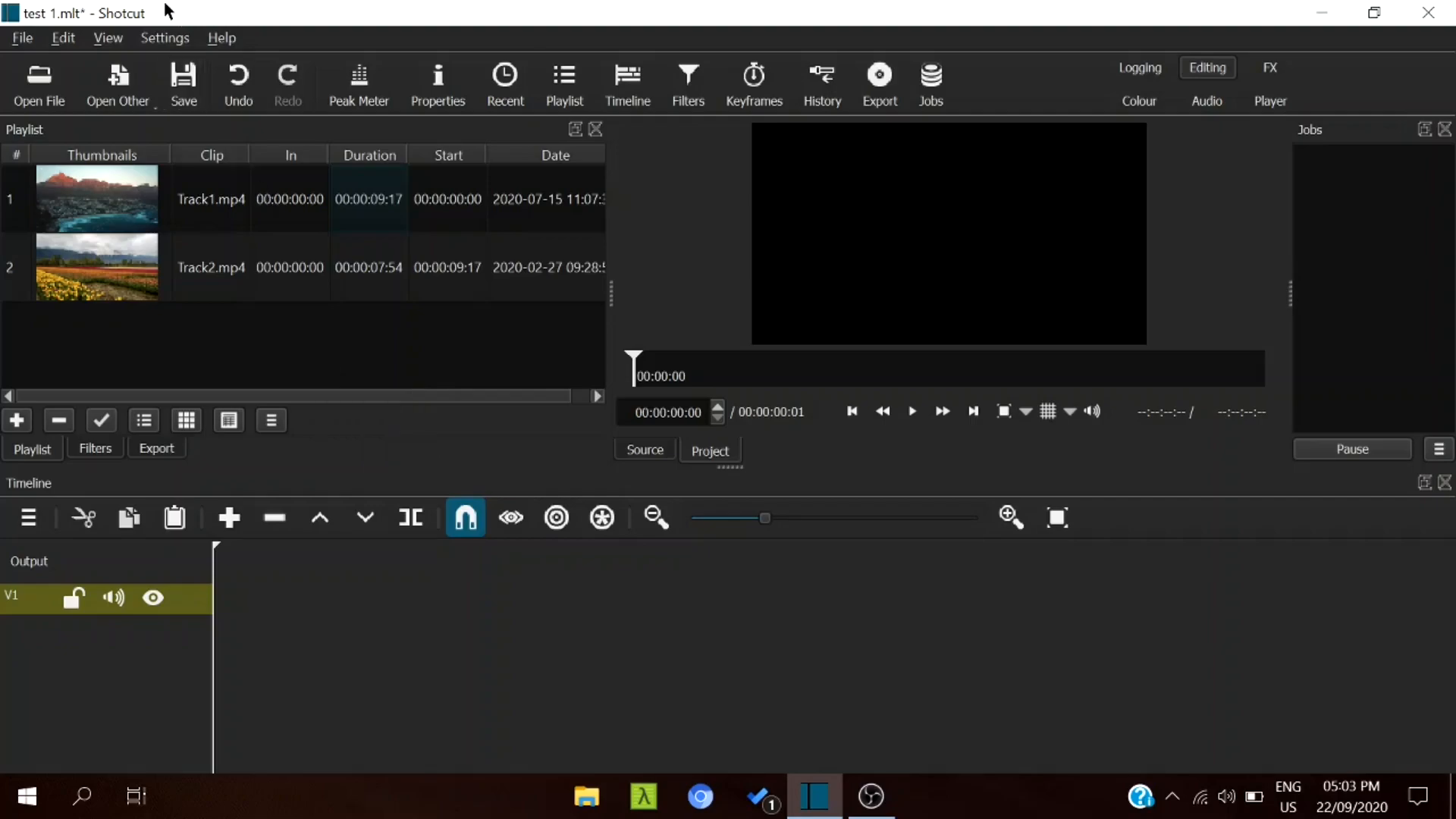
Step: Add Track1.mp4 from the playlist to the empty V1 track and move it to the start
{"action": "left_click_drag", "start_coordinate": [201, 196], "coordinate": [317, 622]}
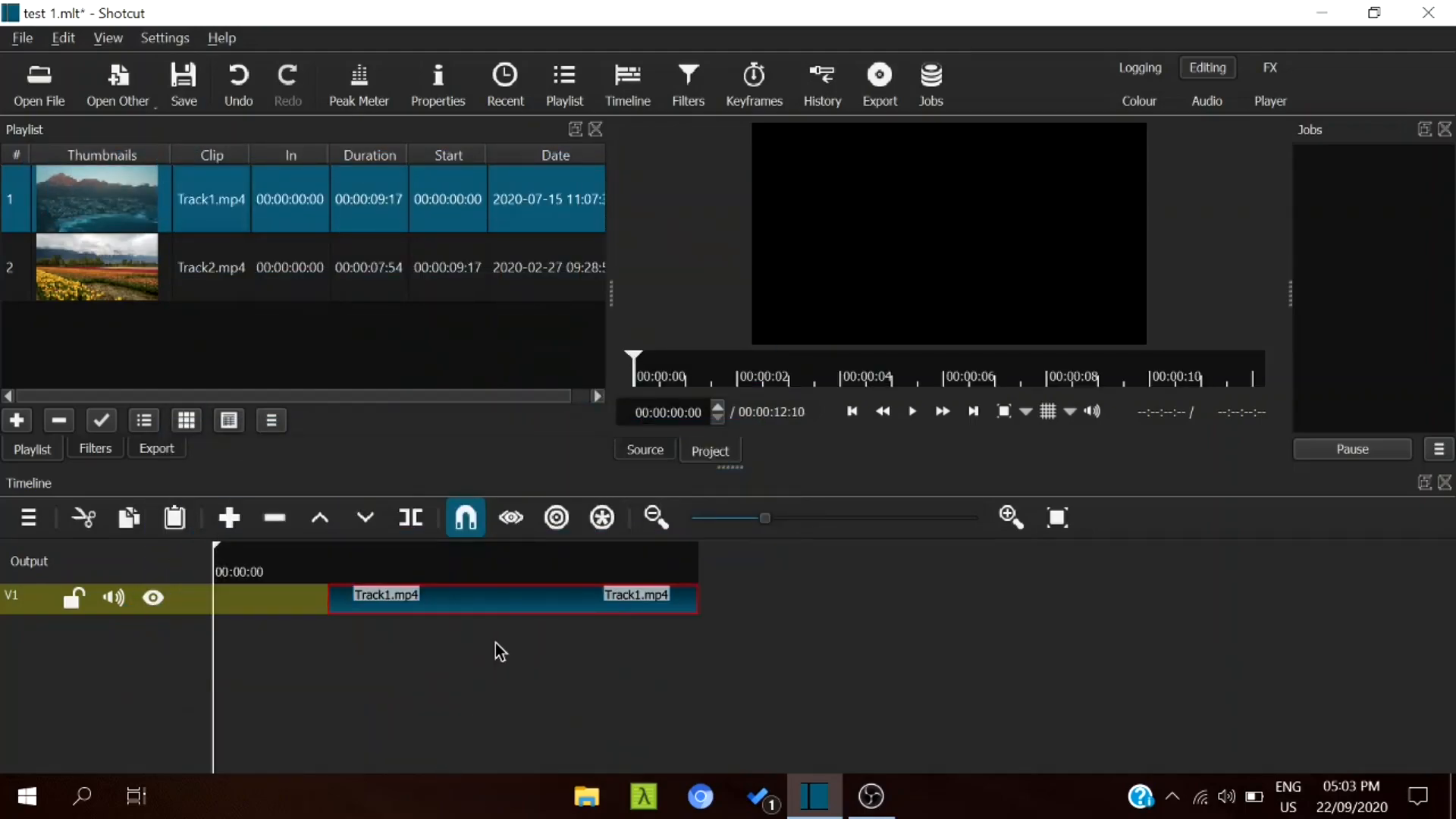
{"action": "left_click_drag", "start_coordinate": [480, 604], "coordinate": [220, 604]}
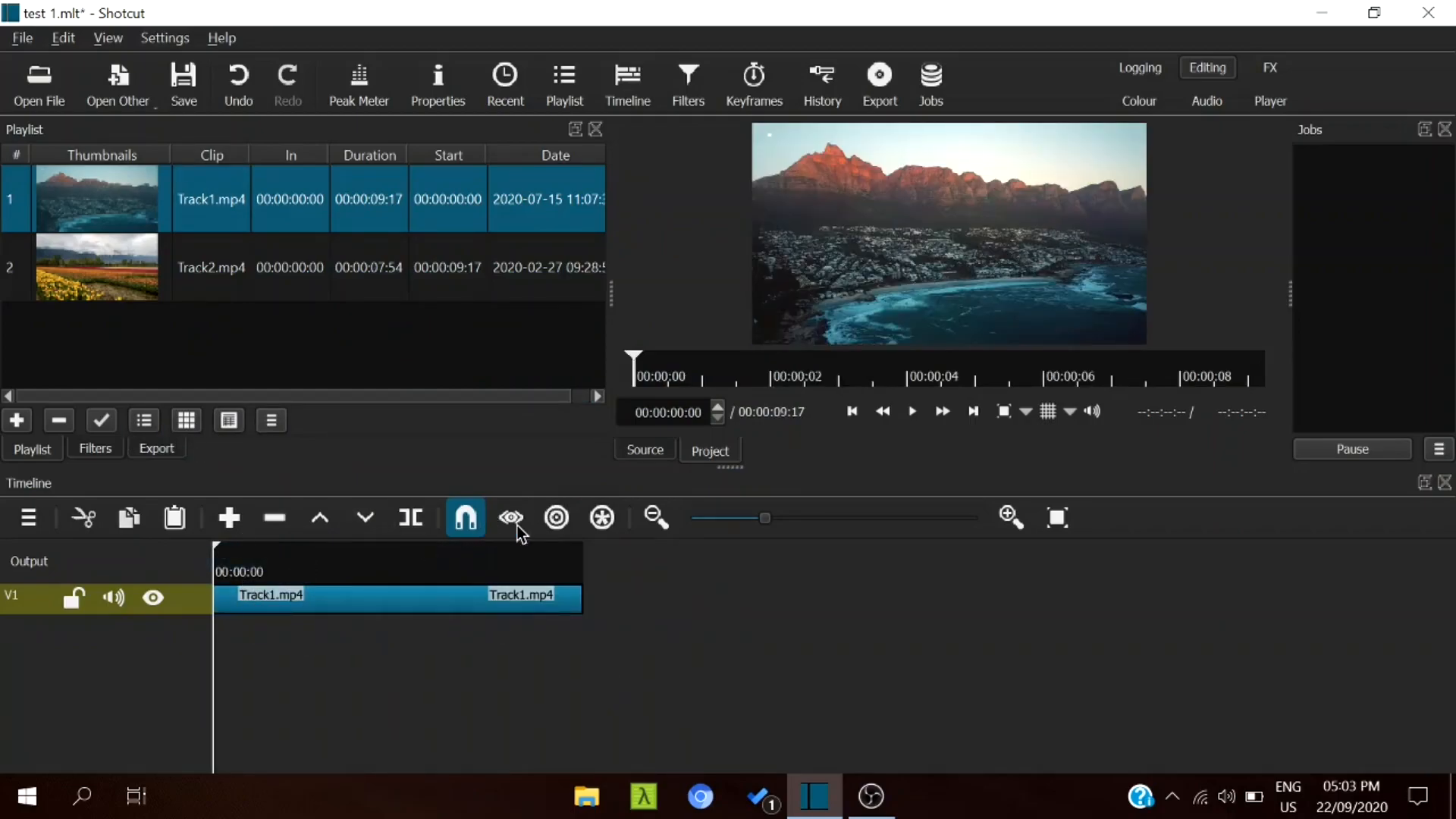
Step: Open the list of filters that can be added to the Track1.mp4 clip on V1
{"action": "left_click", "coordinate": [92, 449]}
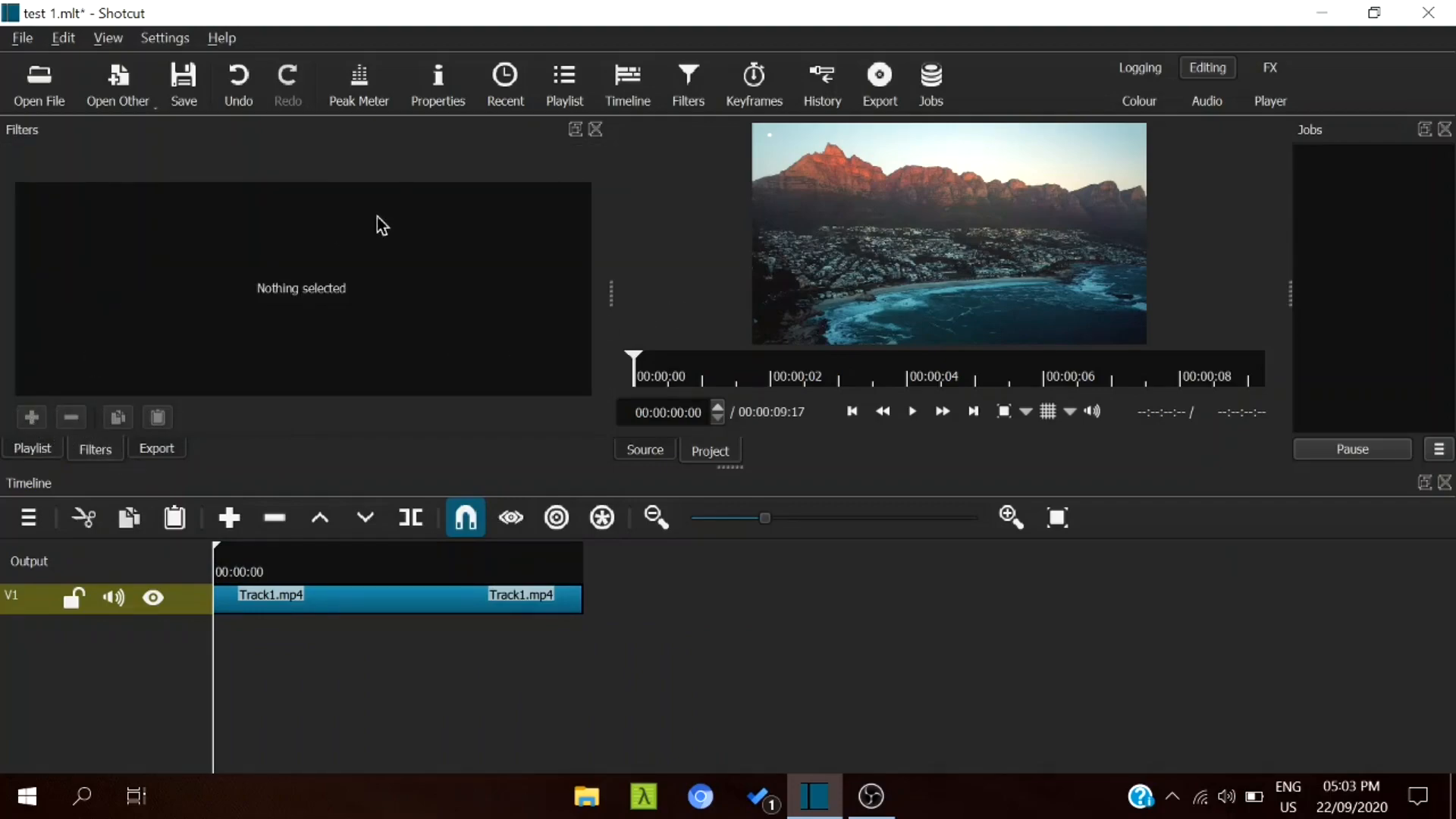
{"action": "left_click", "coordinate": [311, 602]}
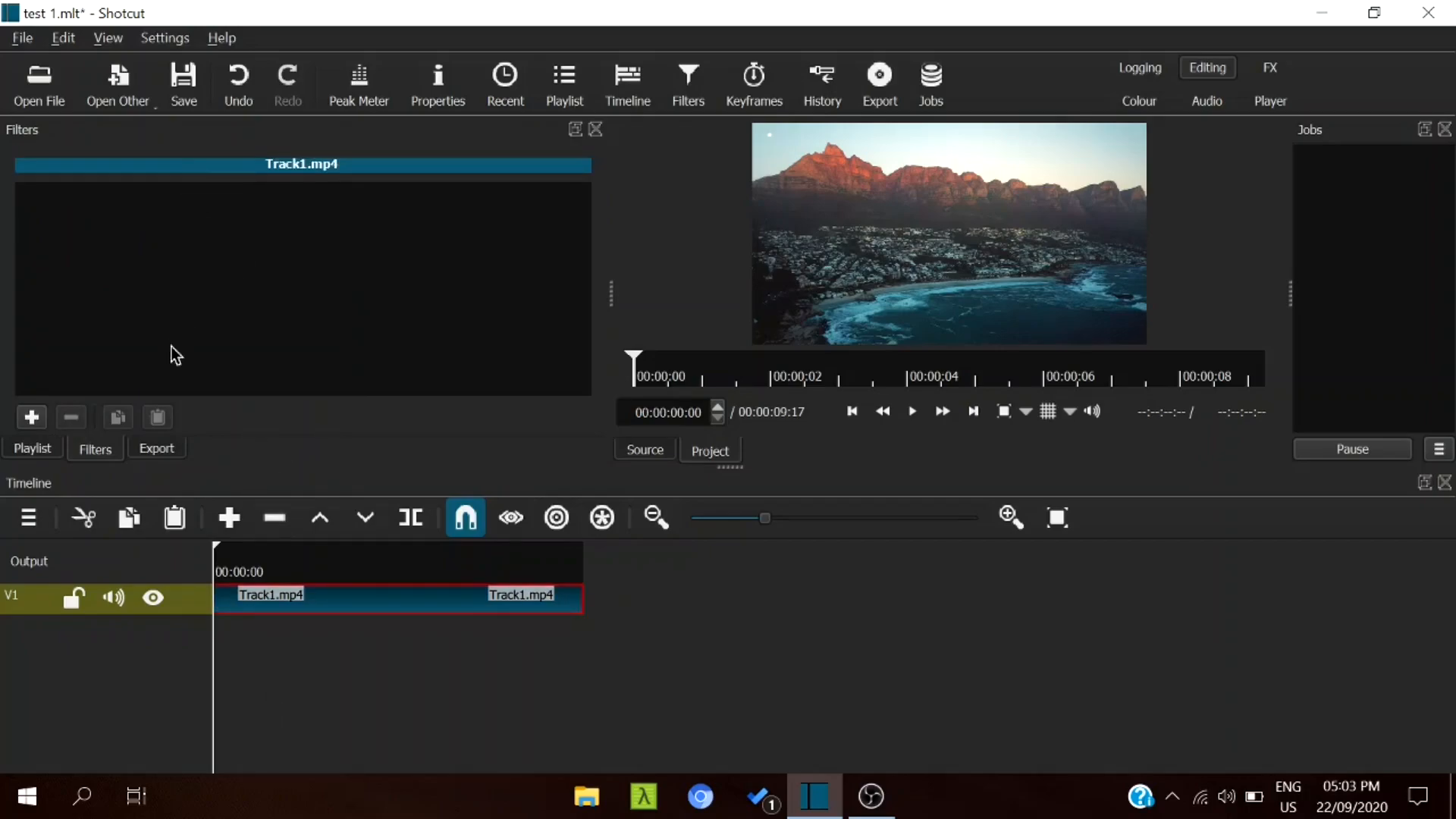
{"action": "left_click", "coordinate": [45, 423]}
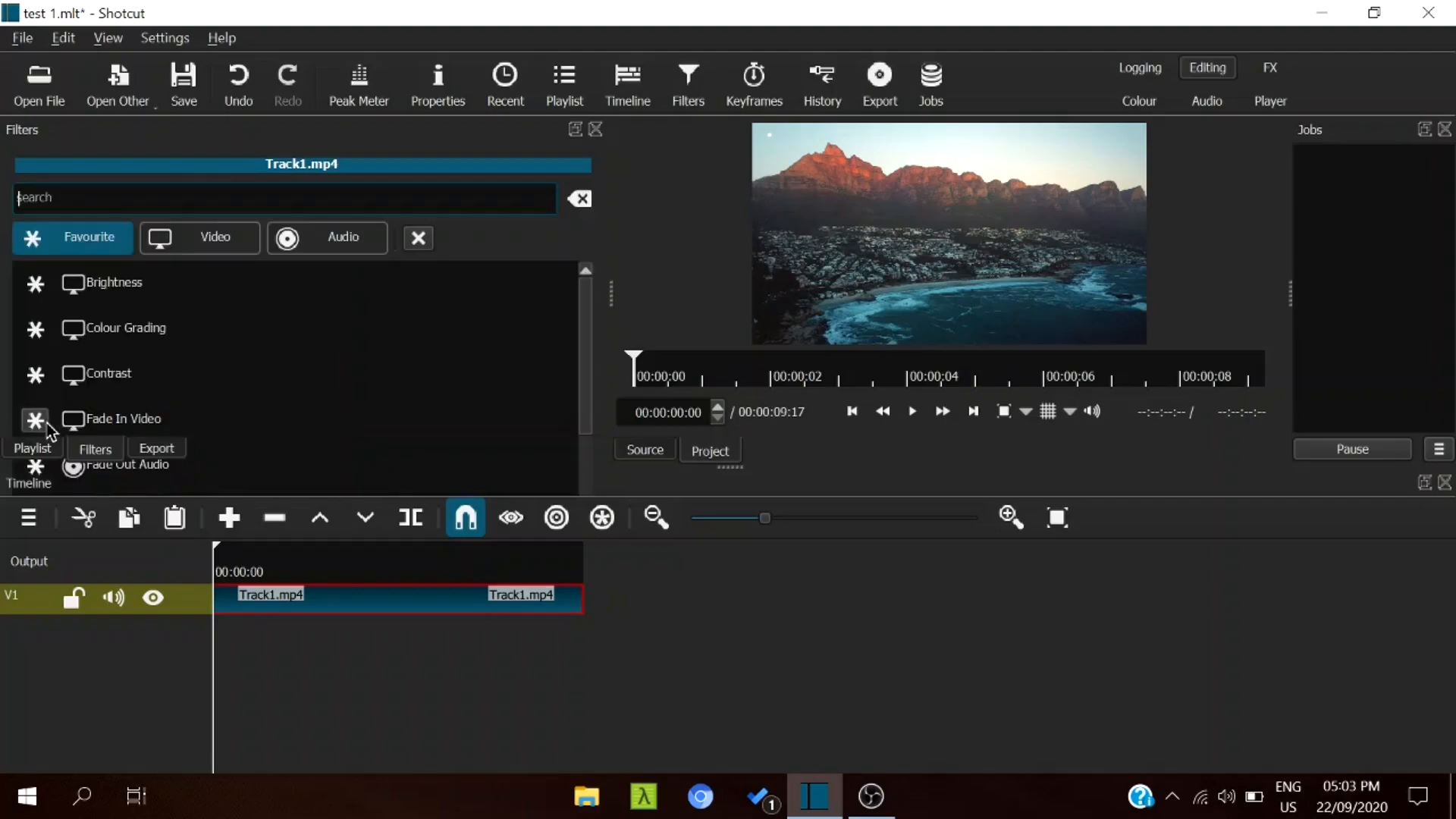
Step: Look through the whole list of favourite filters, with the window reduced from full screen
{"action": "scroll", "coordinate": [152, 384], "scroll_direction": "down", "scroll_amount": 2}
{"action": "scroll", "coordinate": [148, 376], "scroll_direction": "up", "scroll_amount": 2}
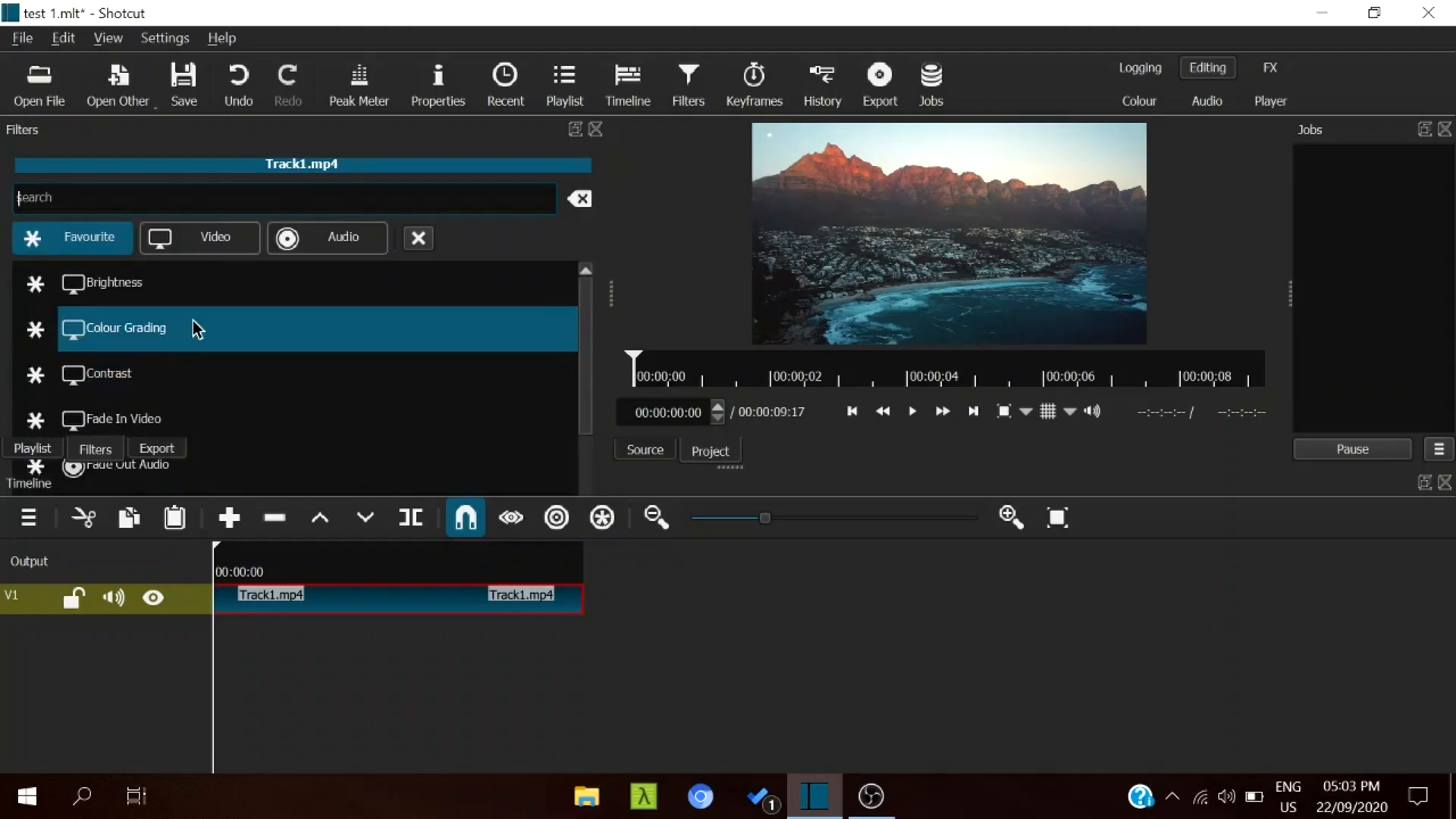
{"action": "scroll", "coordinate": [196, 328], "scroll_direction": "down", "scroll_amount": 2}
{"action": "left_click", "coordinate": [1374, 13]}
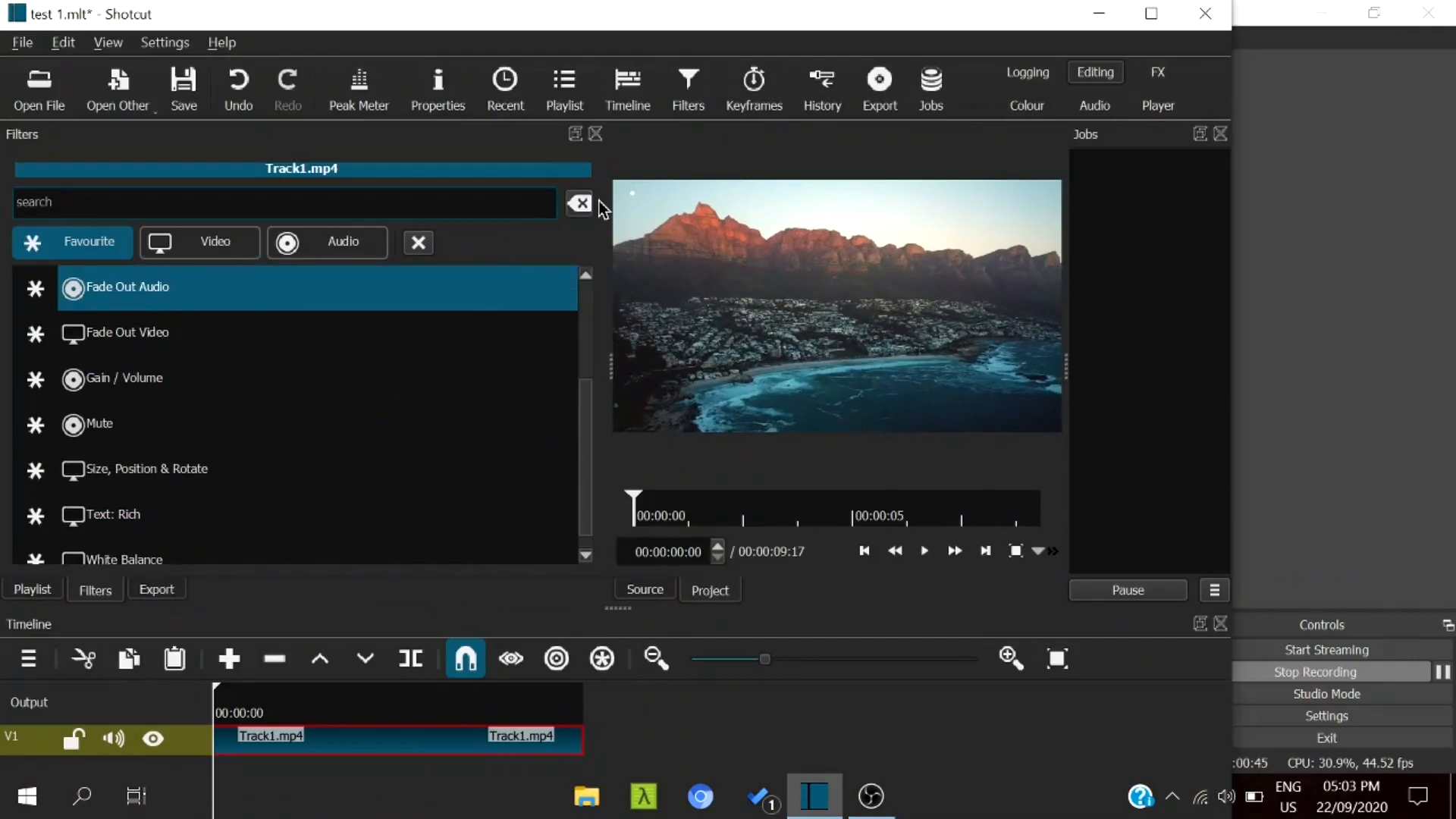
{"action": "scroll", "coordinate": [523, 485], "scroll_direction": "up", "scroll_amount": 2}
{"action": "left_click", "coordinate": [1329, 11]}
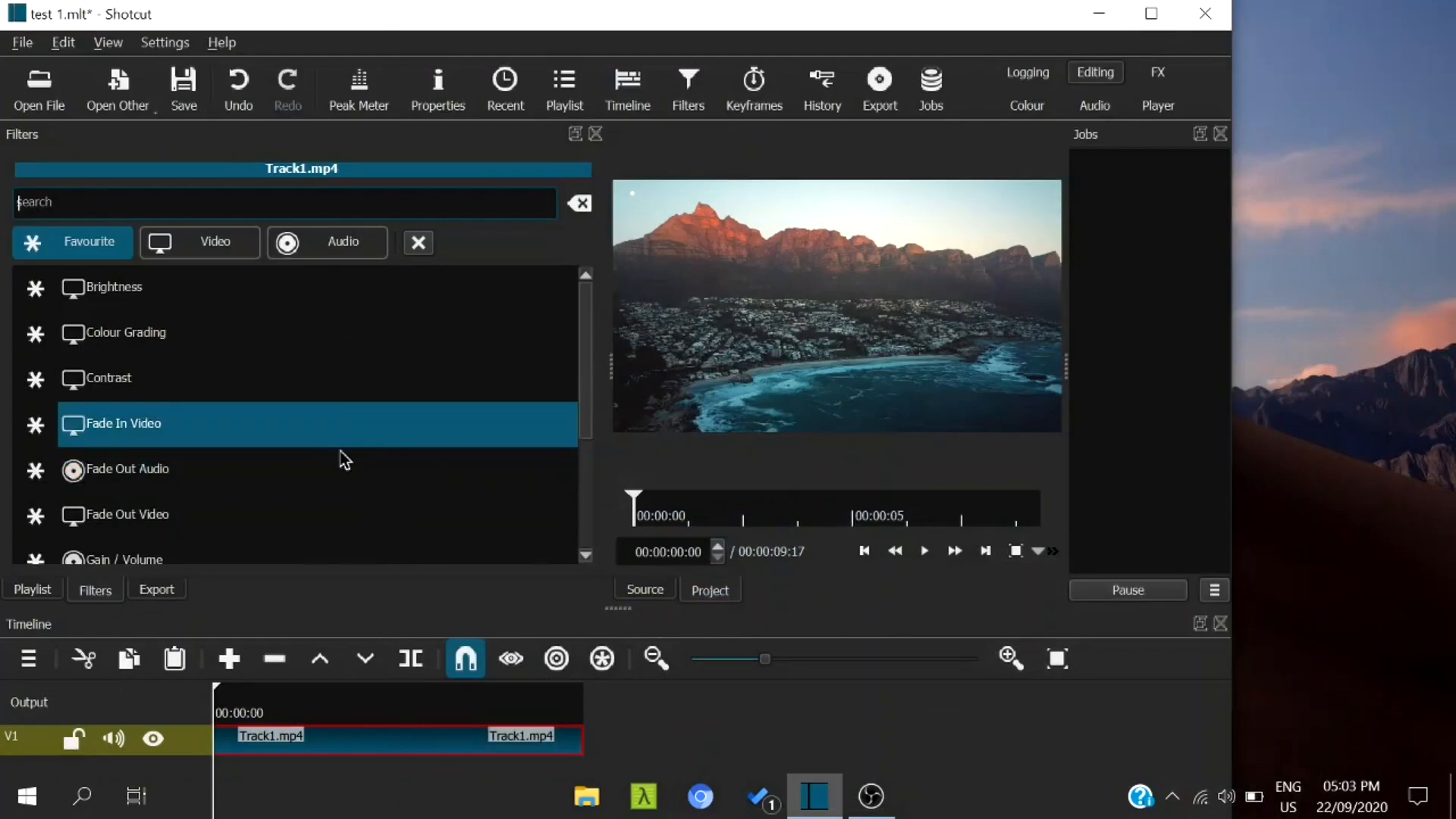
{"action": "scroll", "coordinate": [322, 546], "scroll_direction": "down", "scroll_amount": 2}
{"action": "scroll", "coordinate": [387, 352], "scroll_direction": "up", "scroll_amount": 2}
{"action": "scroll", "coordinate": [387, 304], "scroll_direction": "down", "scroll_amount": 3}
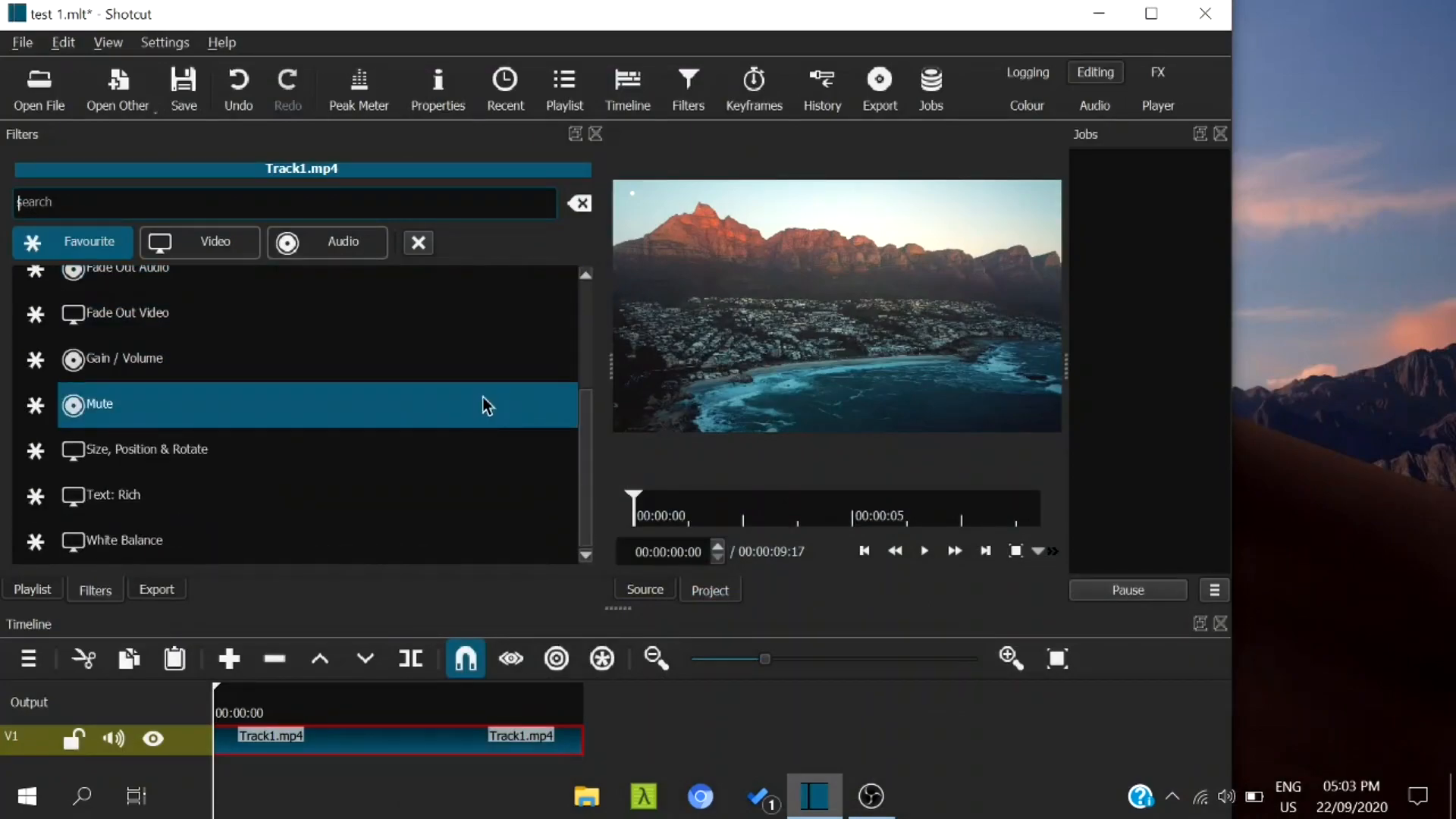
{"action": "scroll", "coordinate": [455, 379], "scroll_direction": "up", "scroll_amount": 3}
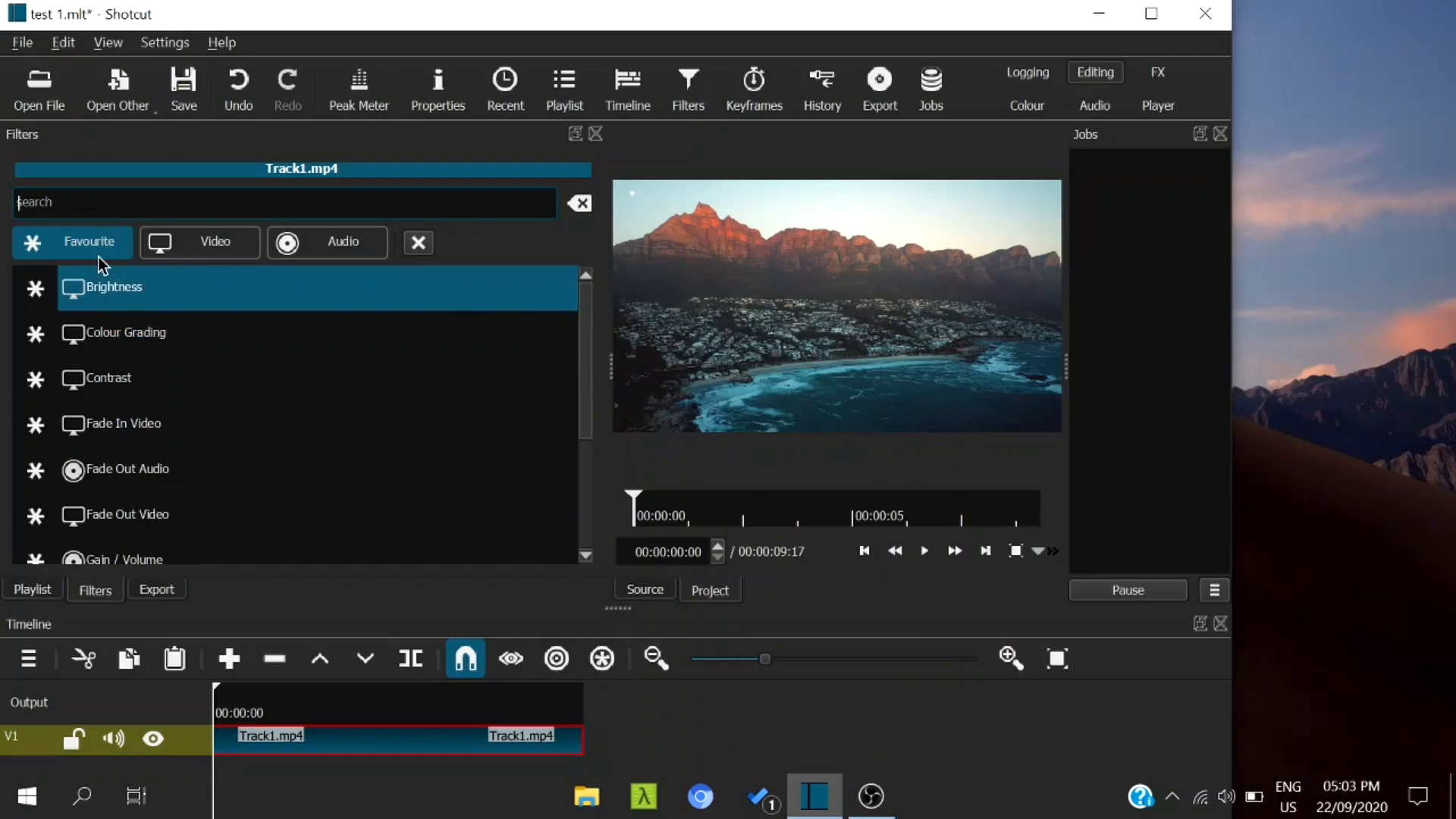
{"action": "scroll", "coordinate": [160, 300], "scroll_direction": "down", "scroll_amount": 3}
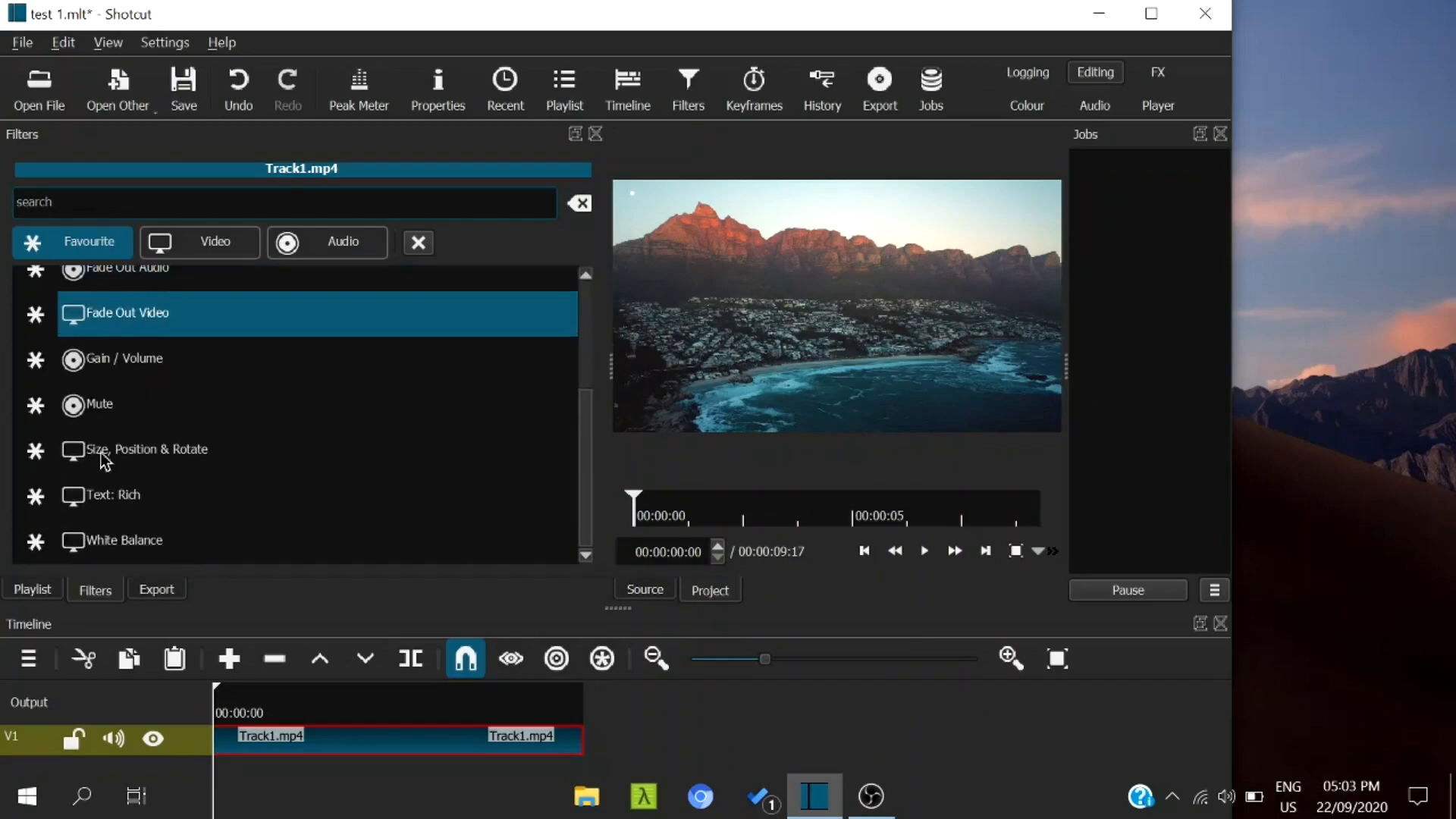
{"action": "key", "text": "ctrl+e"}
{"action": "left_click", "coordinate": [95, 591]}
{"action": "scroll", "coordinate": [114, 554], "scroll_direction": "up", "scroll_amount": 3}
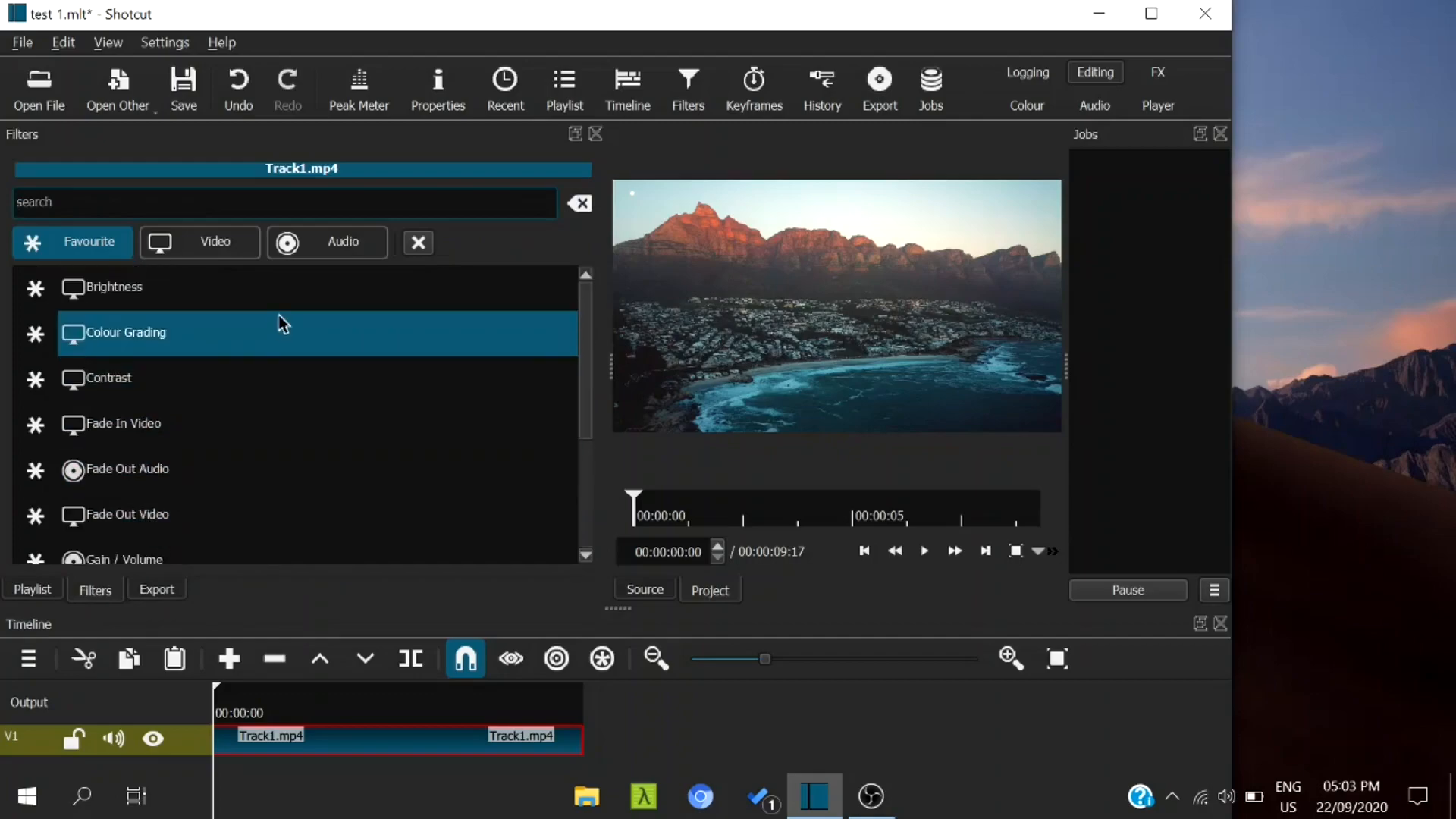
{"action": "scroll", "coordinate": [300, 332], "scroll_direction": "down", "scroll_amount": 3}
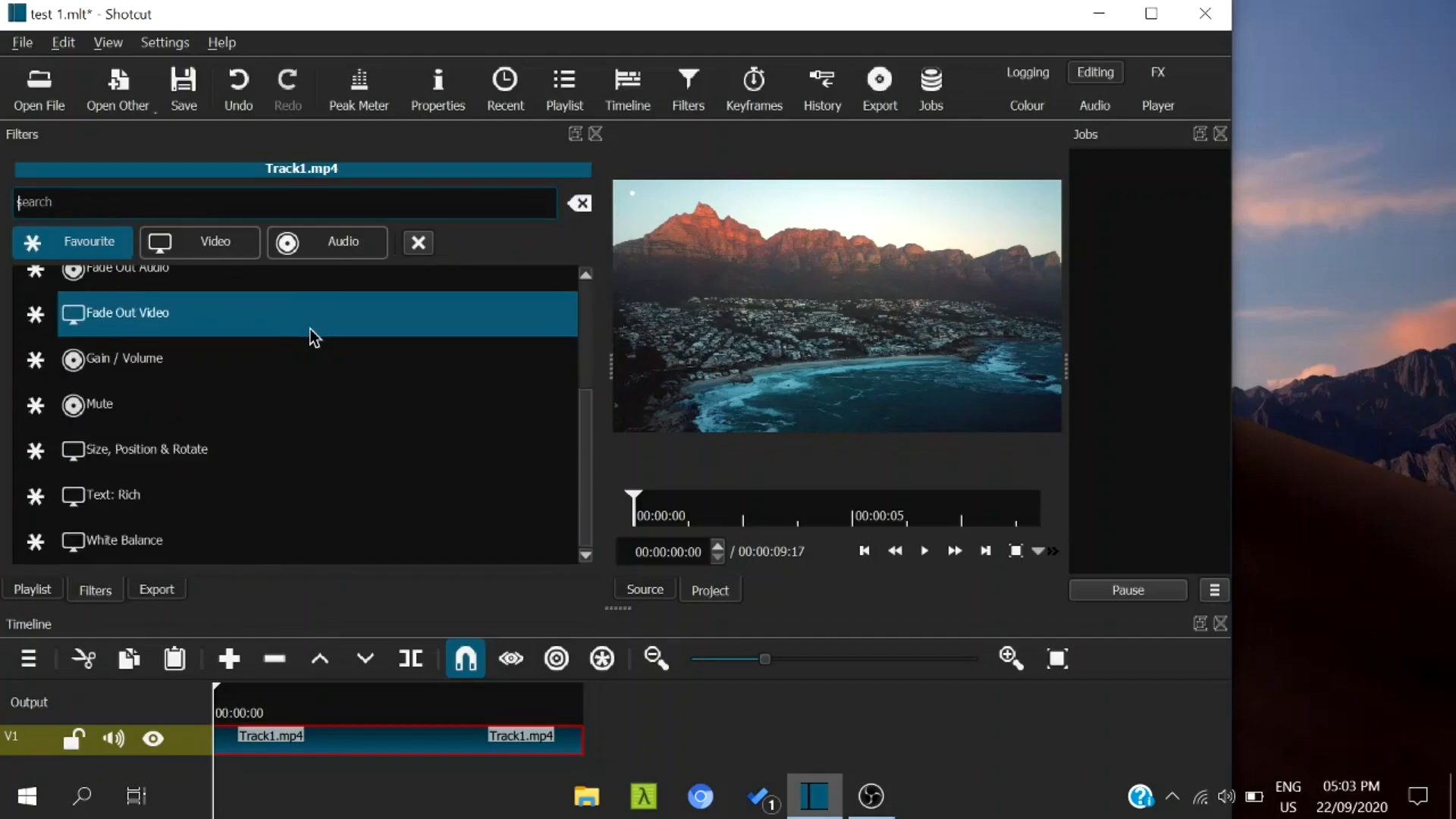
Step: Browse the lists of available video and audio filters for the clip
{"action": "left_click", "coordinate": [243, 245]}
{"action": "scroll", "coordinate": [279, 460], "scroll_direction": "down", "scroll_amount": 3}
{"action": "scroll", "coordinate": [278, 461], "scroll_direction": "down", "scroll_amount": 20}
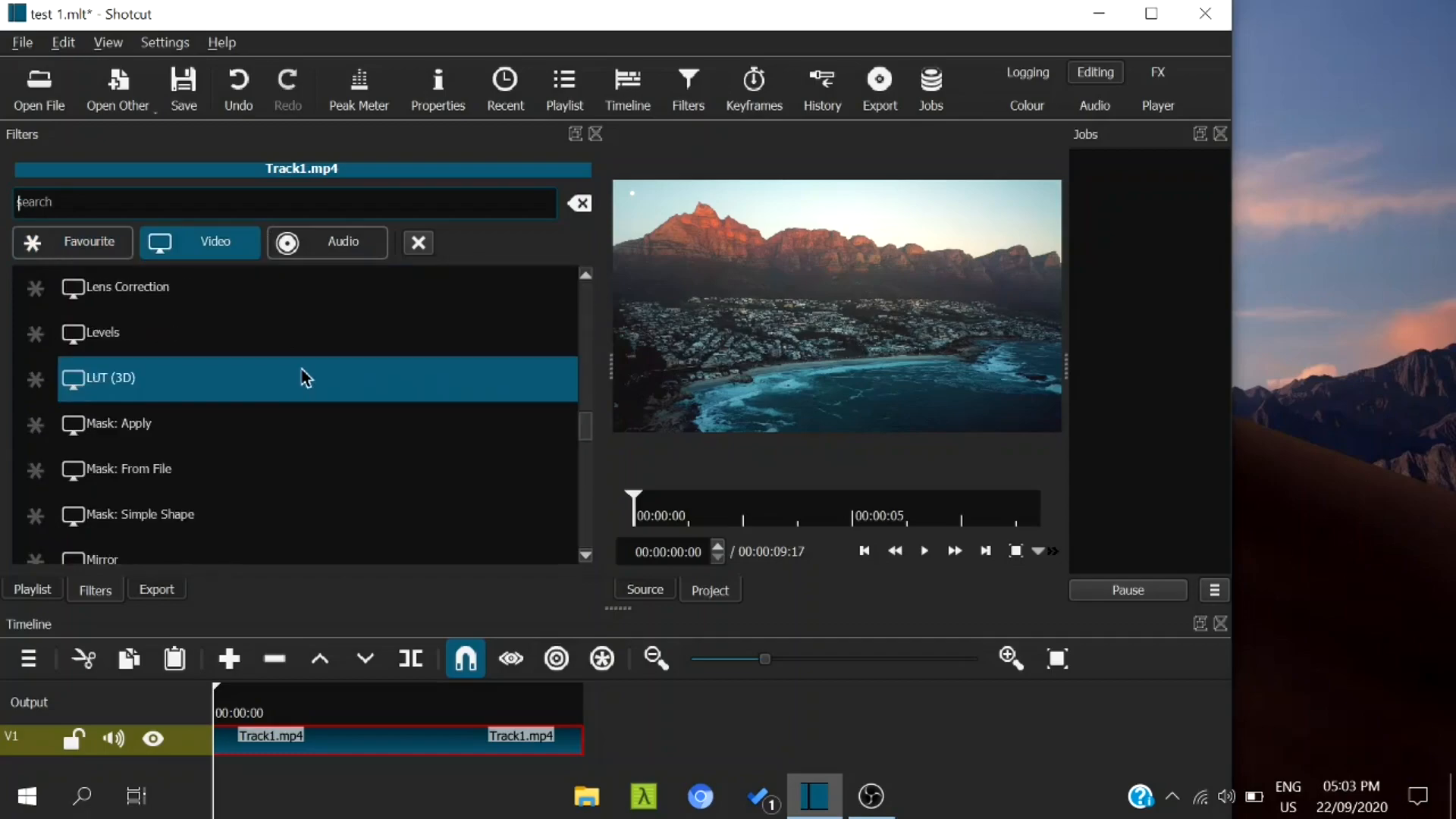
{"action": "scroll", "coordinate": [195, 485], "scroll_direction": "up", "scroll_amount": 20}
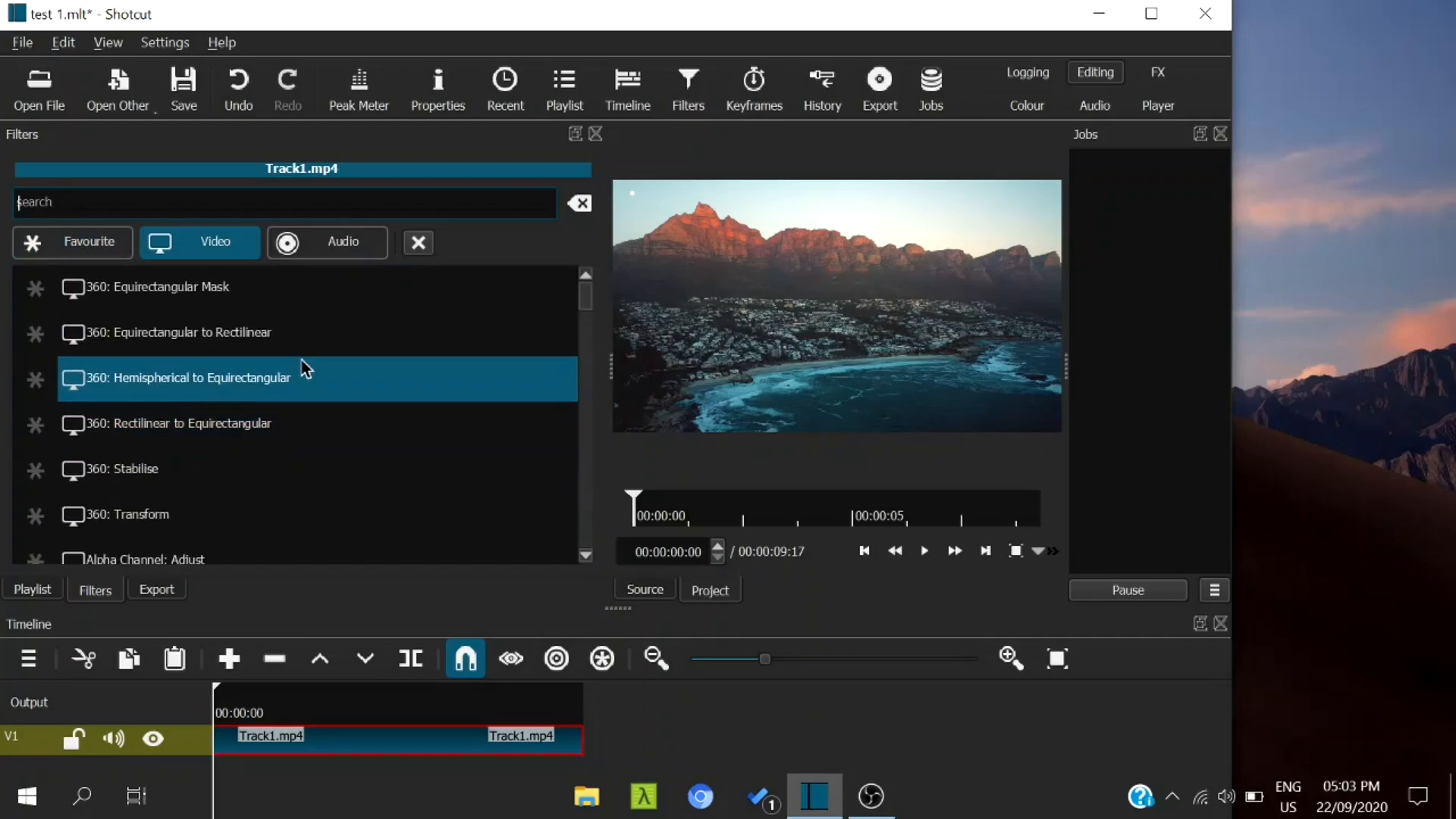
{"action": "left_click", "coordinate": [327, 242]}
{"action": "scroll", "coordinate": [319, 379], "scroll_direction": "down", "scroll_amount": 5}
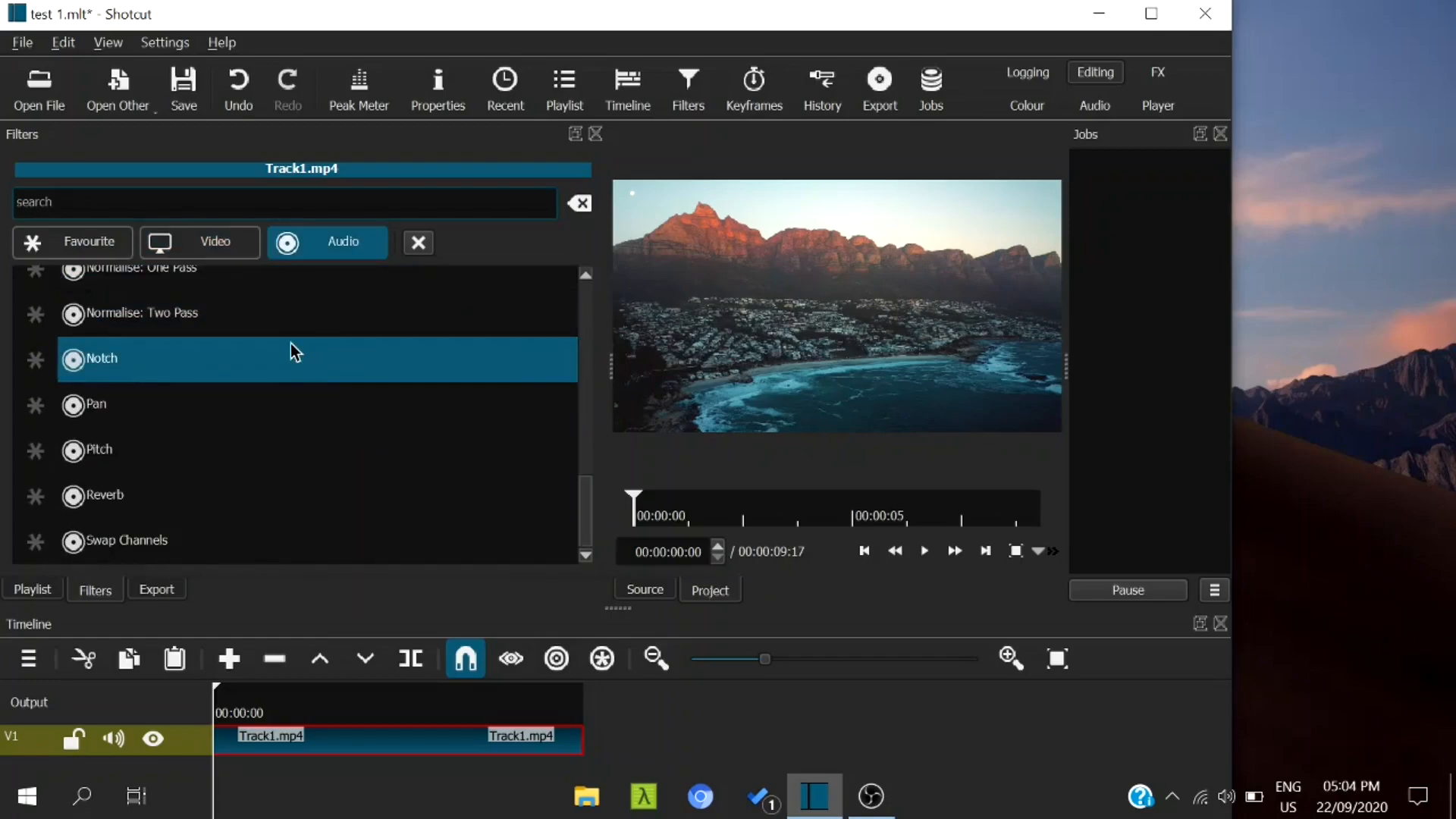
Step: Widen the window across the screen and look through the list of favourite filters
{"action": "left_click", "coordinate": [30, 244]}
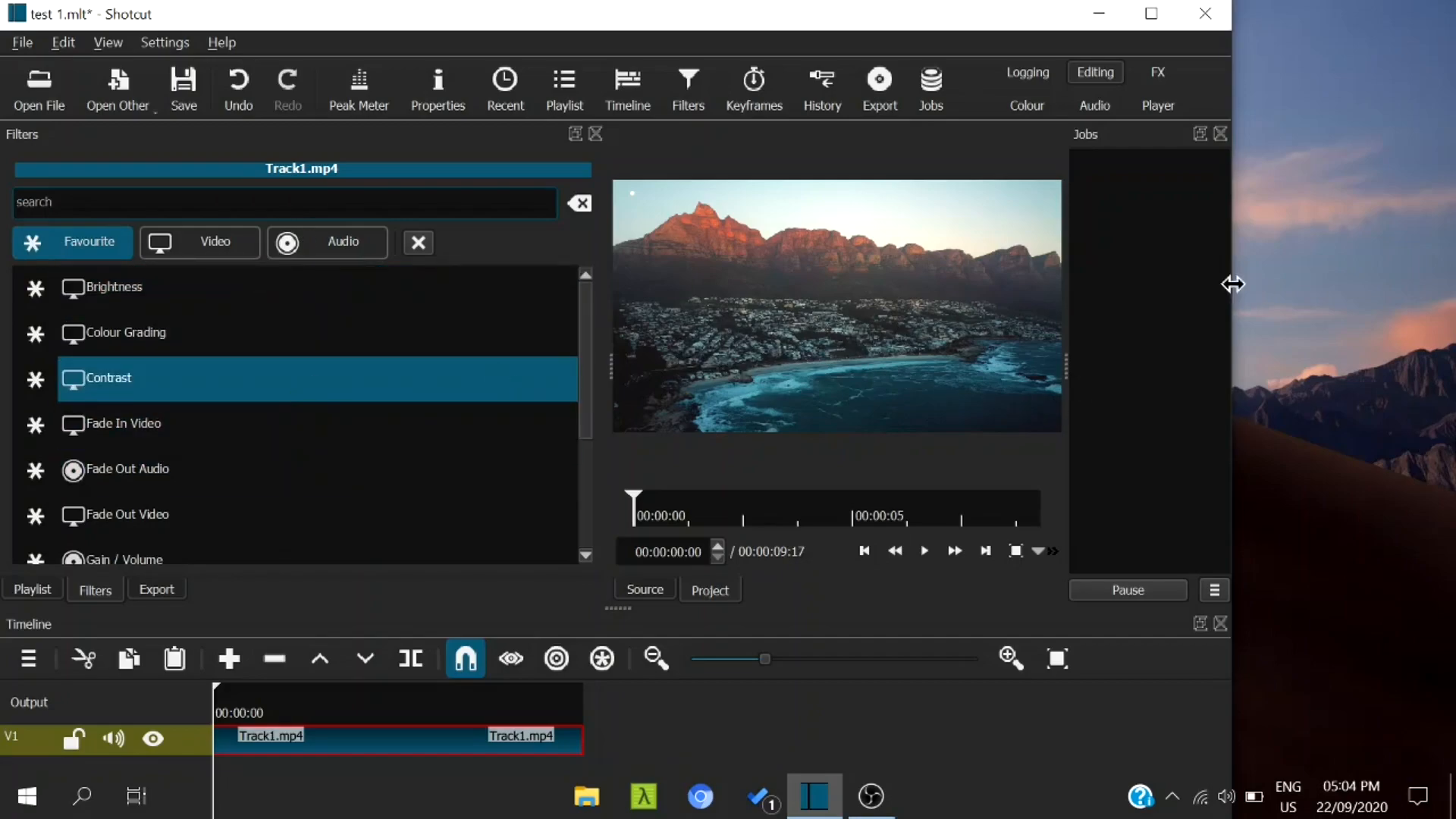
{"action": "left_click_drag", "start_coordinate": [1236, 283], "coordinate": [1449, 254]}
{"action": "scroll", "coordinate": [188, 387], "scroll_direction": "down", "scroll_amount": 2}
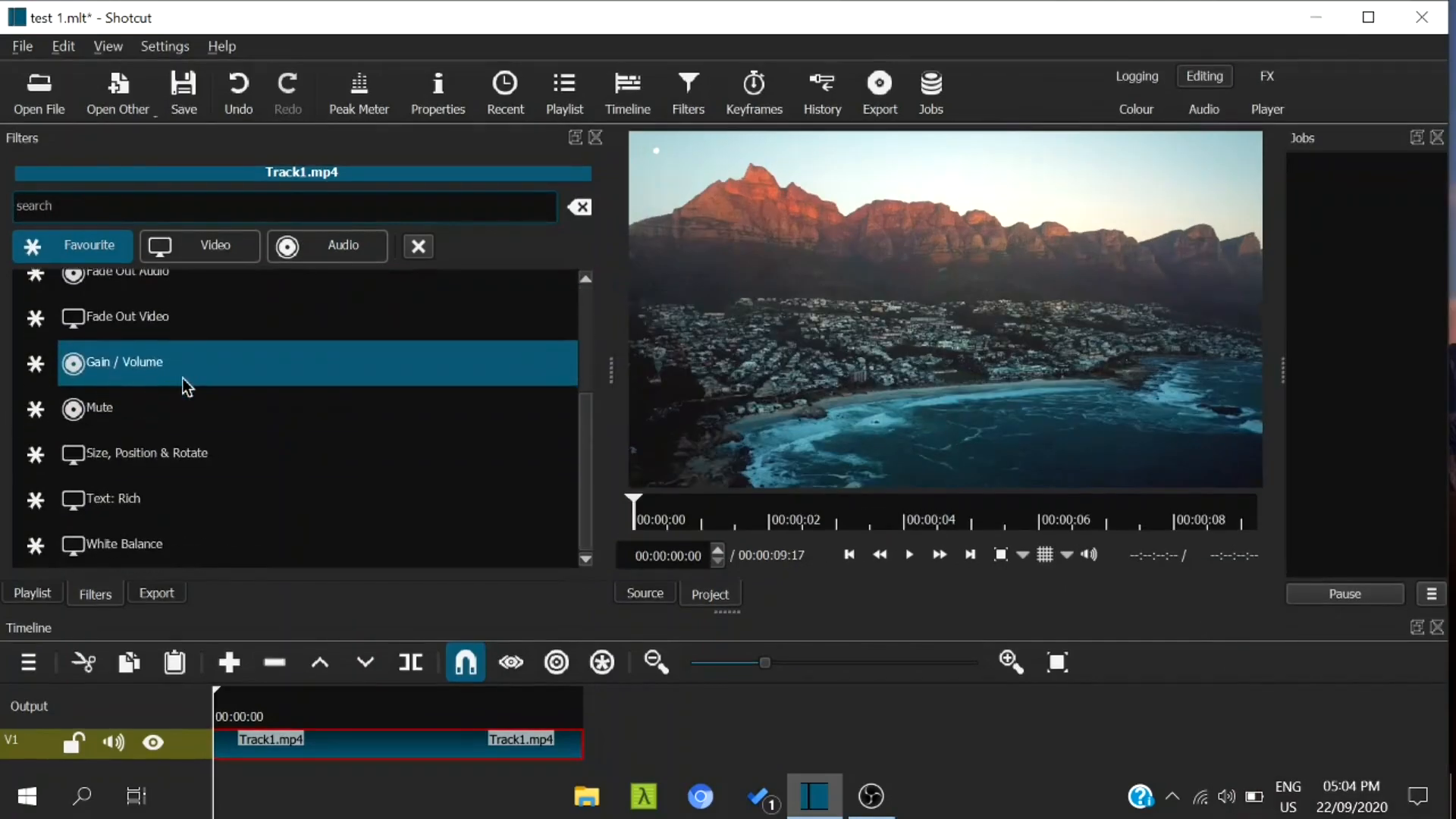
{"action": "scroll", "coordinate": [201, 353], "scroll_direction": "up", "scroll_amount": 3}
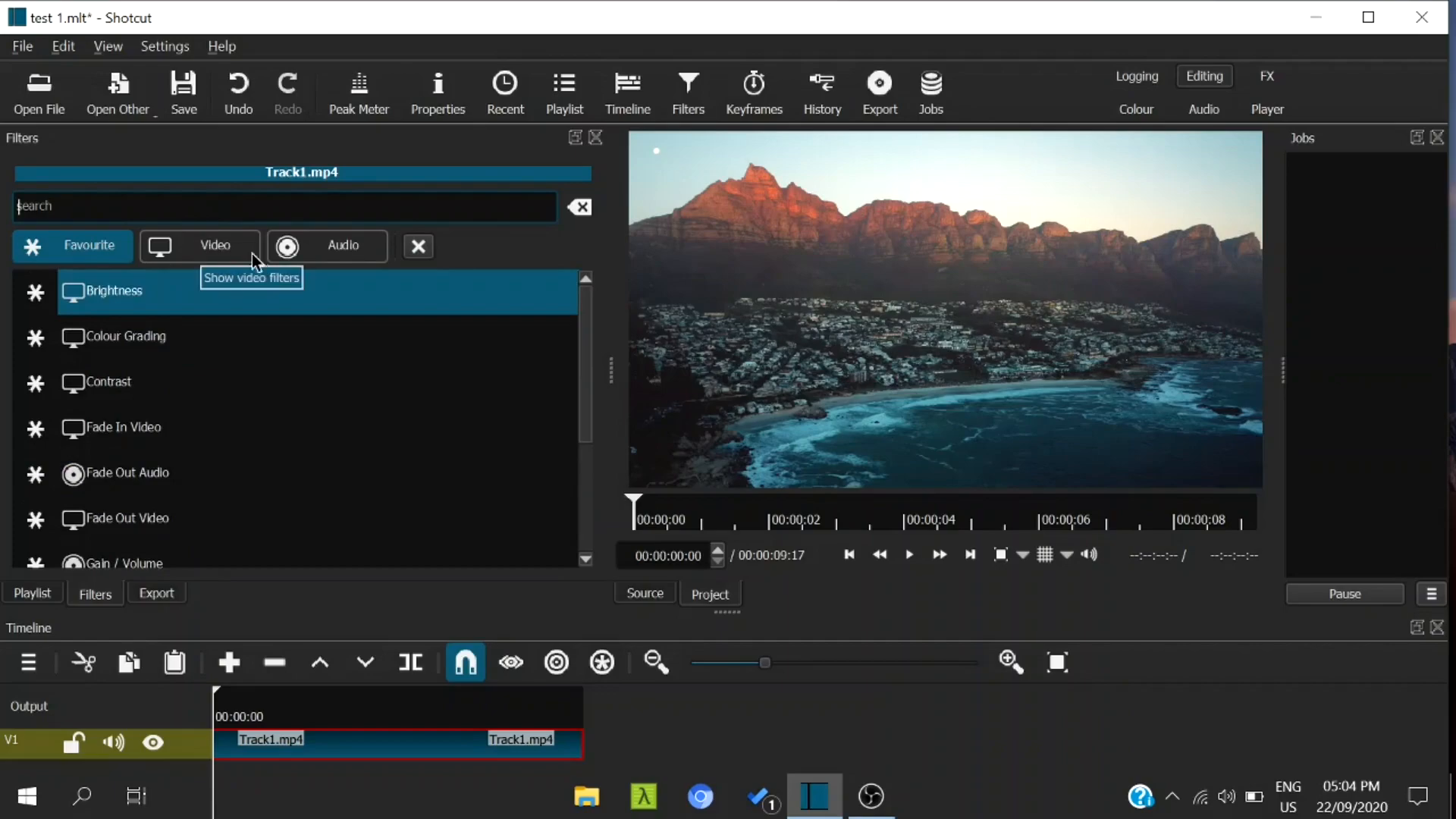
Step: Search the filters for "size" and add the Size, Position & Rotate filter to the Track1.mp4 clip
{"action": "left_click", "coordinate": [220, 248]}
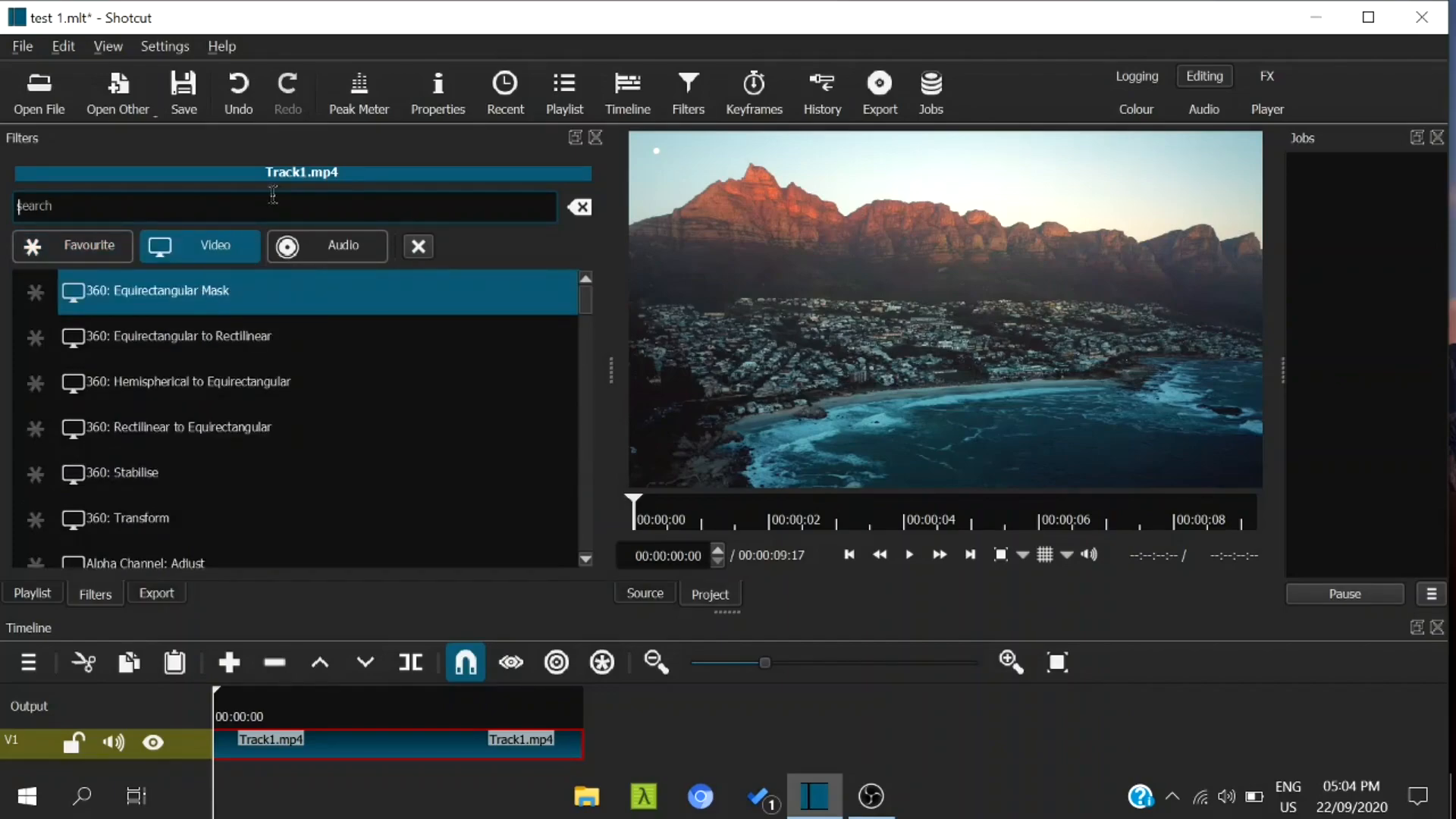
{"action": "type", "text": "size"}
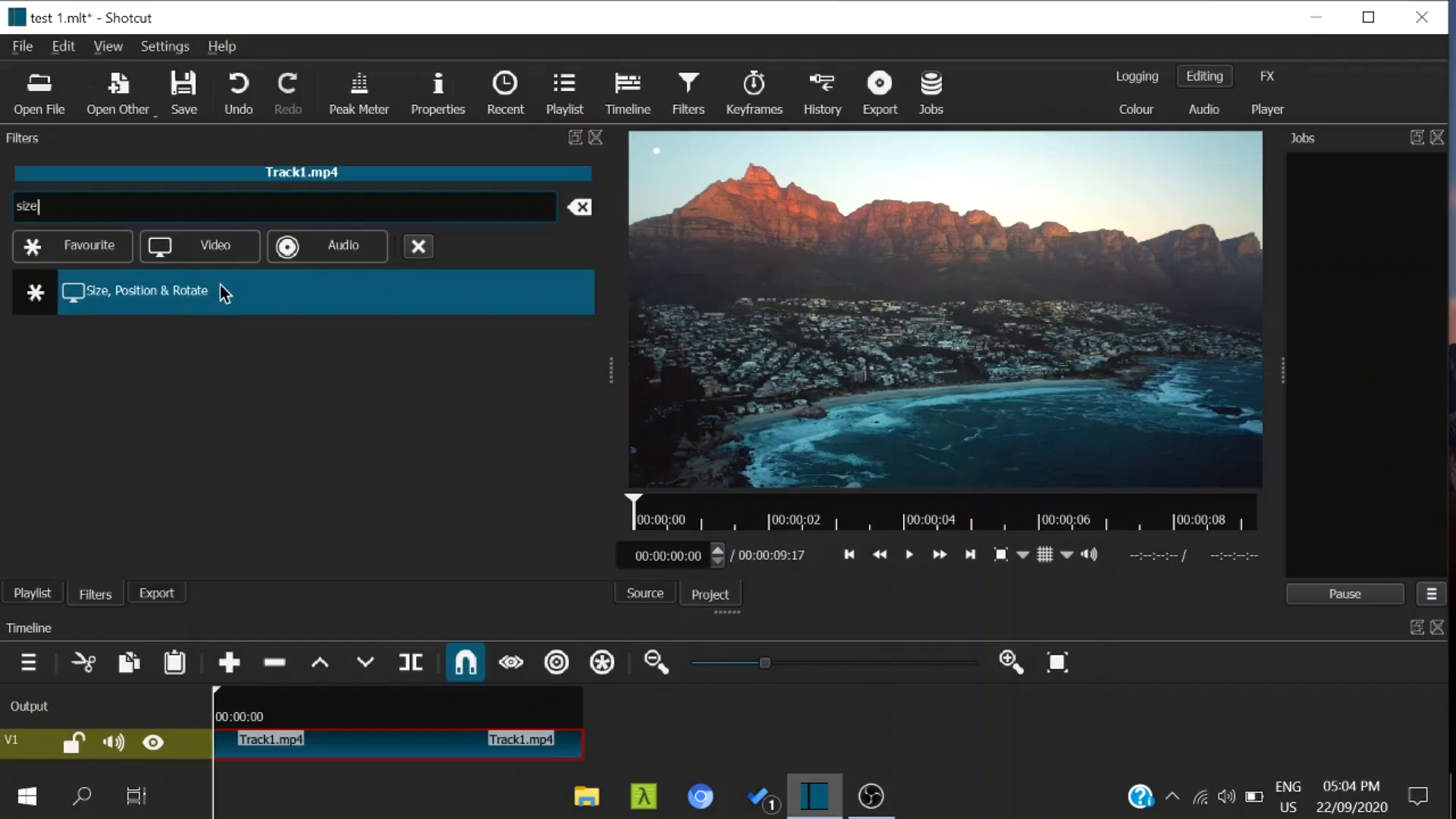
{"action": "key", "text": "Return"}
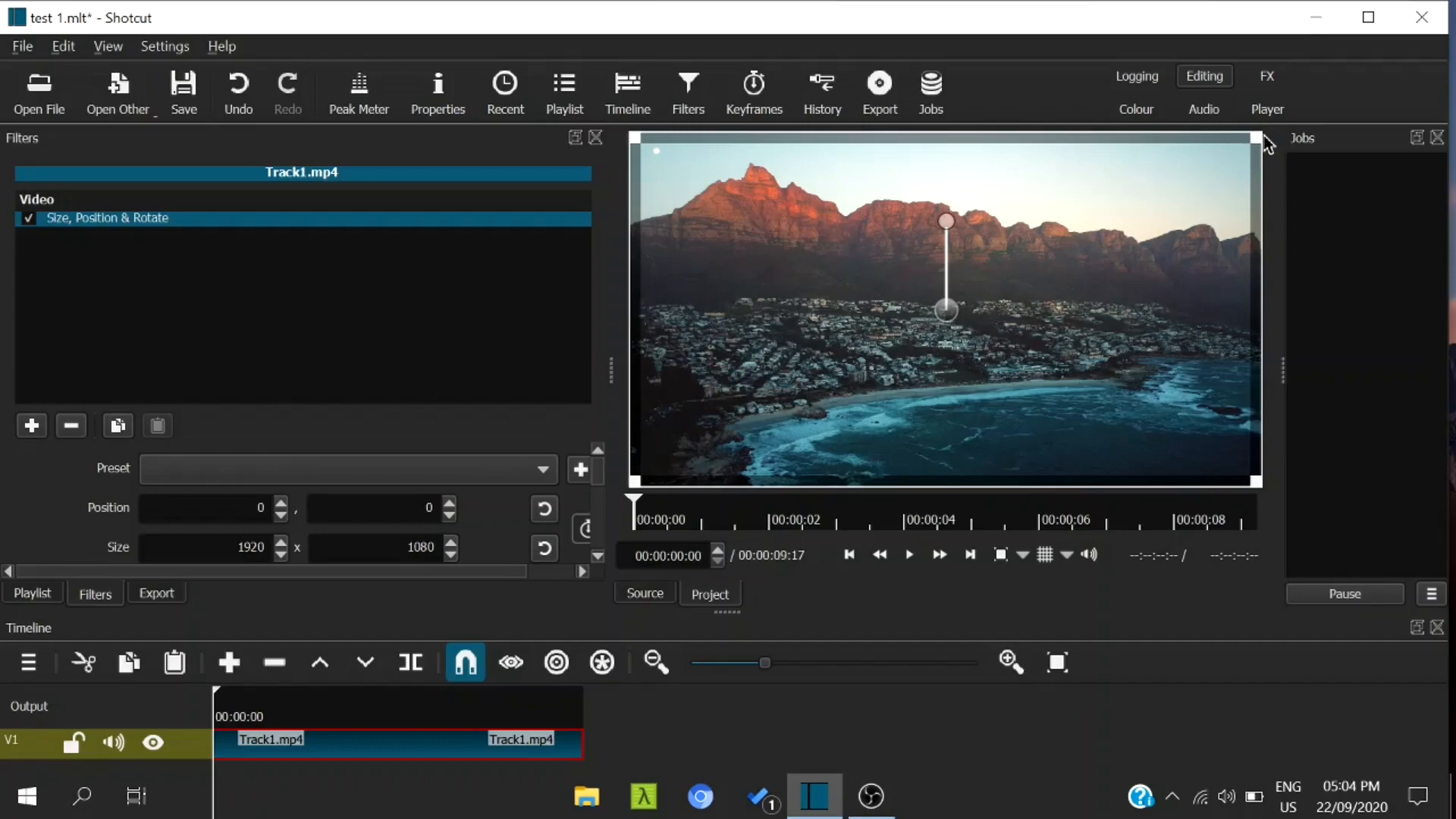
Step: Shrink the picture to about 1324 x 745, then reposition it at about 294, 129 and rotate it to about 313.9°
{"action": "left_click_drag", "start_coordinate": [1248, 158], "coordinate": [1153, 250]}
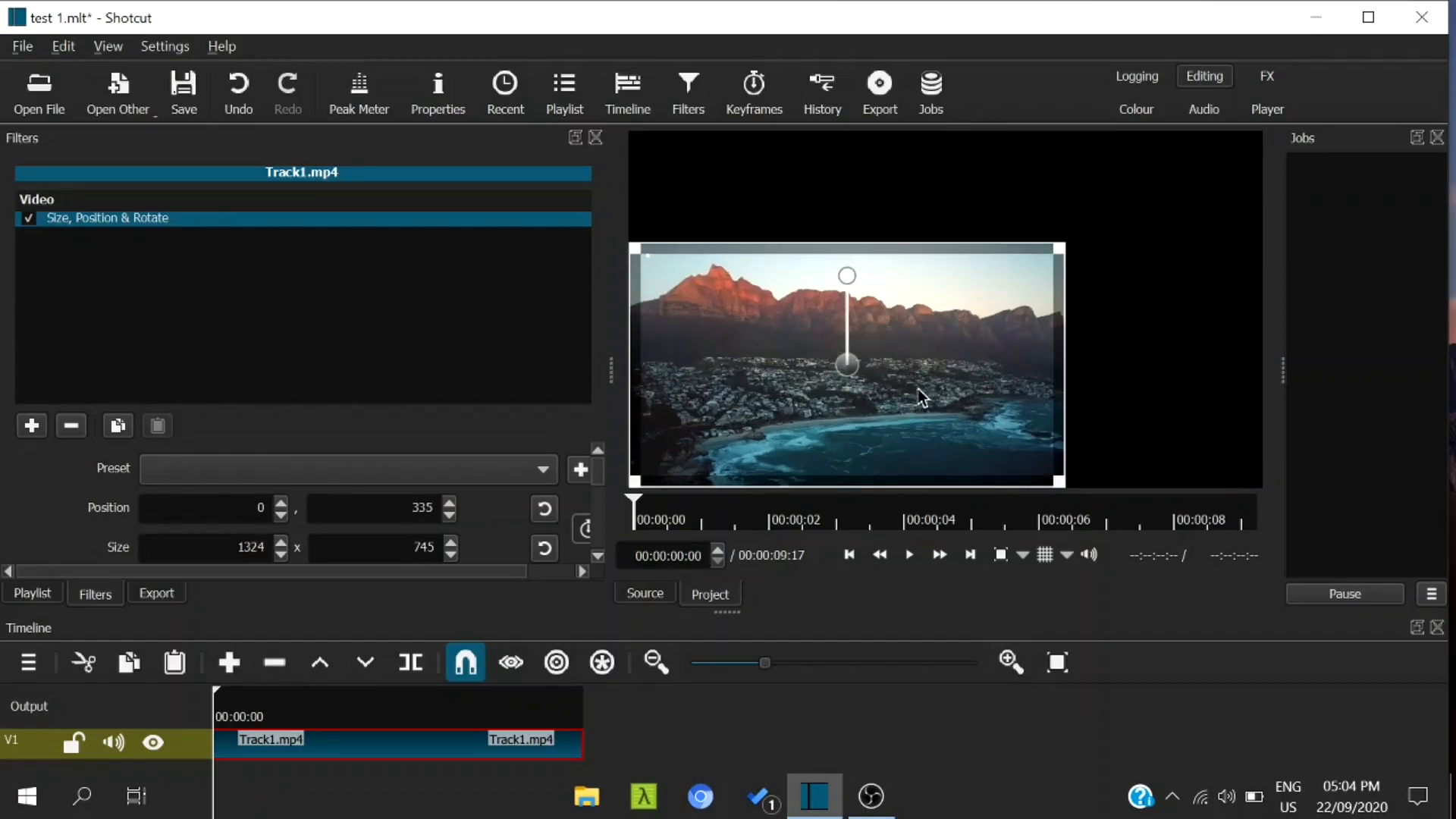
{"action": "left_click_drag", "start_coordinate": [845, 371], "coordinate": [949, 279]}
{"action": "left_click_drag", "start_coordinate": [944, 208], "coordinate": [910, 250]}
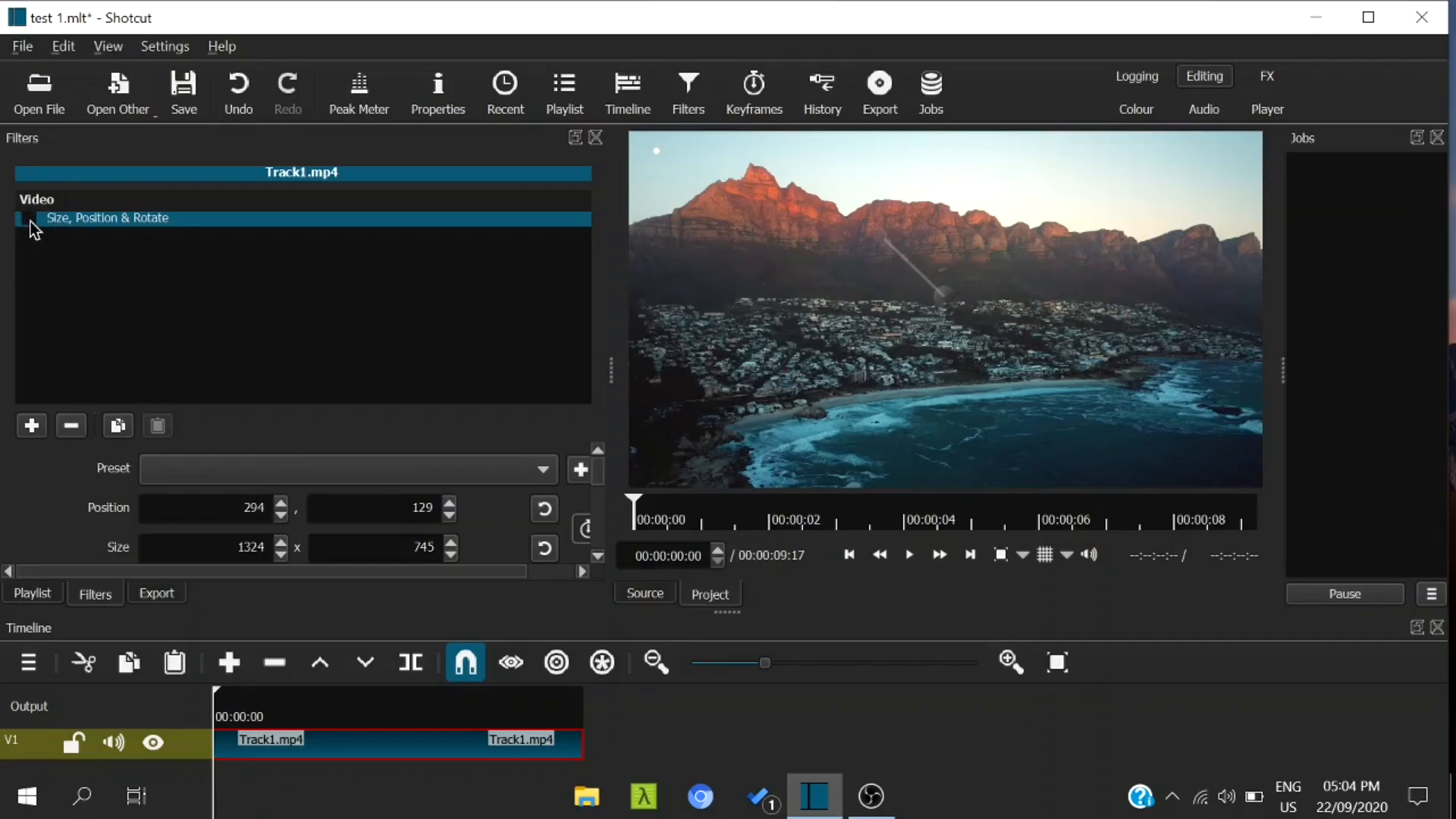
Step: Look through the parameters of the disabled Size, Position & Rotate filter, down to the rotation and background colour
{"action": "scroll", "coordinate": [114, 455], "scroll_direction": "down", "scroll_amount": 5}
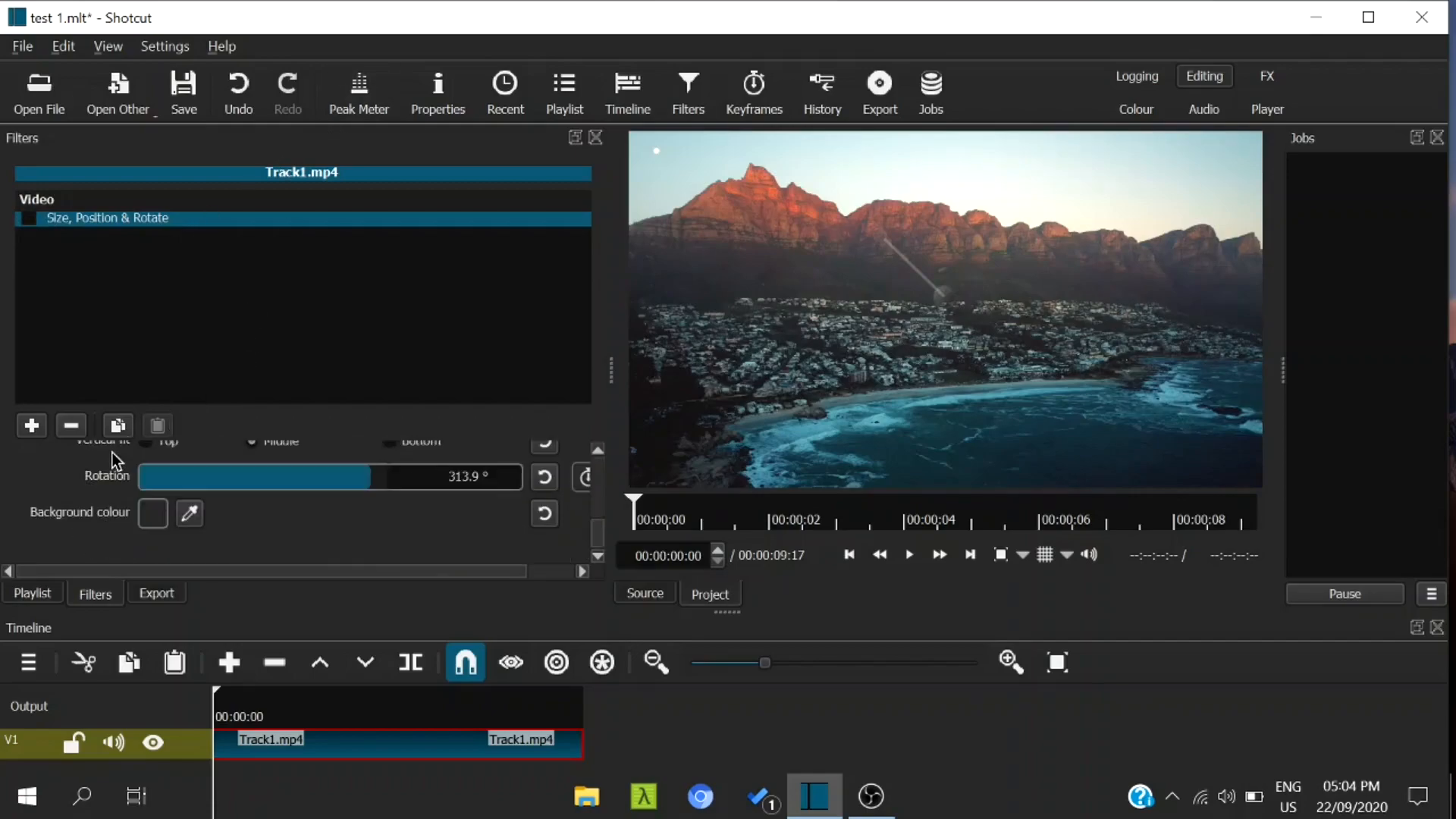
{"action": "scroll", "coordinate": [223, 464], "scroll_direction": "up", "scroll_amount": 3}
{"action": "scroll", "coordinate": [261, 512], "scroll_direction": "up", "scroll_amount": 6}
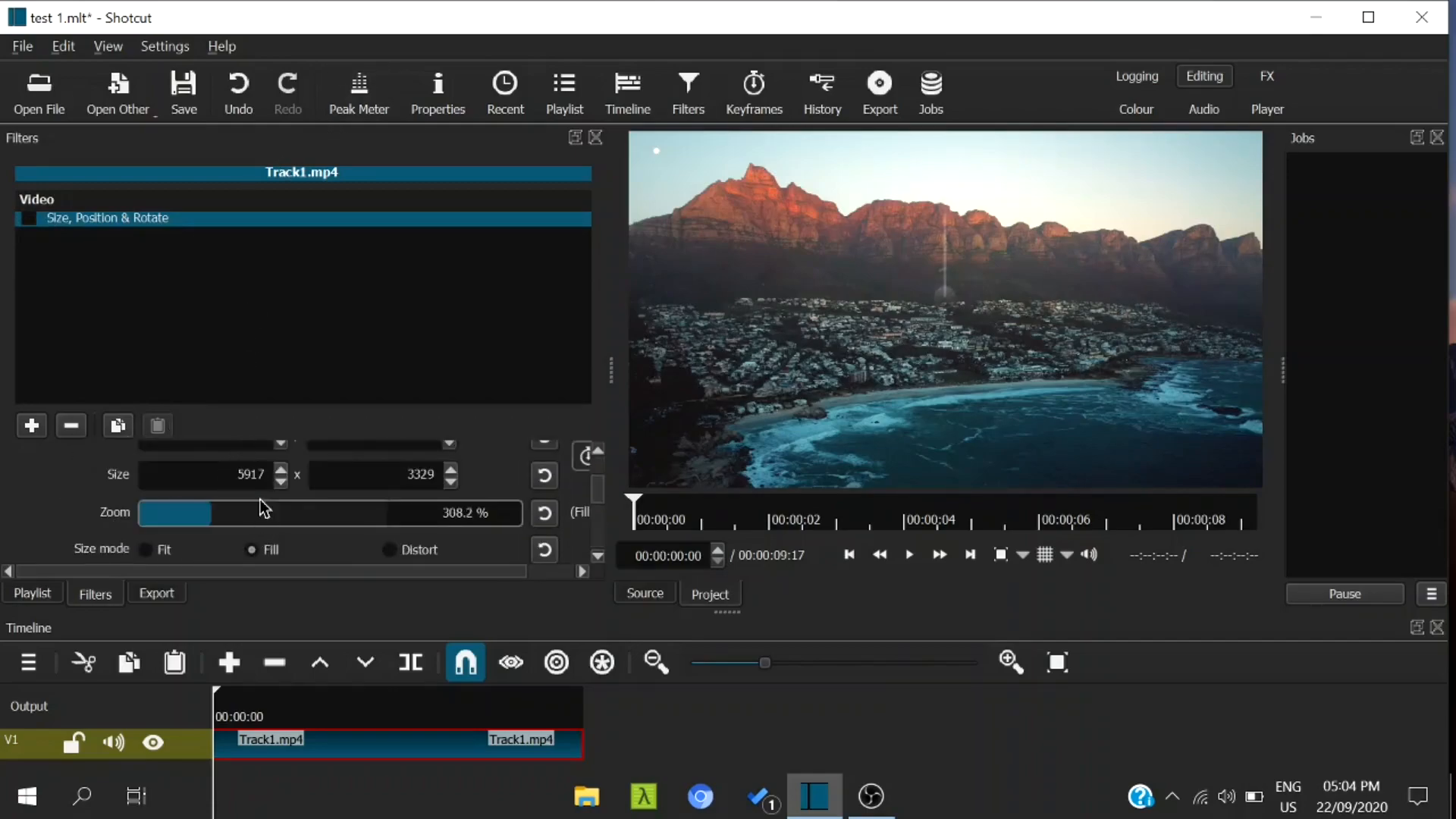
{"action": "scroll", "coordinate": [321, 510], "scroll_direction": "down", "scroll_amount": 4}
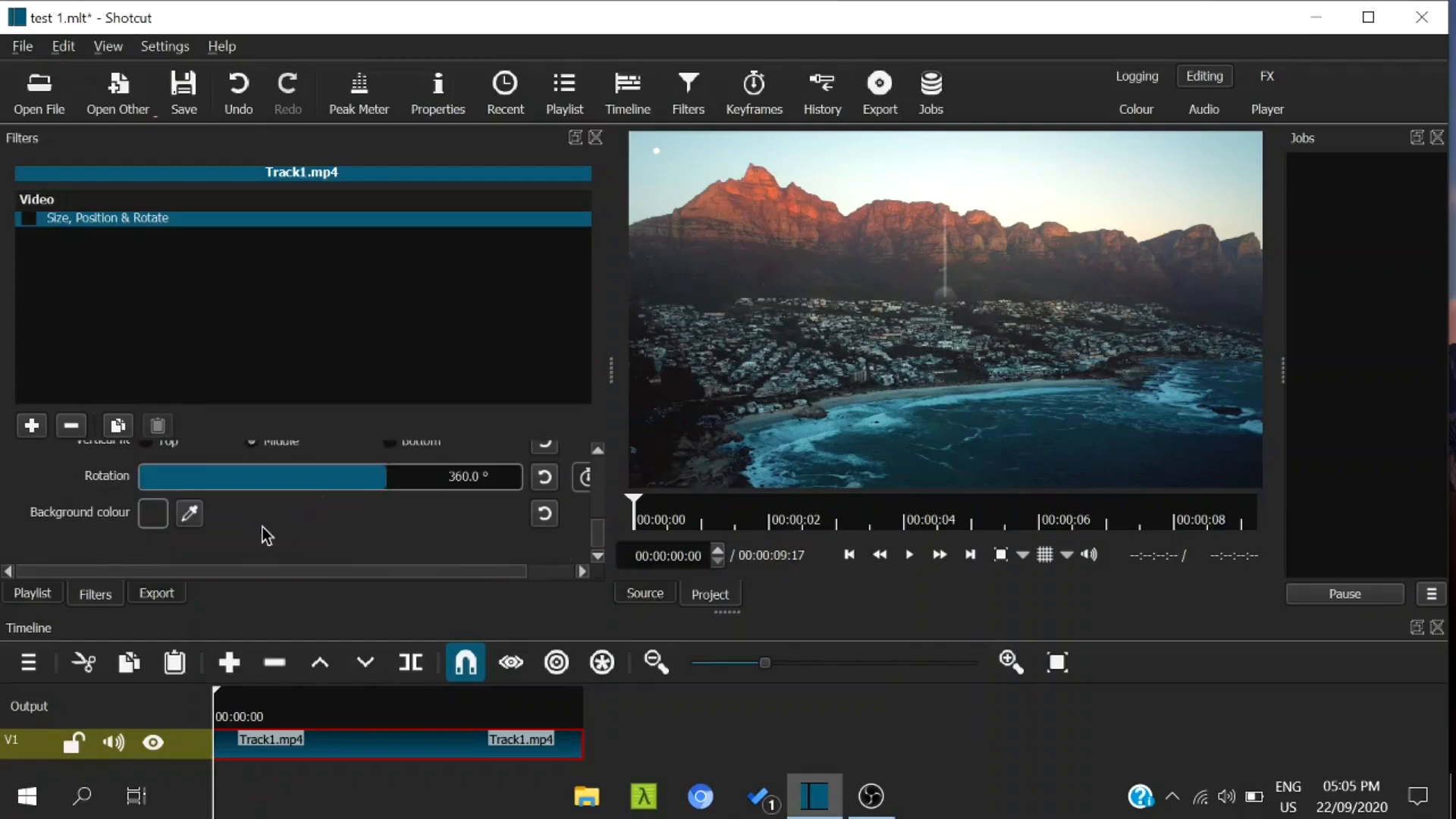
{"action": "scroll", "coordinate": [264, 531], "scroll_direction": "up", "scroll_amount": 5}
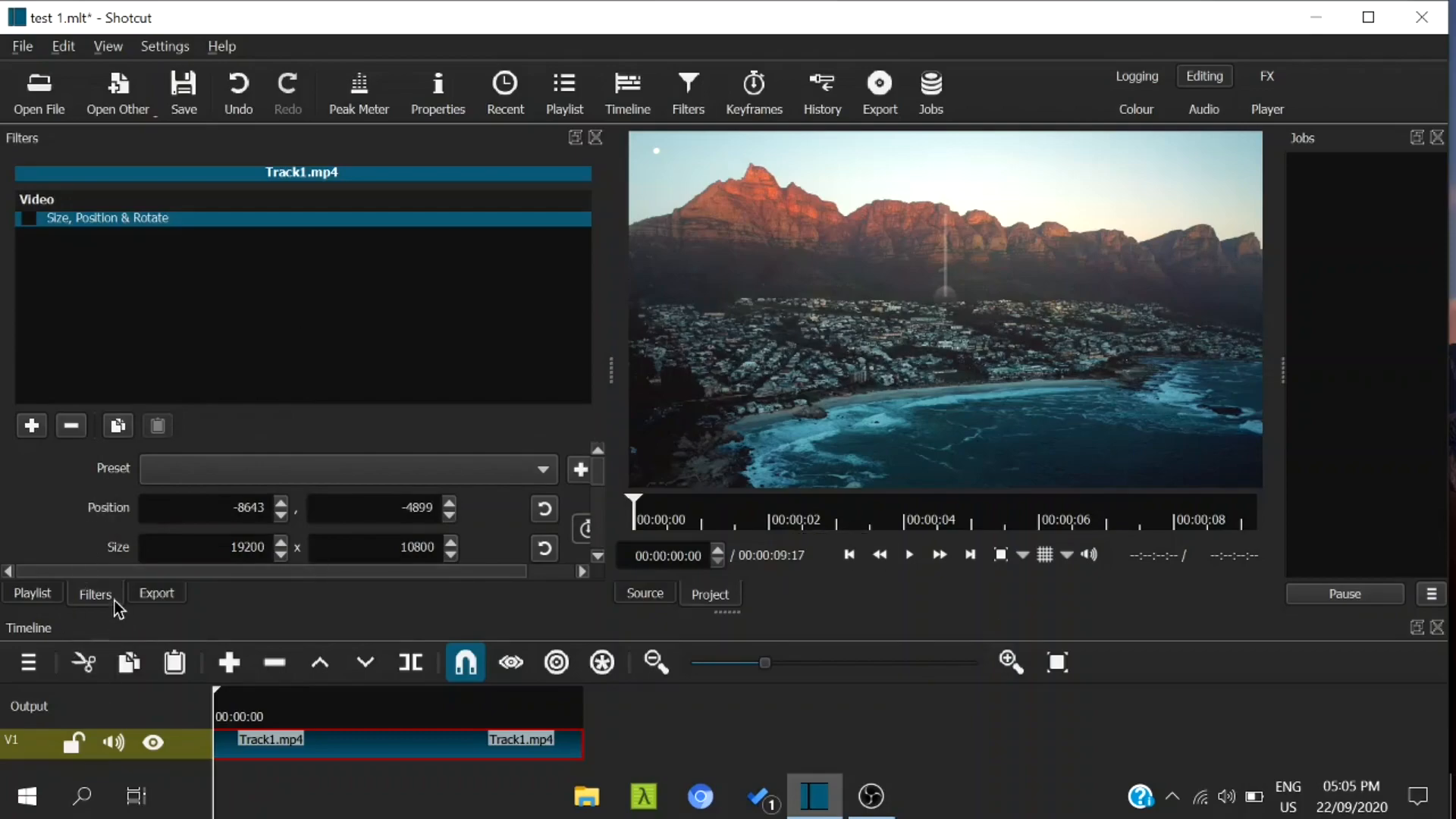
Step: Browse the video filters, search for "gli" and add the Glitch filter to the Track1.mp4 clip
{"action": "left_click", "coordinate": [33, 430]}
{"action": "scroll", "coordinate": [216, 305], "scroll_direction": "down", "scroll_amount": 8}
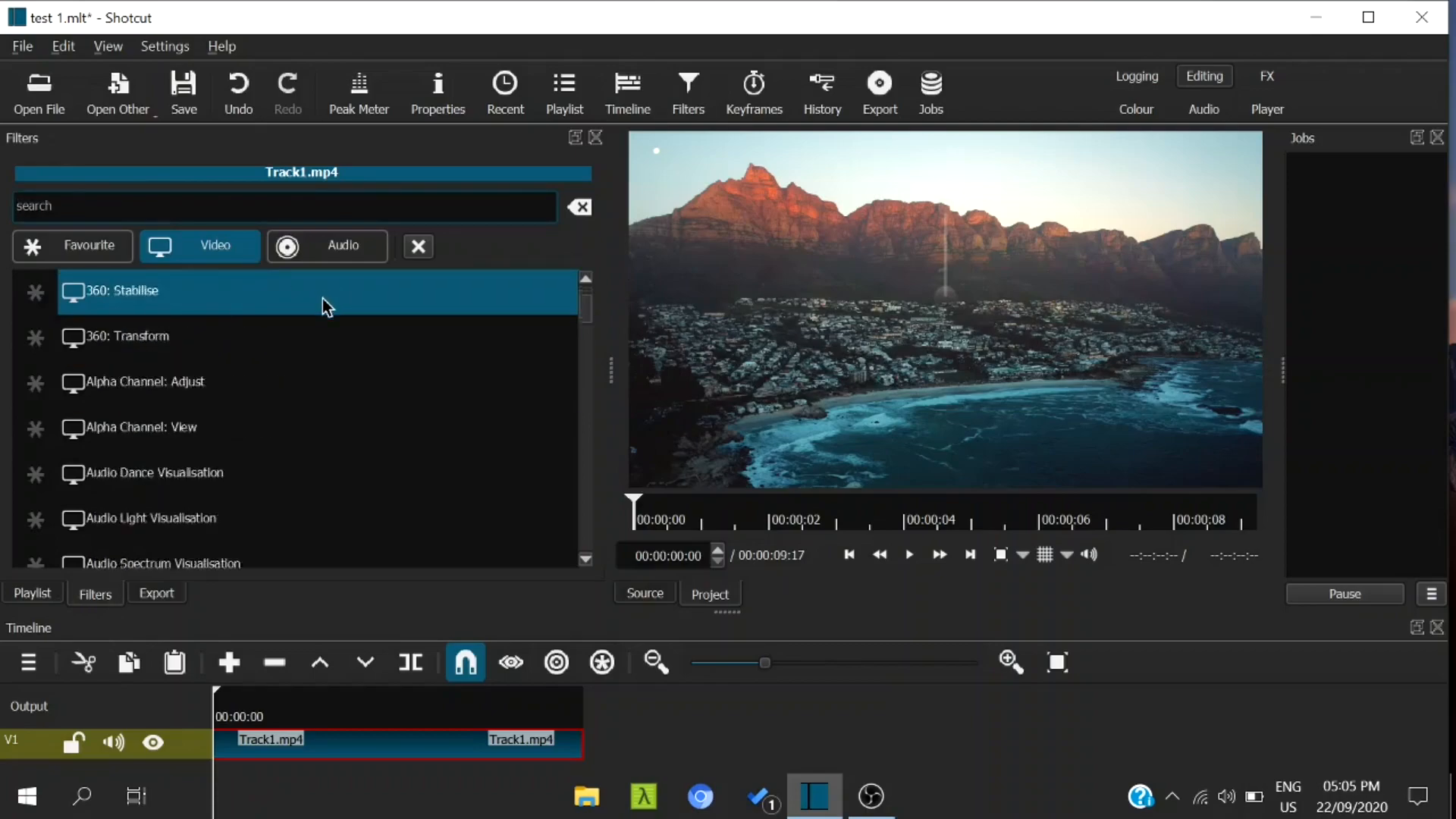
{"action": "scroll", "coordinate": [290, 414], "scroll_direction": "down", "scroll_amount": 11}
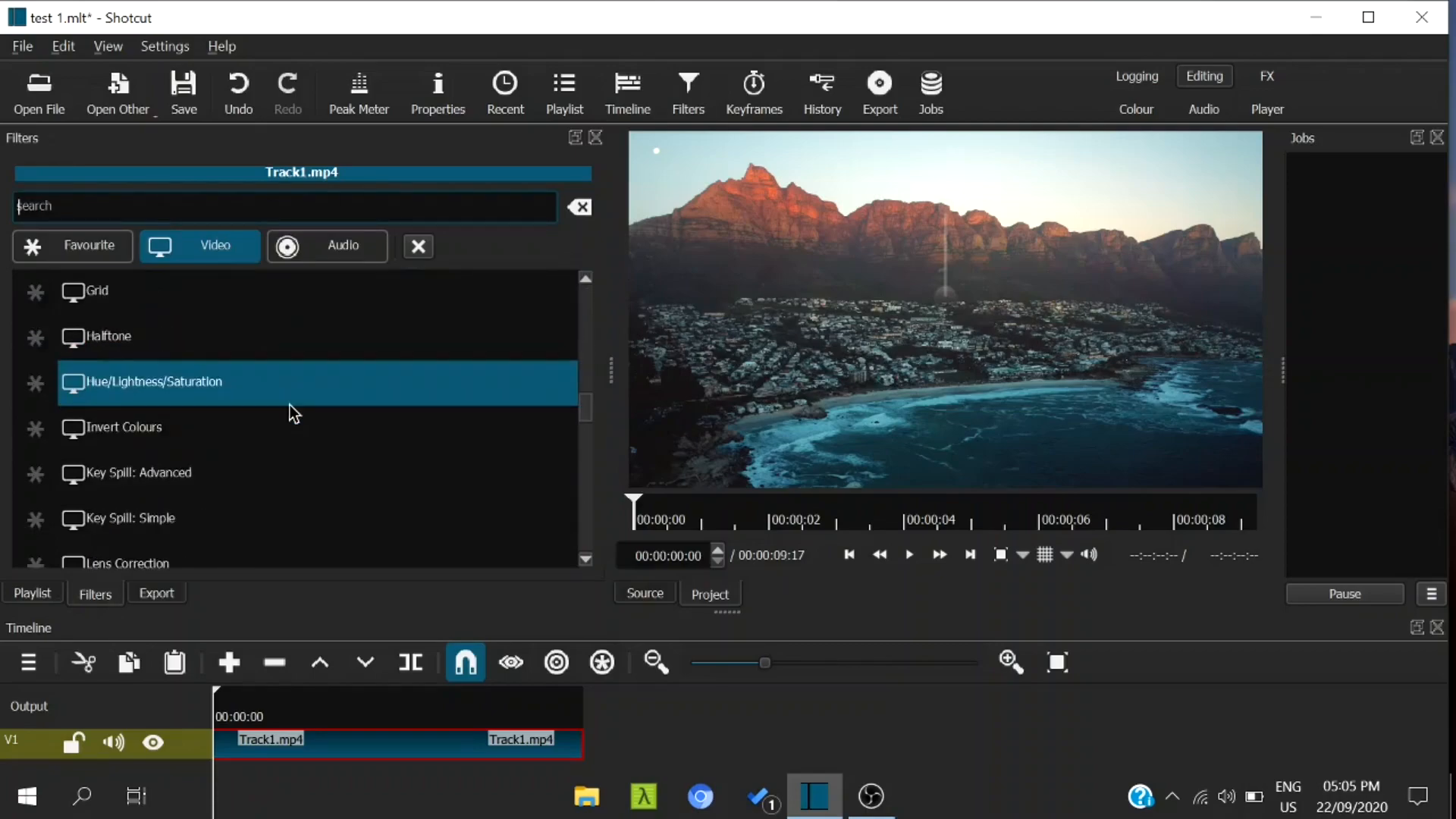
{"action": "scroll", "coordinate": [285, 424], "scroll_direction": "down", "scroll_amount": 5}
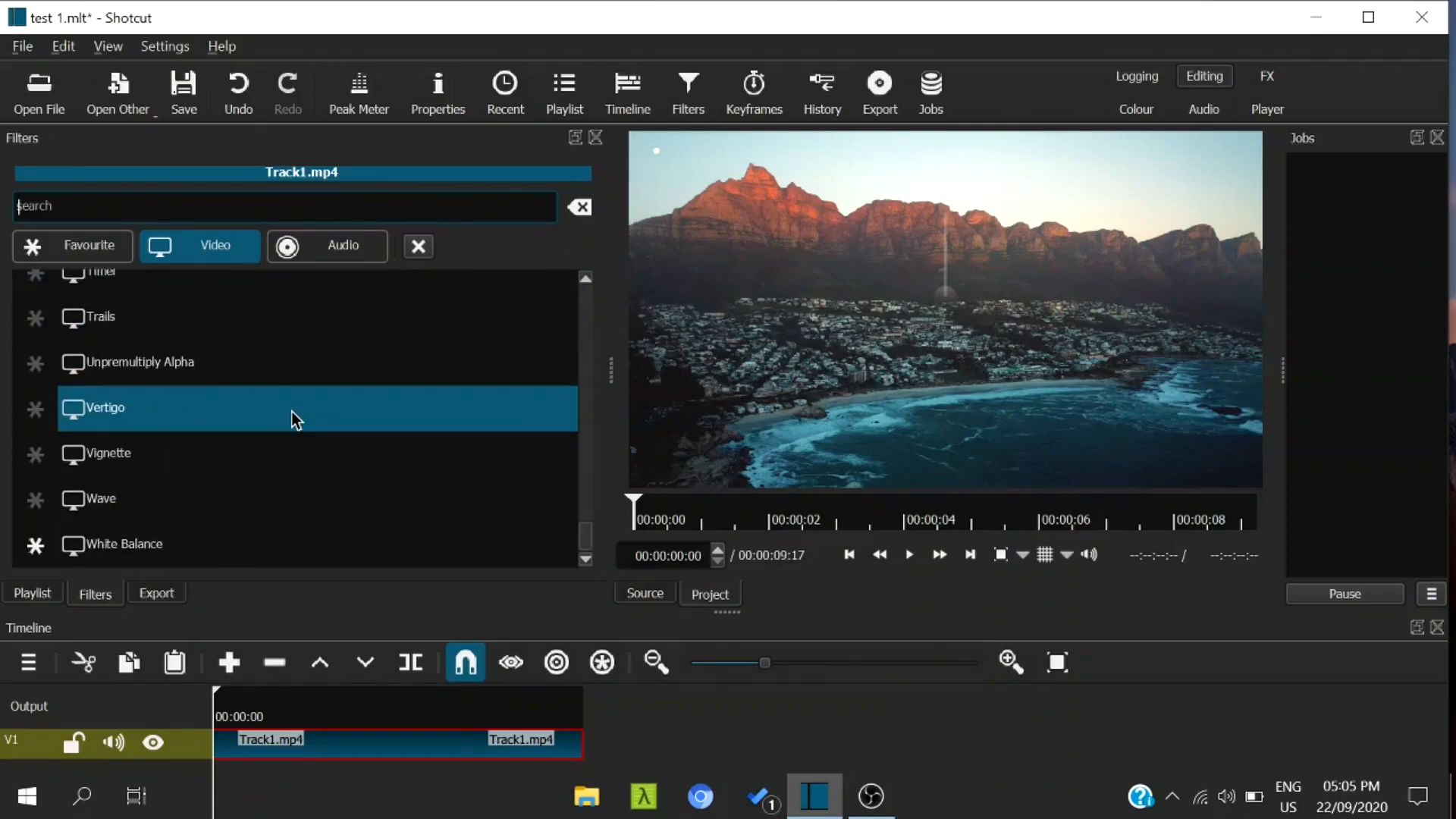
{"action": "scroll", "coordinate": [189, 504], "scroll_direction": "up", "scroll_amount": 7}
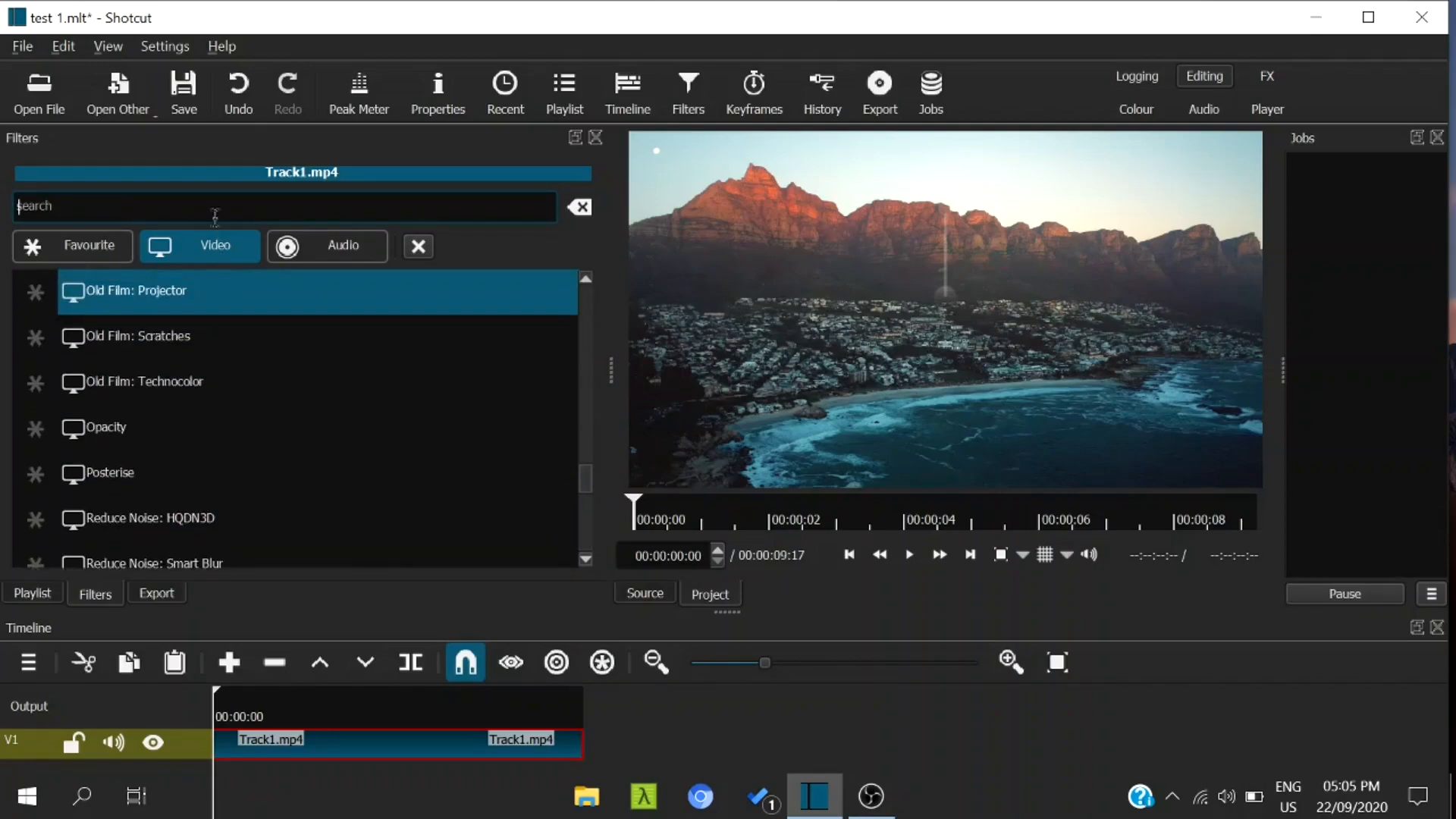
{"action": "type", "text": "gli"}
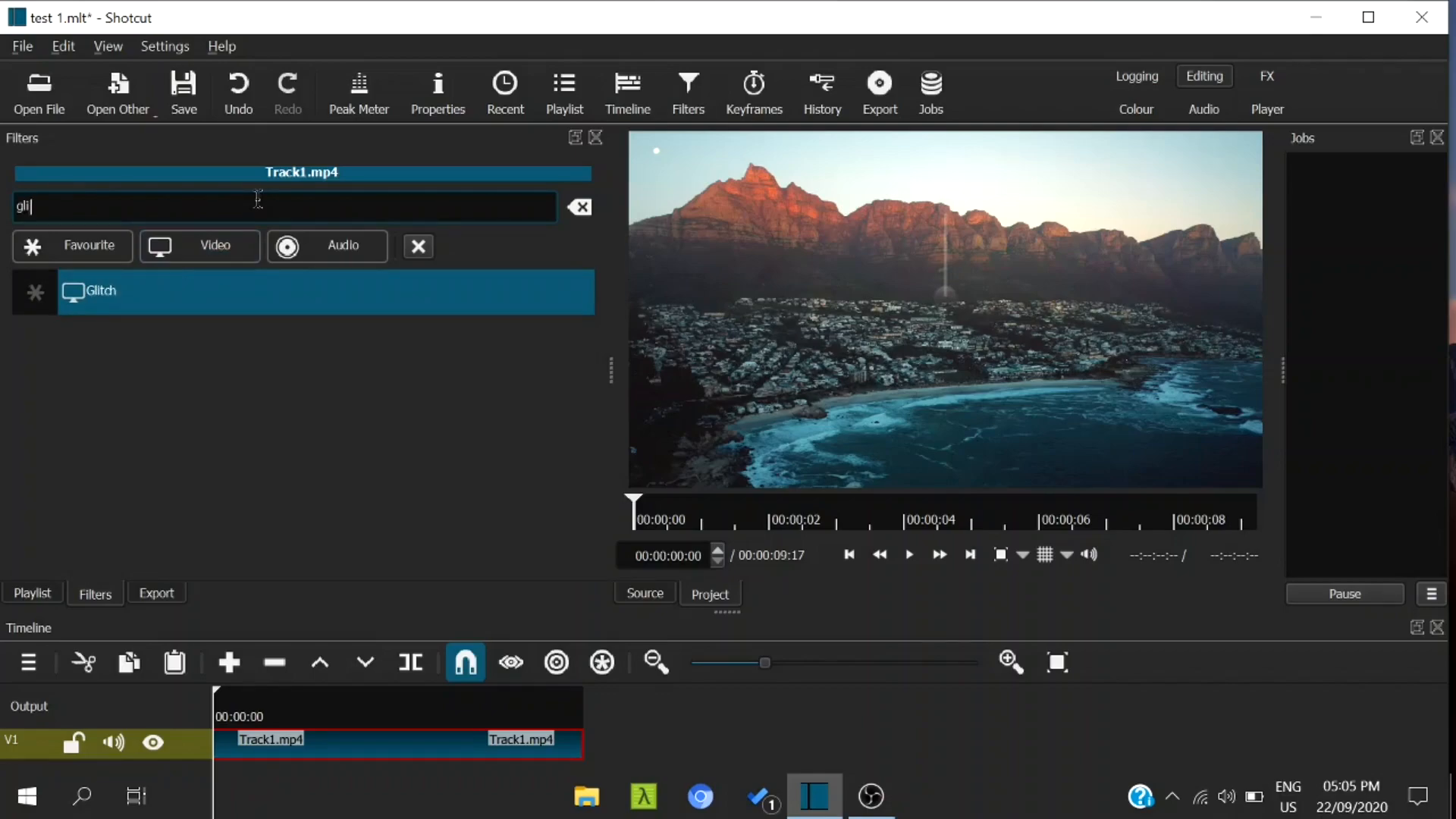
{"action": "key", "text": "Return"}
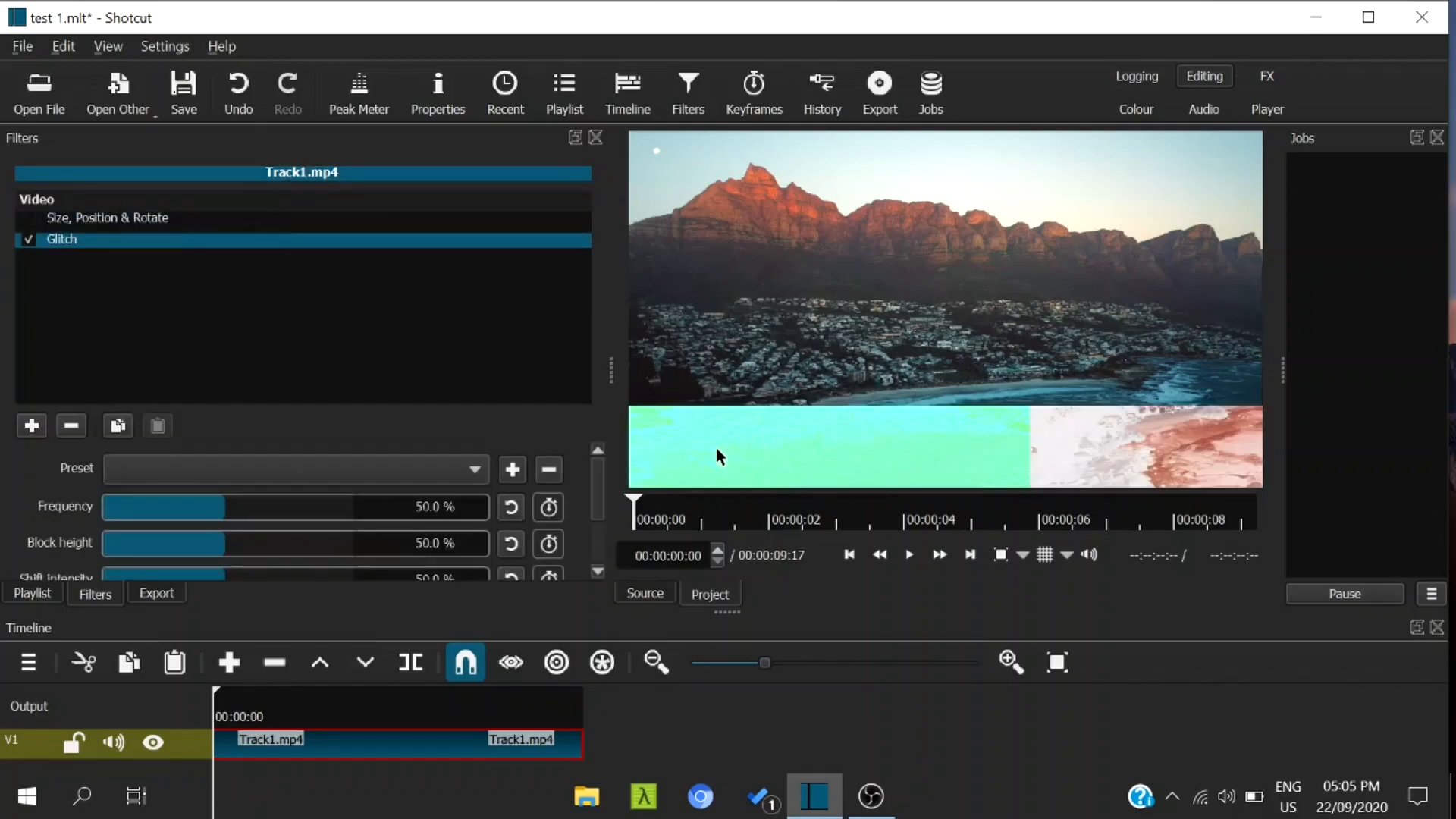
Step: Play the clip to preview the Glitch effect, and raise the filter's shift intensity to about 73 %
{"action": "left_click", "coordinate": [908, 555]}
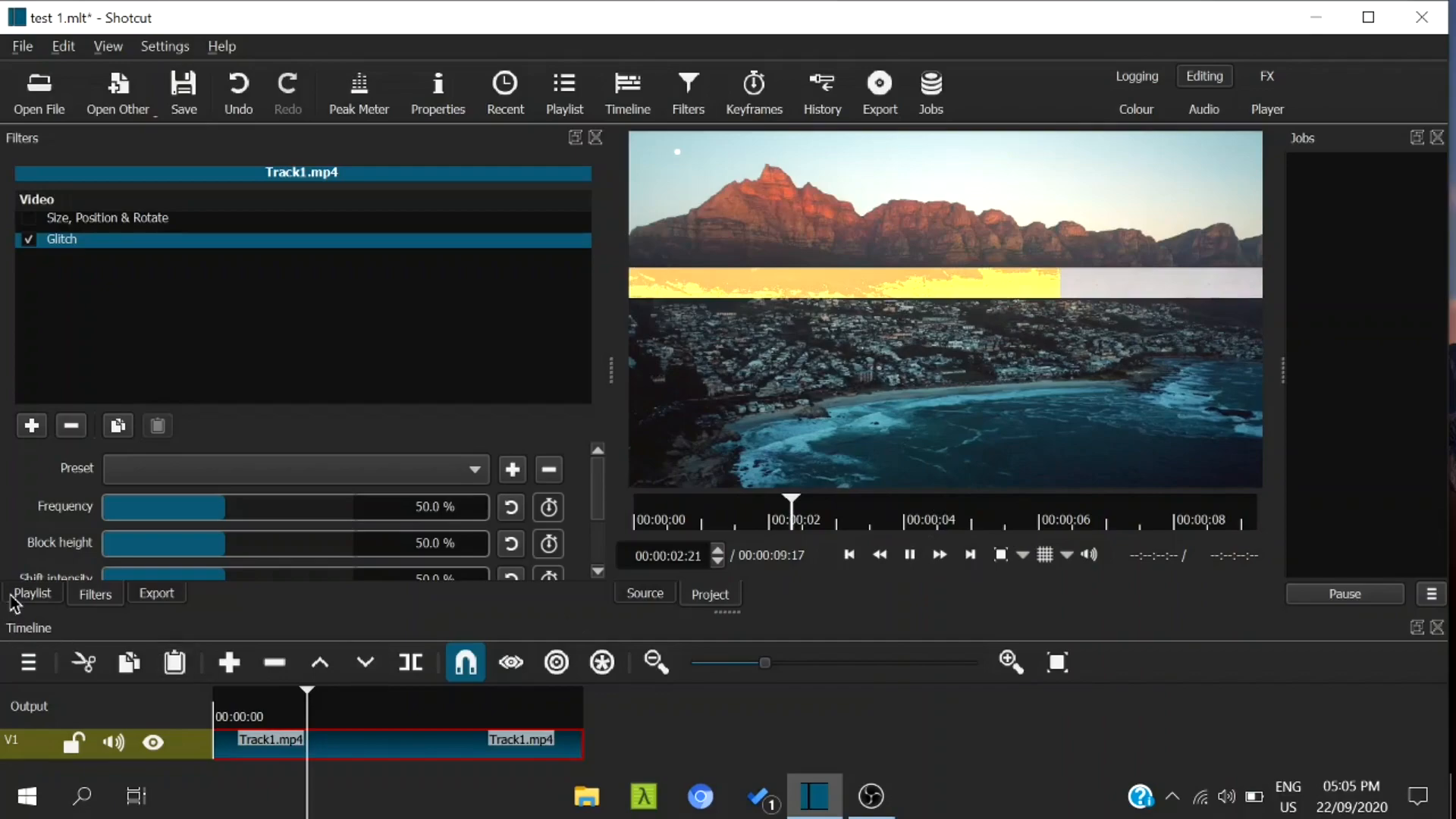
{"action": "scroll", "coordinate": [221, 536], "scroll_direction": "down", "scroll_amount": 3}
{"action": "left_click_drag", "start_coordinate": [221, 534], "coordinate": [28, 584]}
{"action": "scroll", "coordinate": [240, 548], "scroll_direction": "up", "scroll_amount": 3}
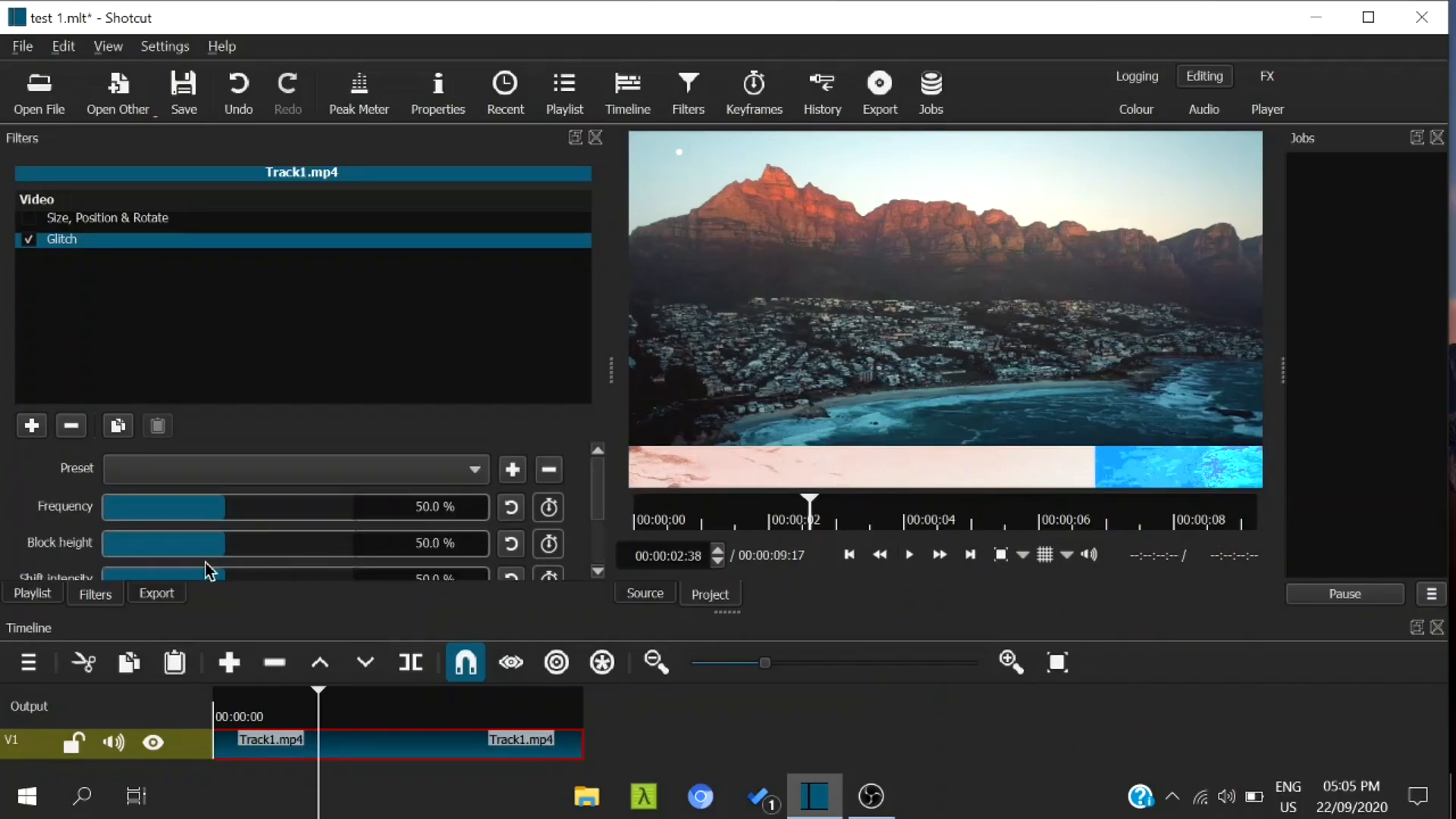
{"action": "scroll", "coordinate": [206, 563], "scroll_direction": "down", "scroll_amount": 3}
{"action": "scroll", "coordinate": [217, 536], "scroll_direction": "up", "scroll_amount": 2}
{"action": "left_click", "coordinate": [255, 501]}
{"action": "scroll", "coordinate": [258, 510], "scroll_direction": "up", "scroll_amount": 3}
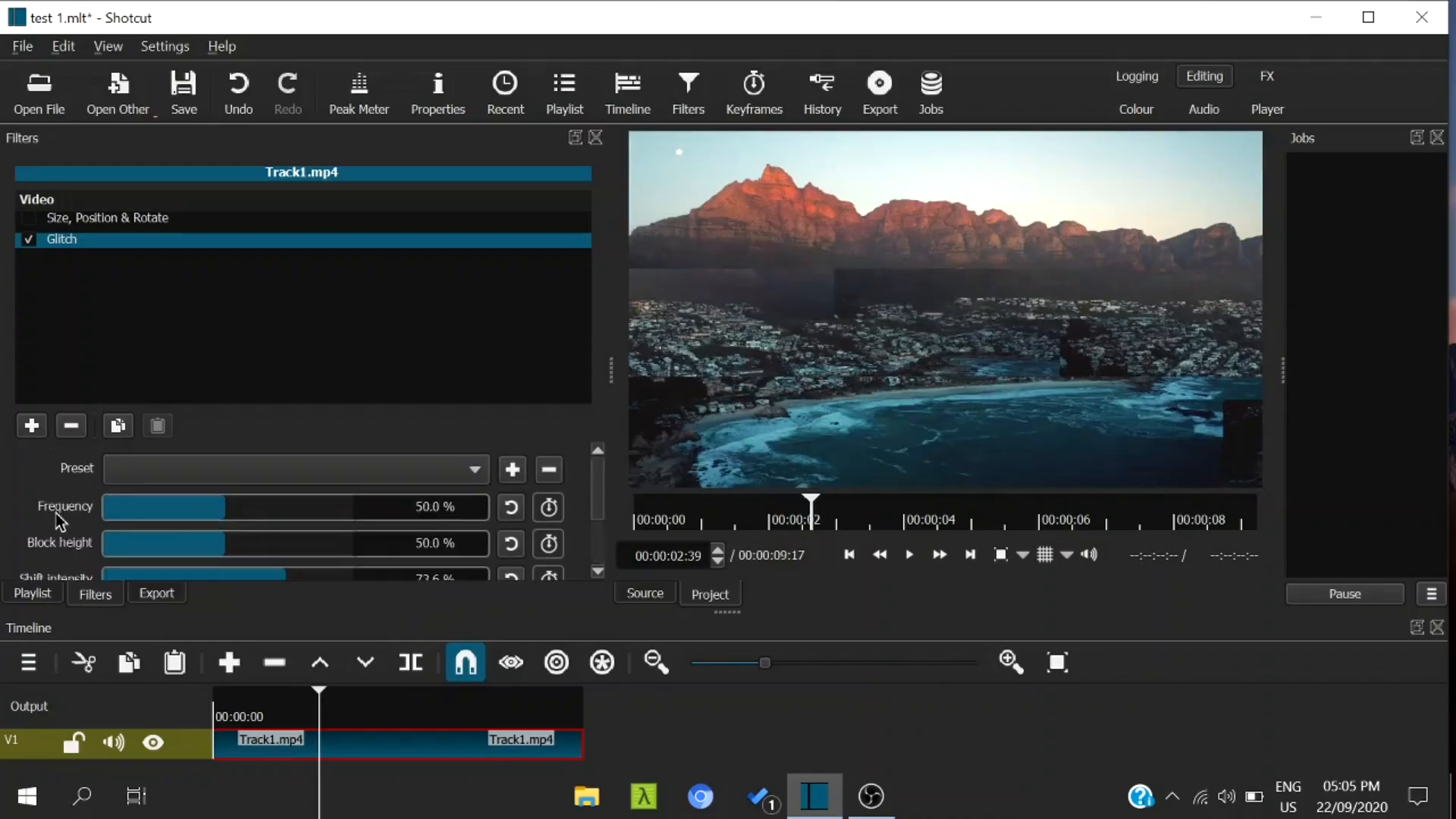